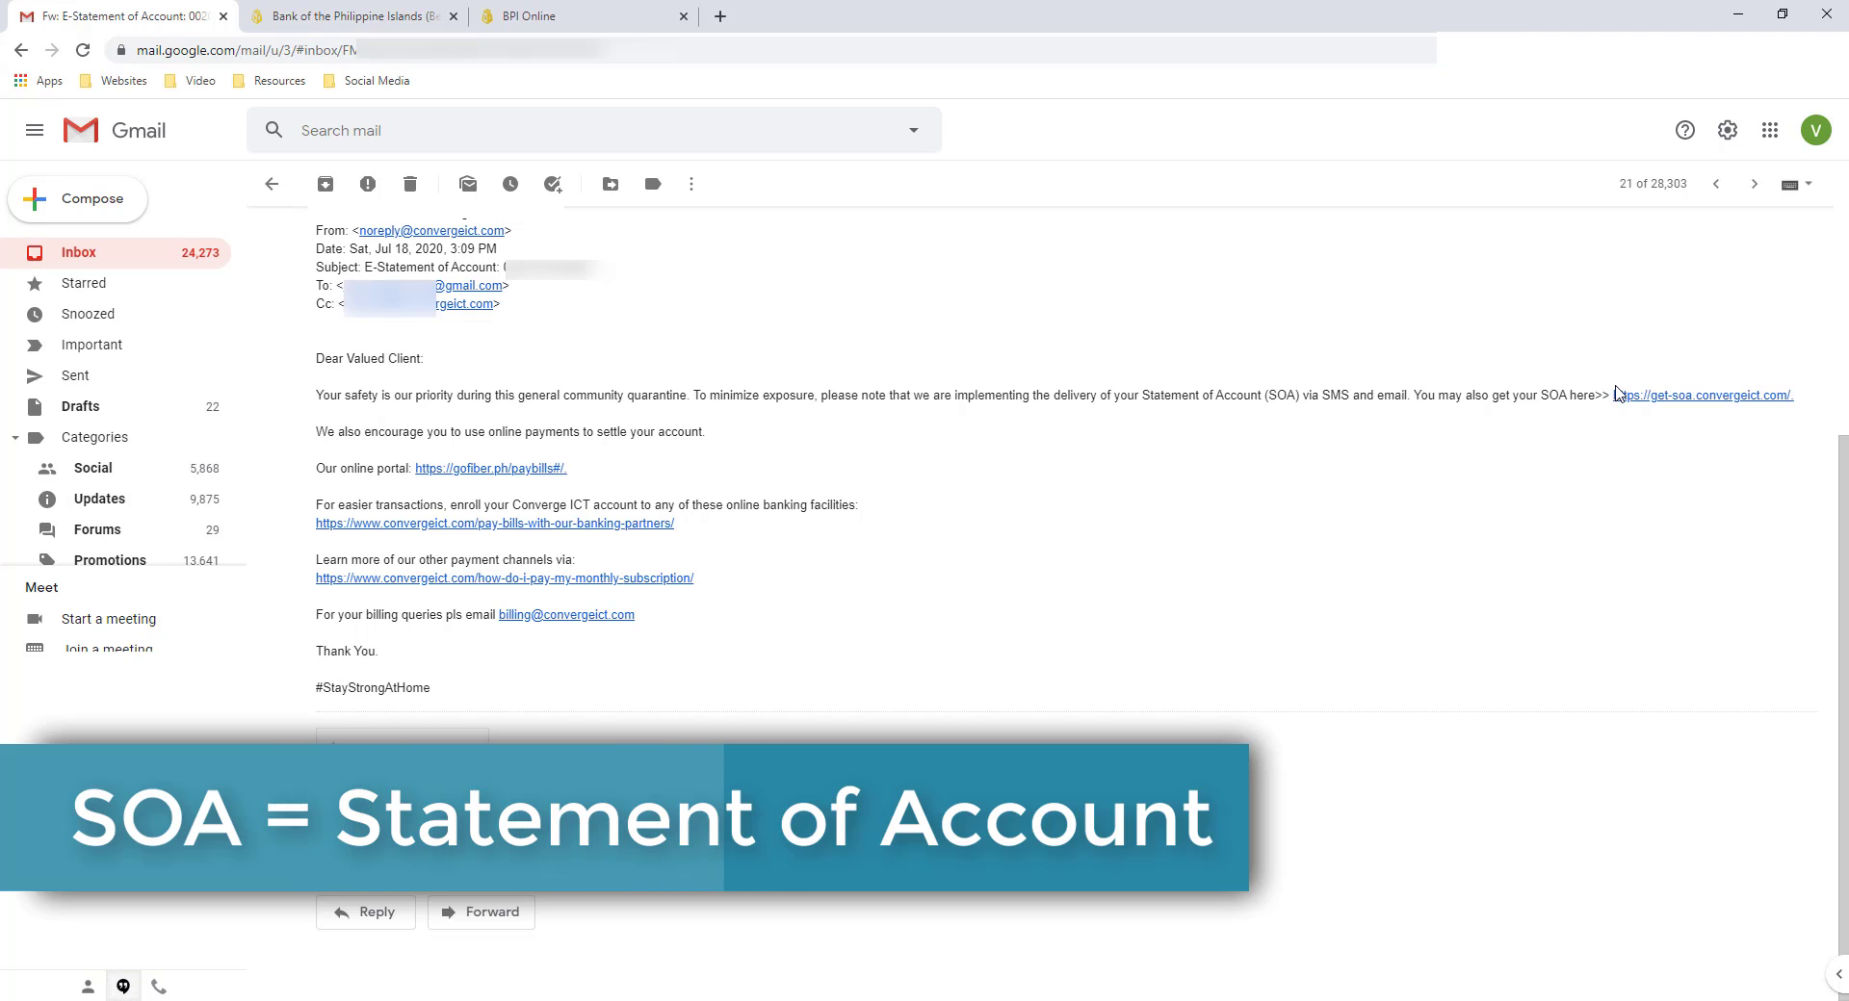
Open the Converge e-statement email and view its 84 KB SOA PDF attachment
mouse_move(490, 801)
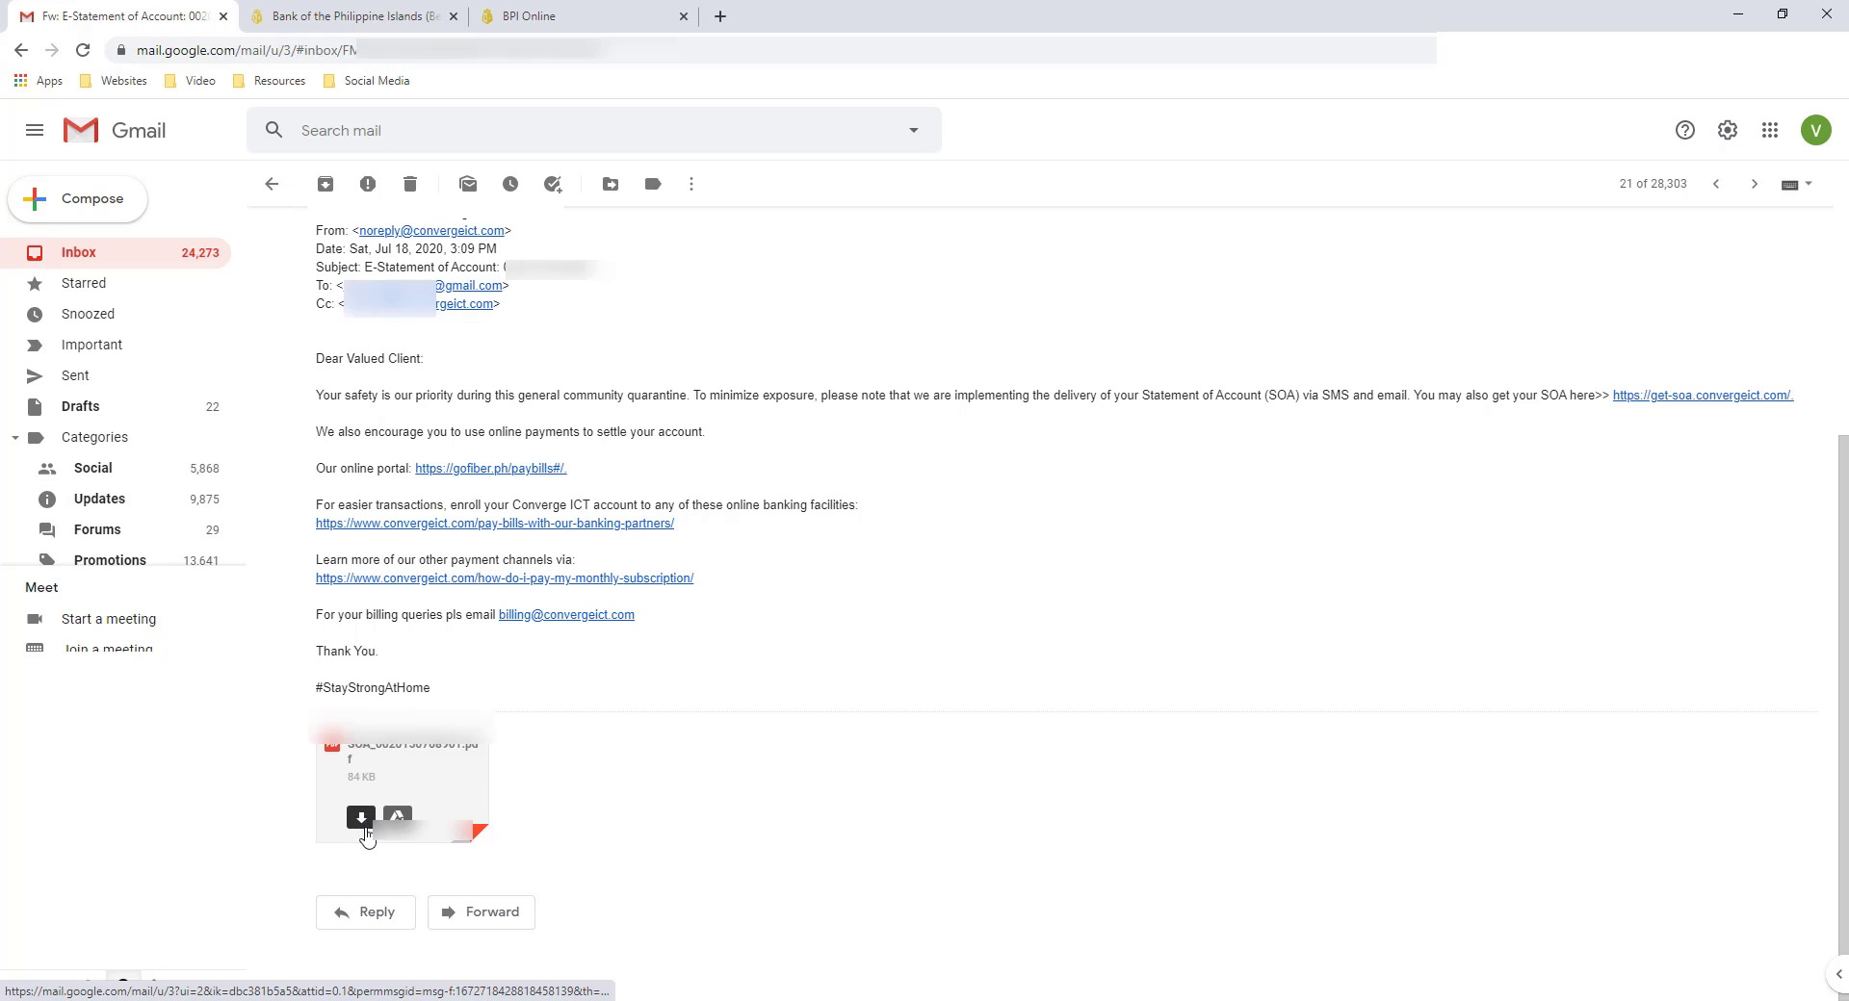
Download and open the SOA PDF, marking the PHP 1,500.00 total and the August 10, 2020 due date
left_click(362, 819)
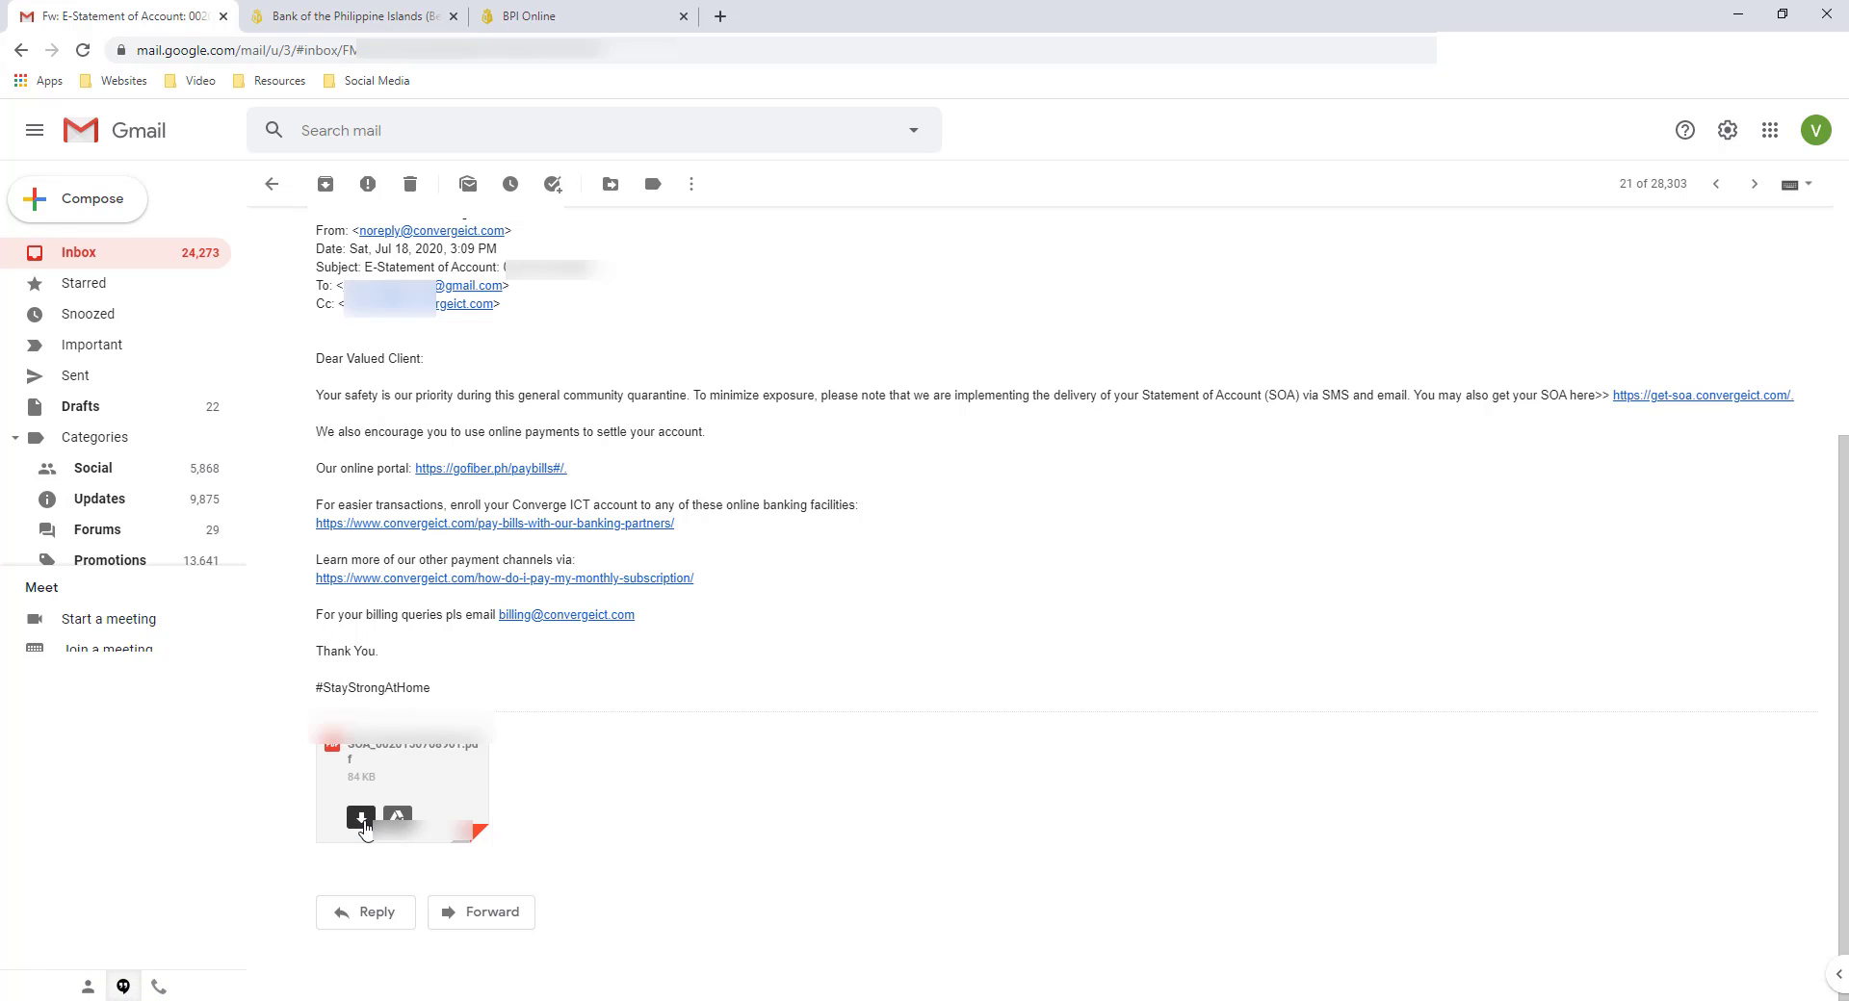
left_click(58, 980)
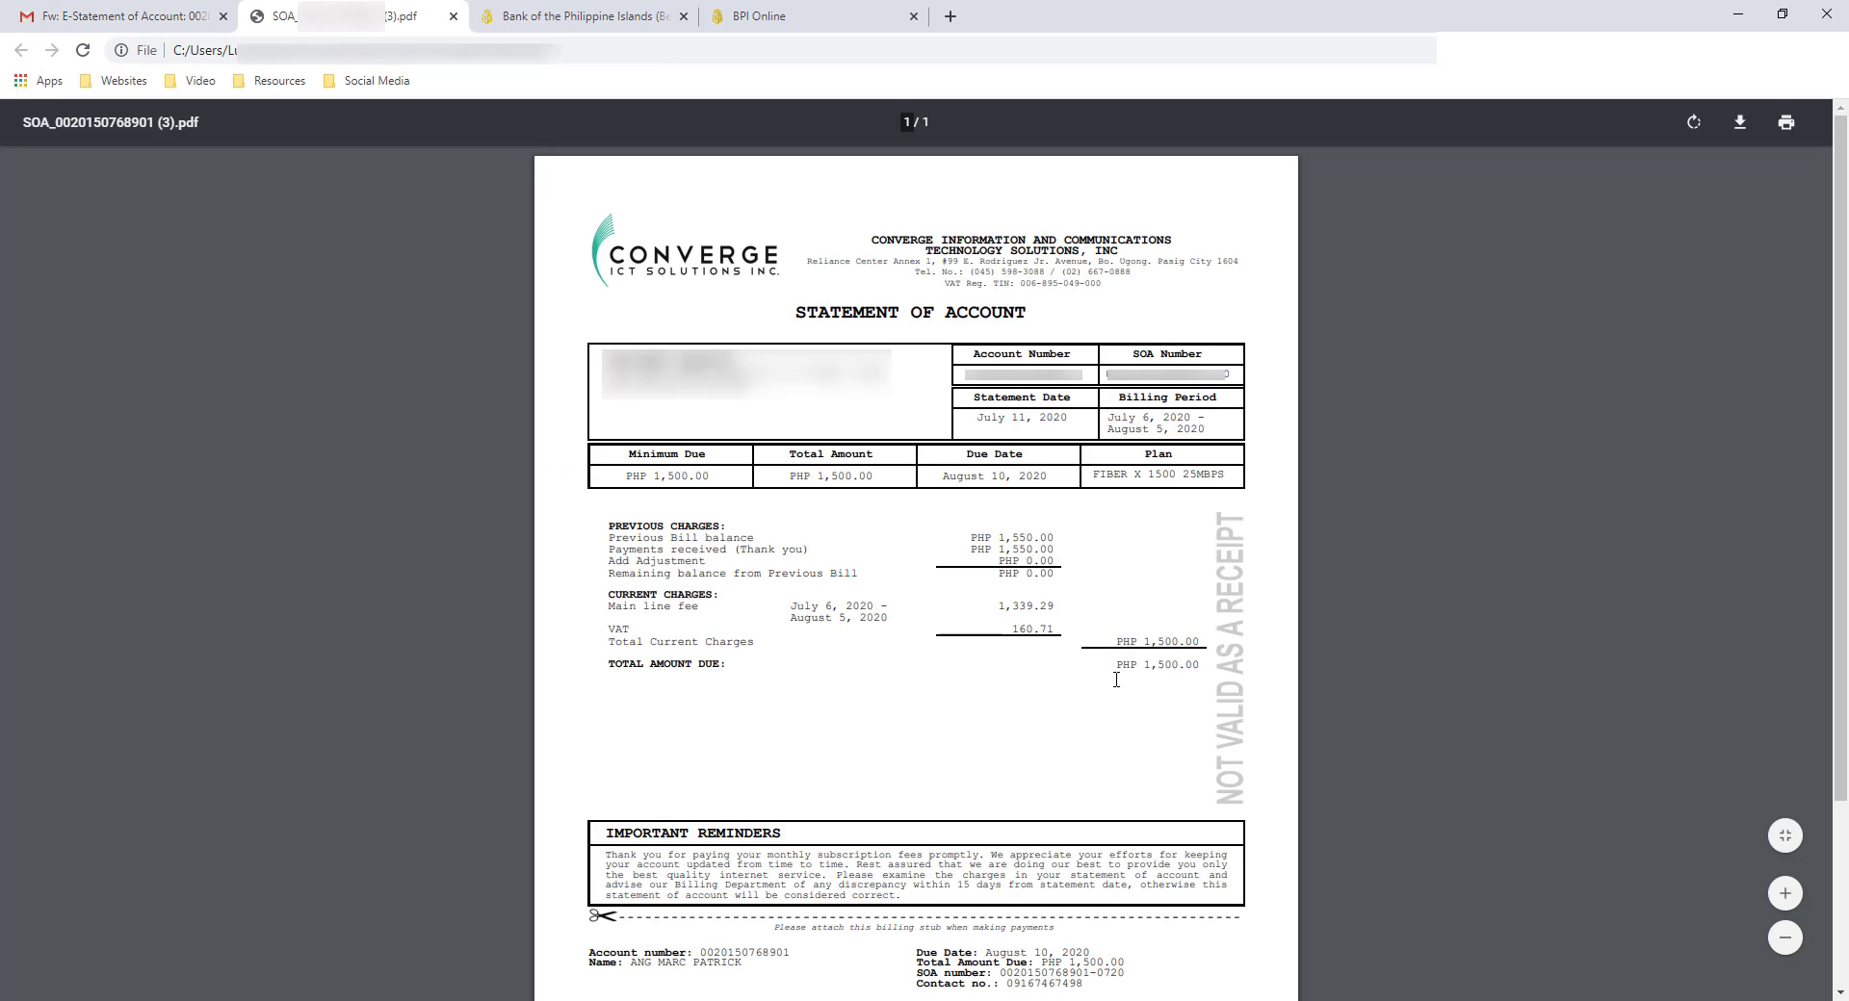
left_click_drag(1143, 641, 1182, 640)
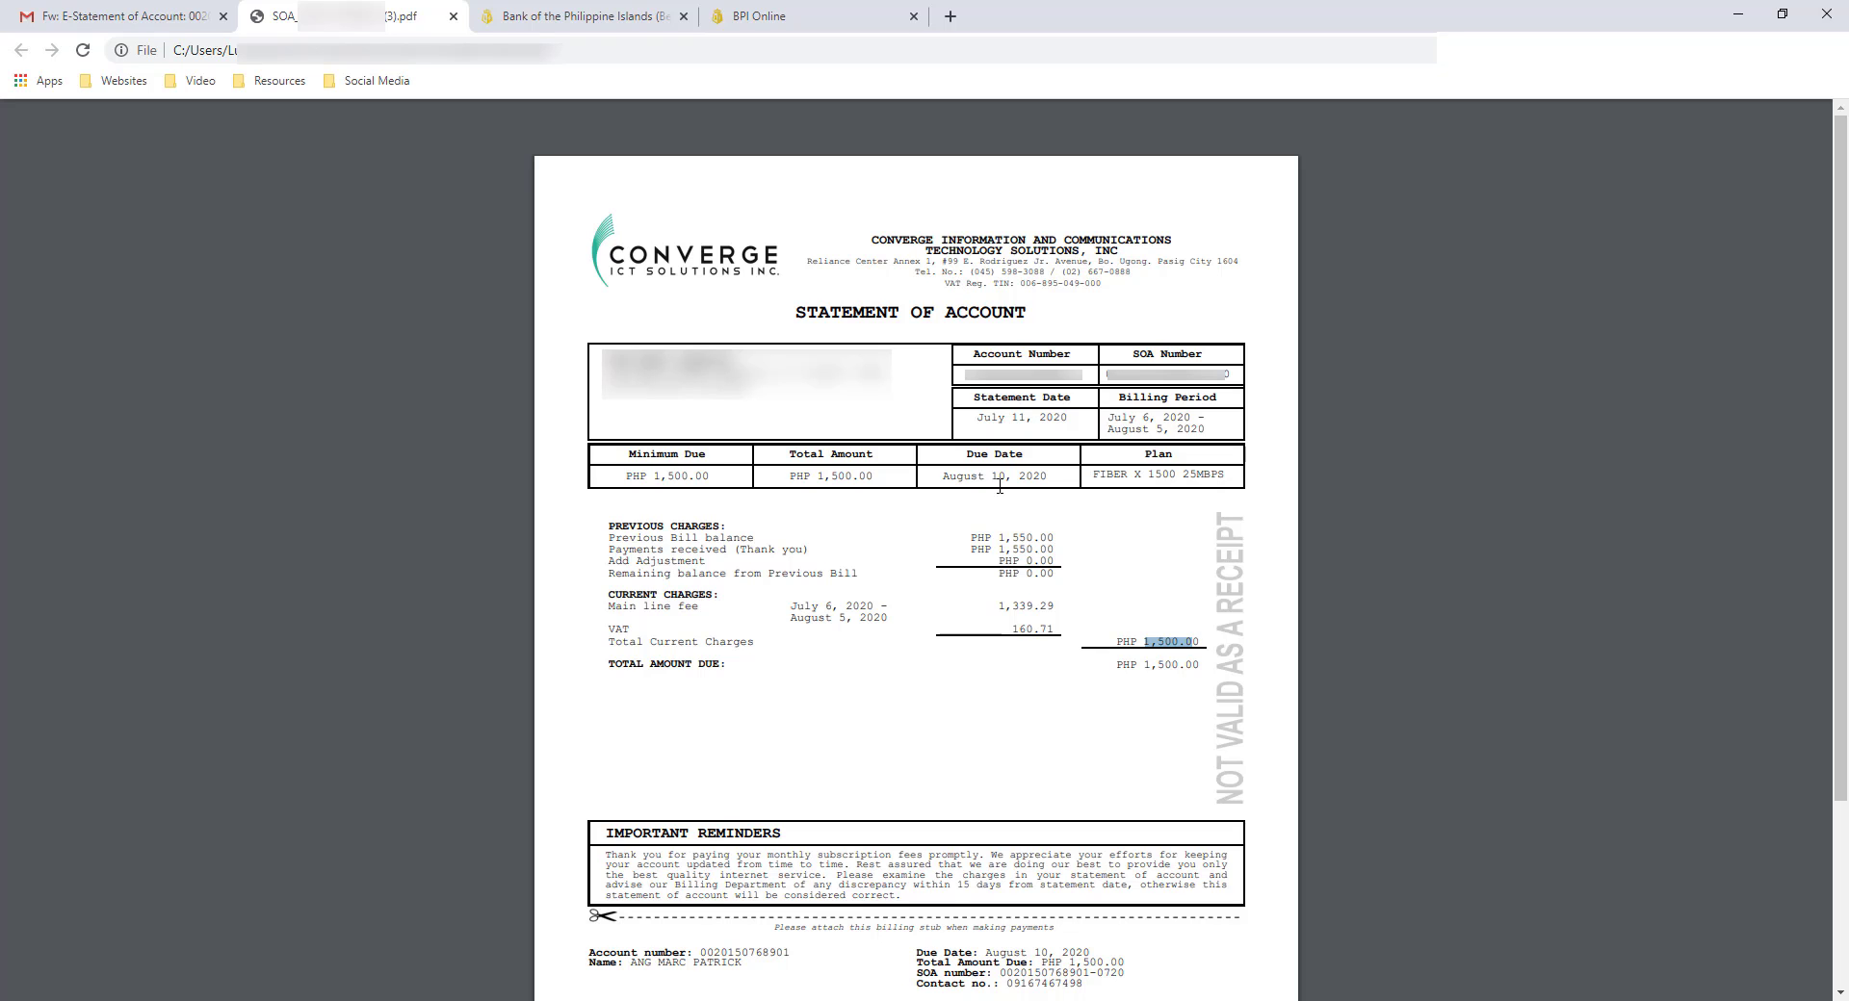
left_click_drag(960, 474, 1026, 475)
Switch over to the logged-in BPI Online home page
left_click(760, 17)
left_click(346, 16)
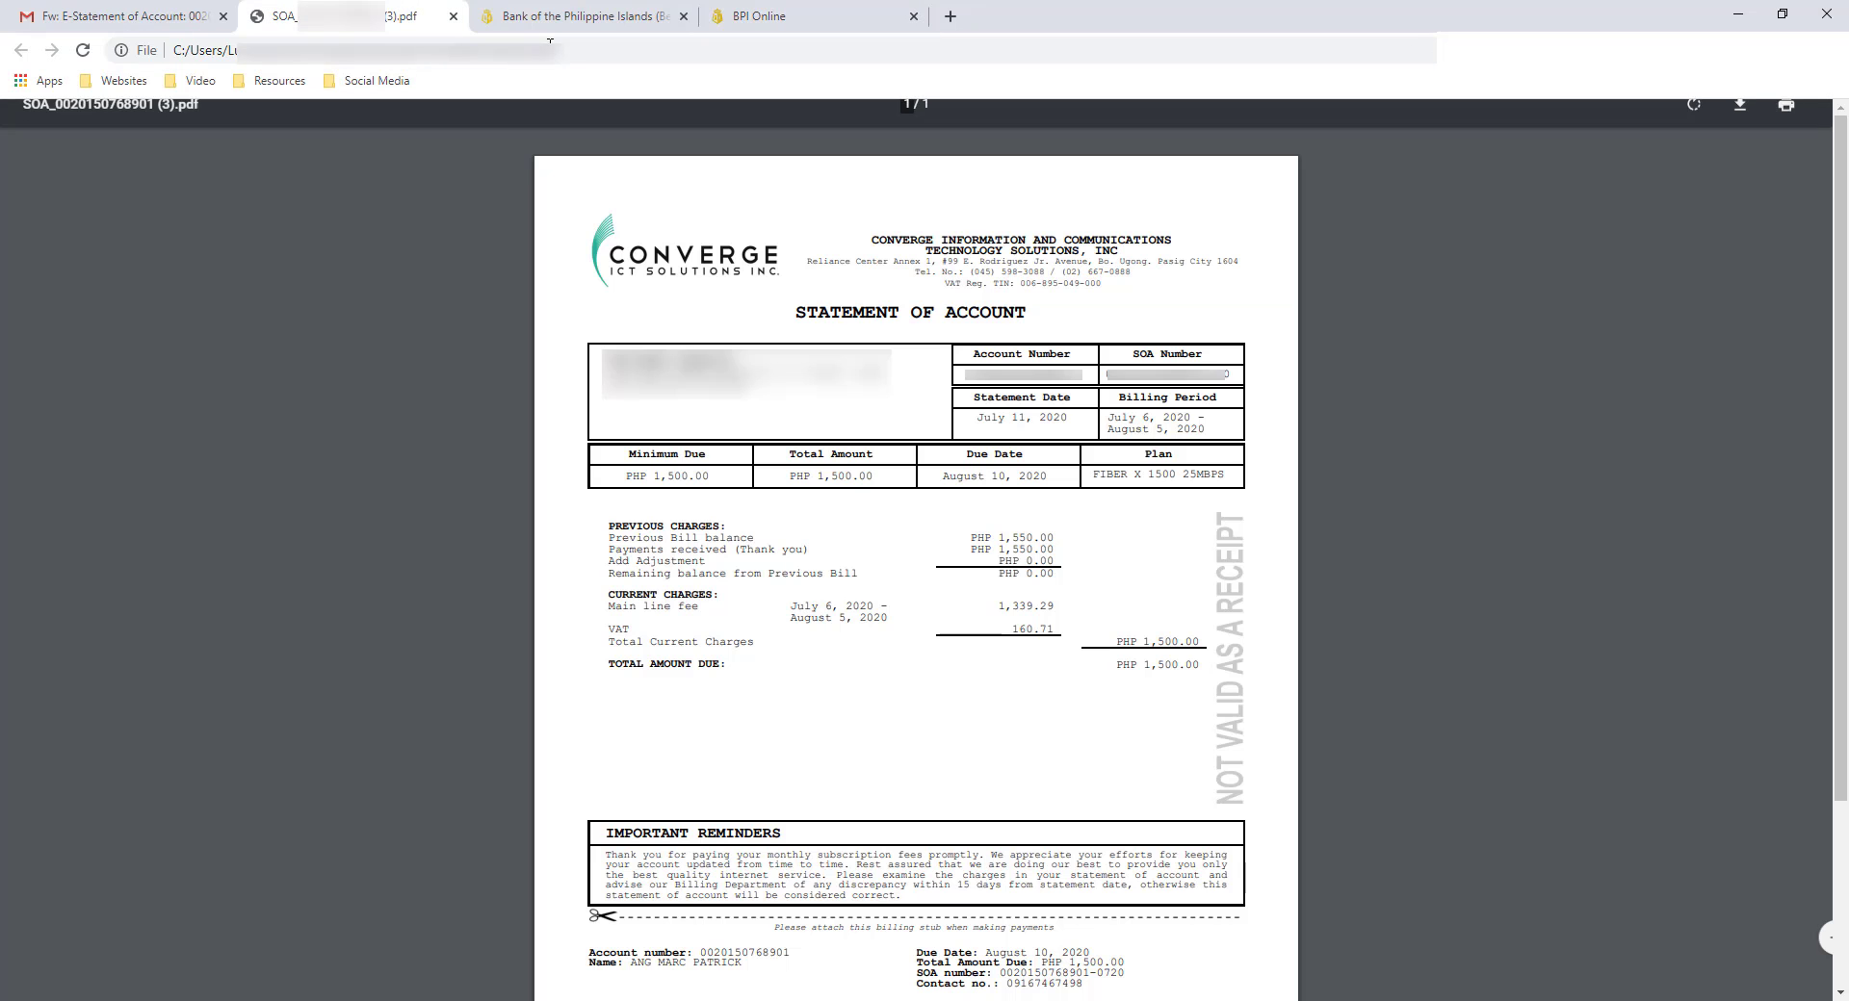
left_click(776, 20)
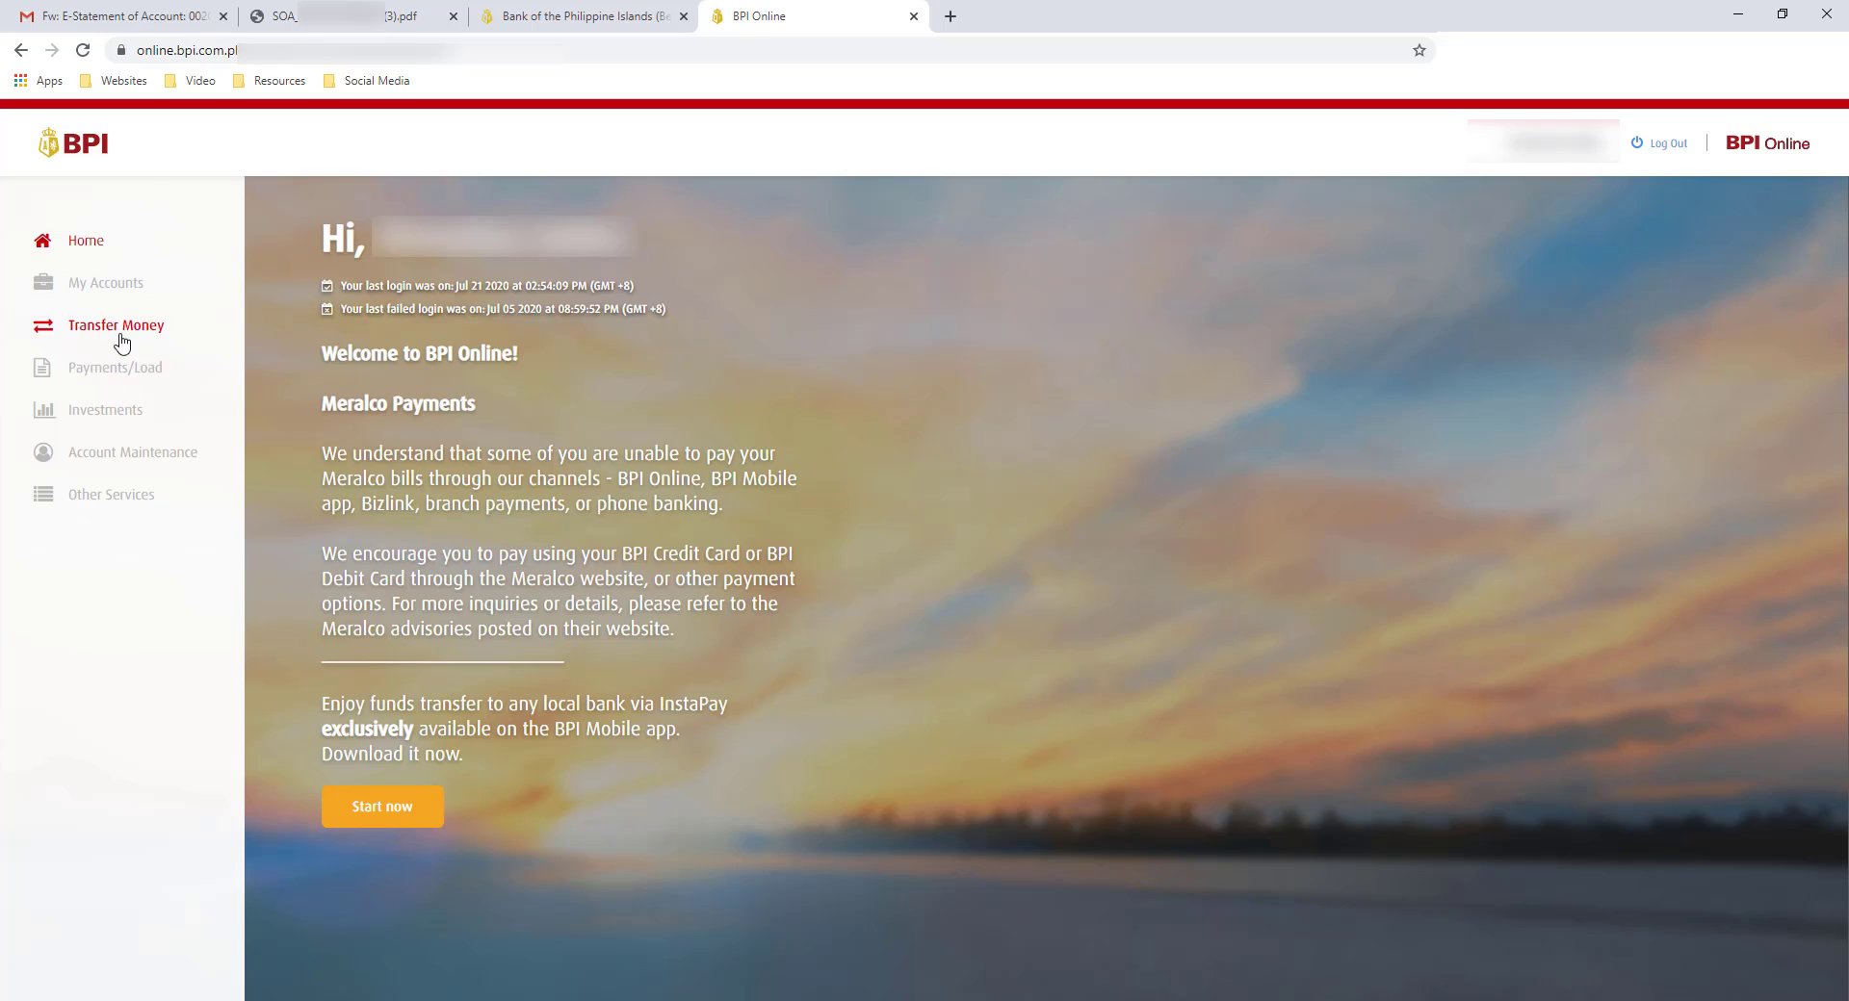
Start a bill payment of PHP 1,500.00 from the JOINT account
left_click(128, 375)
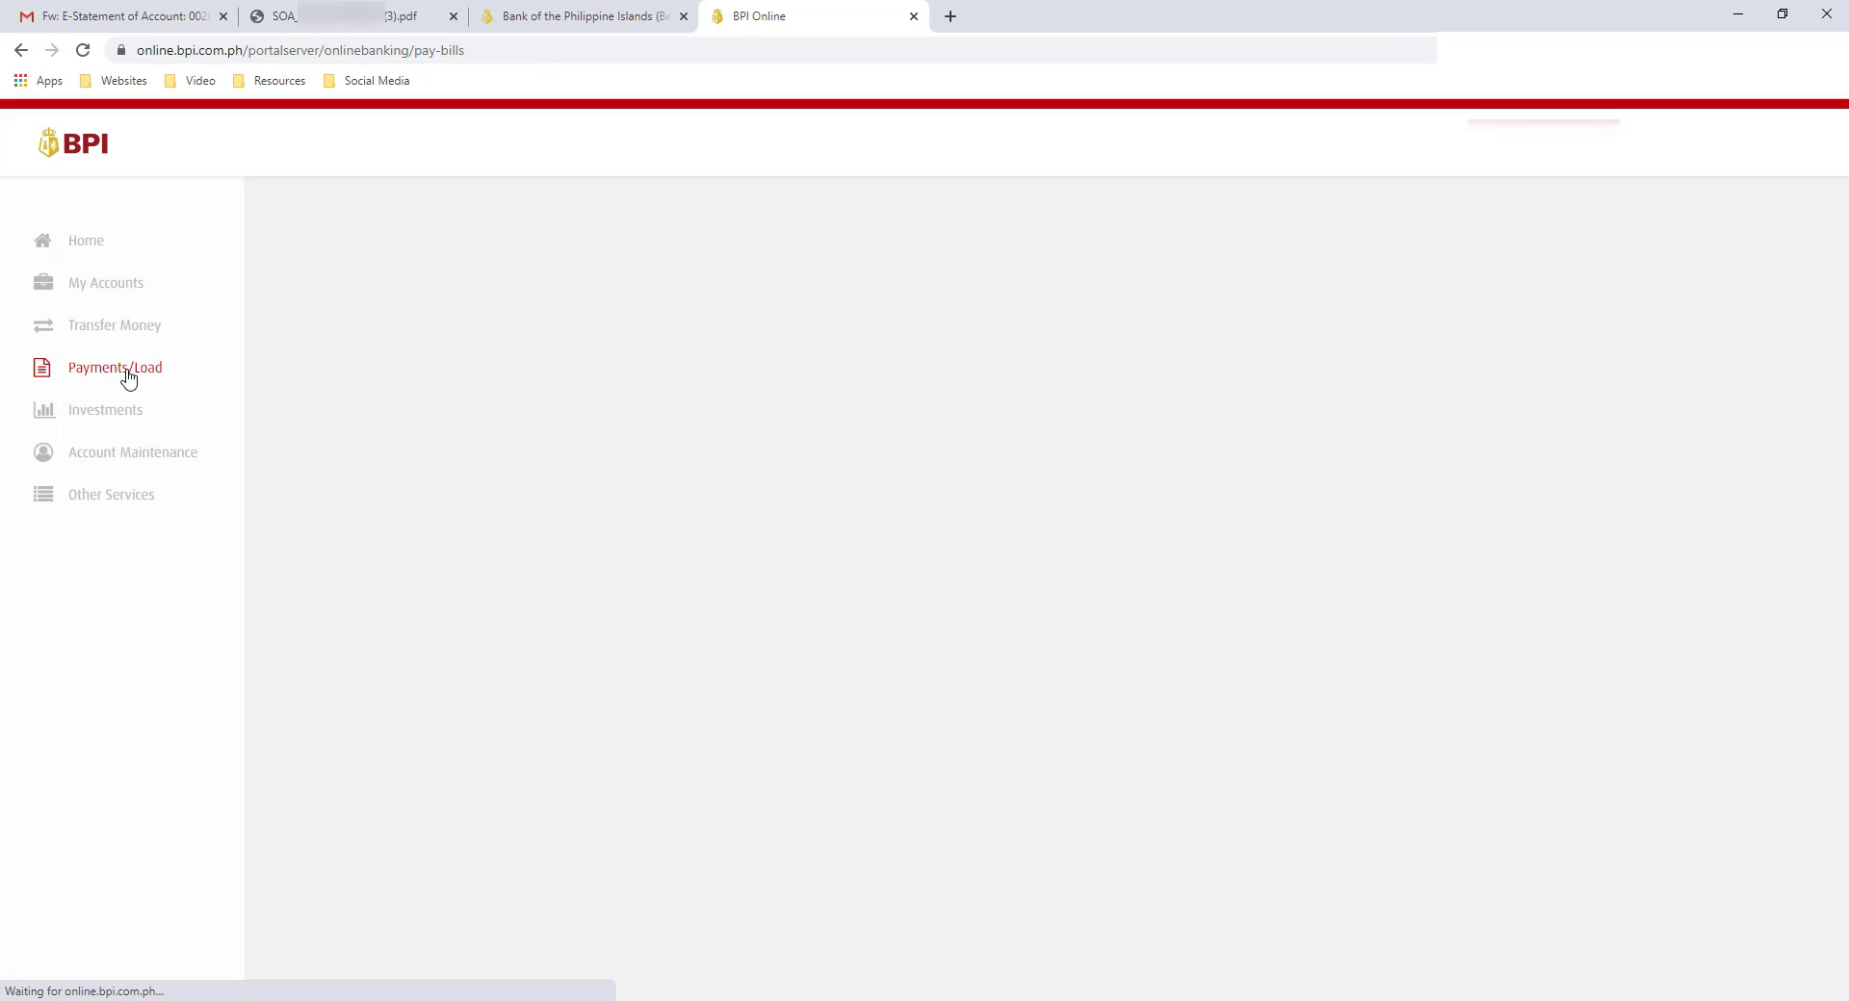
left_click(927, 449)
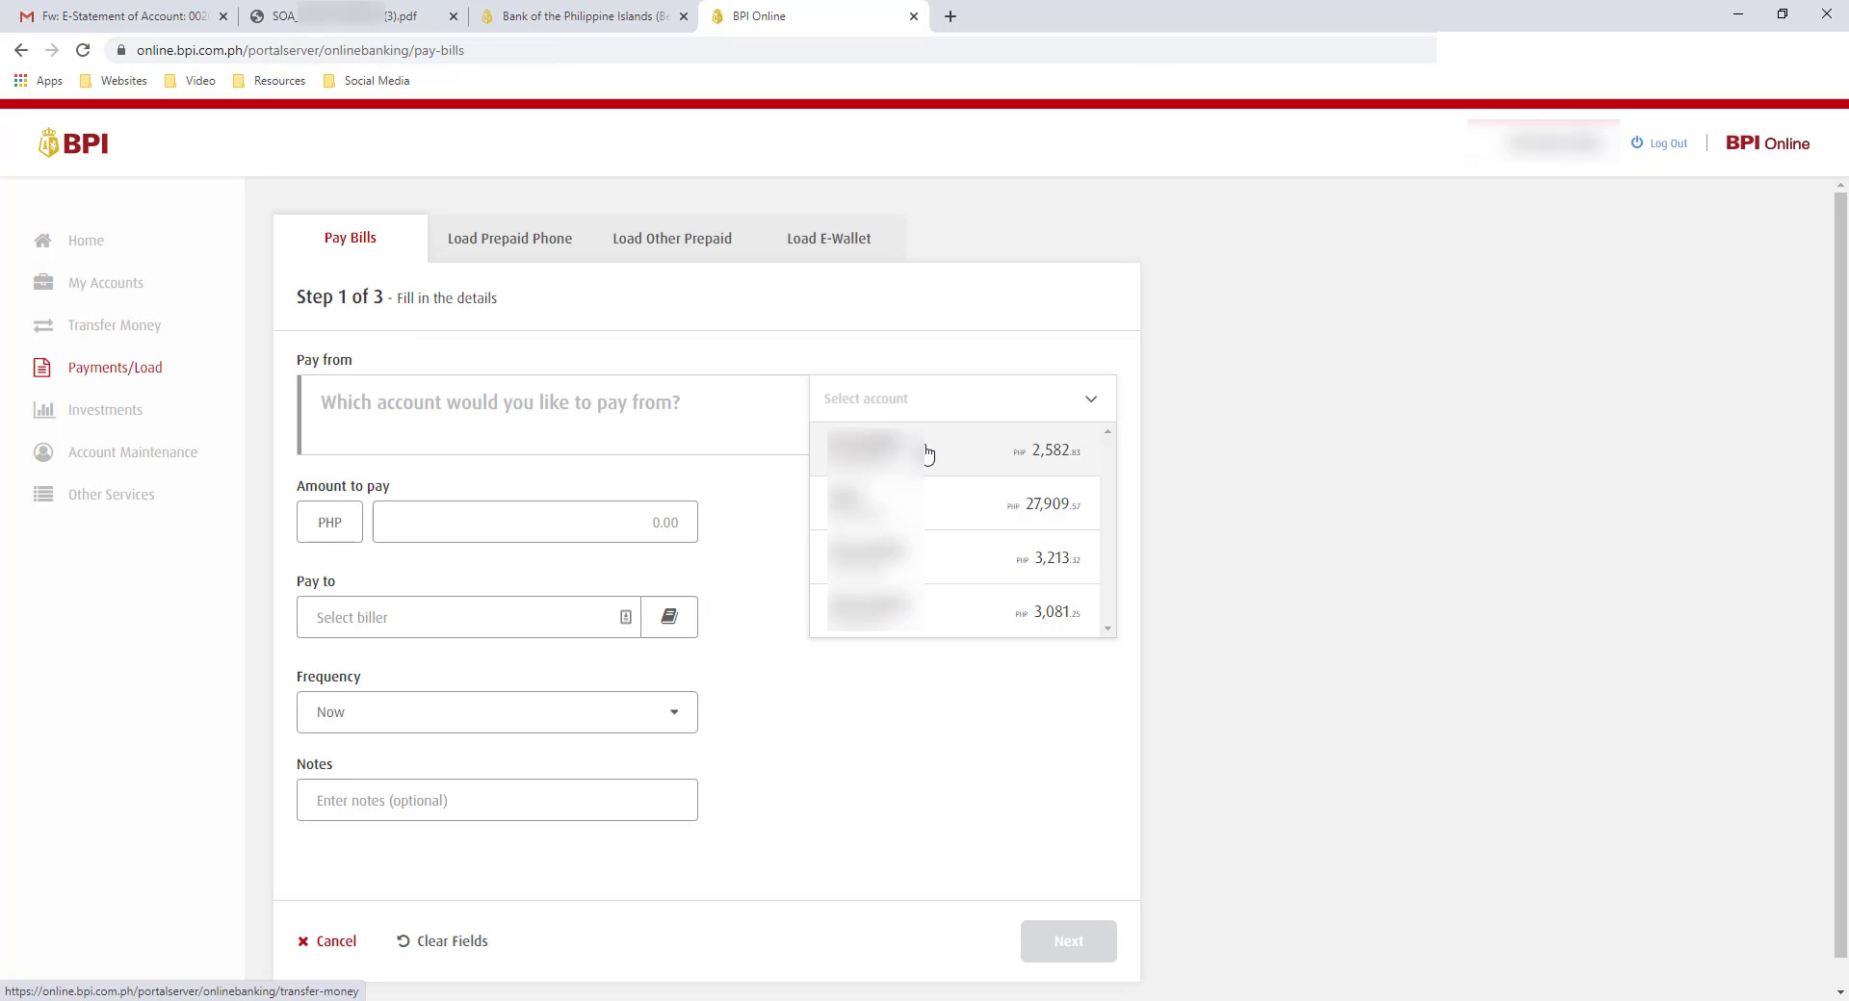
left_click(898, 508)
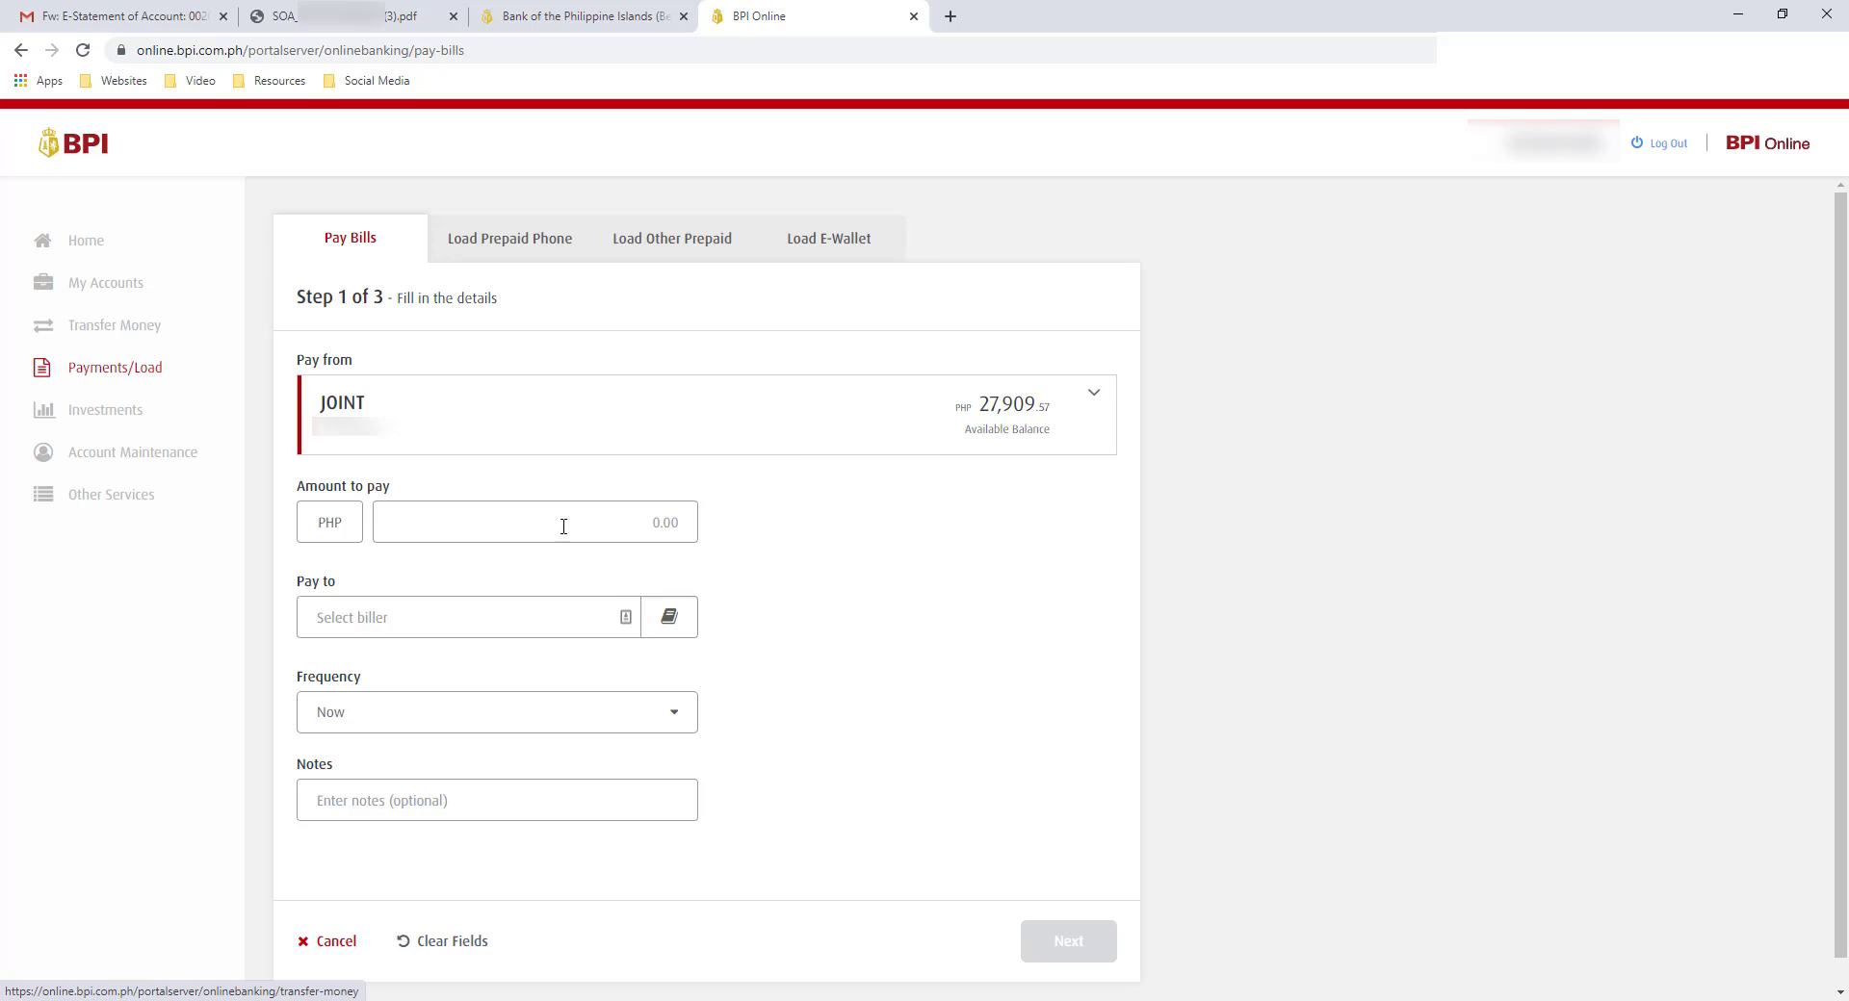
left_click(632, 522)
type("1,")
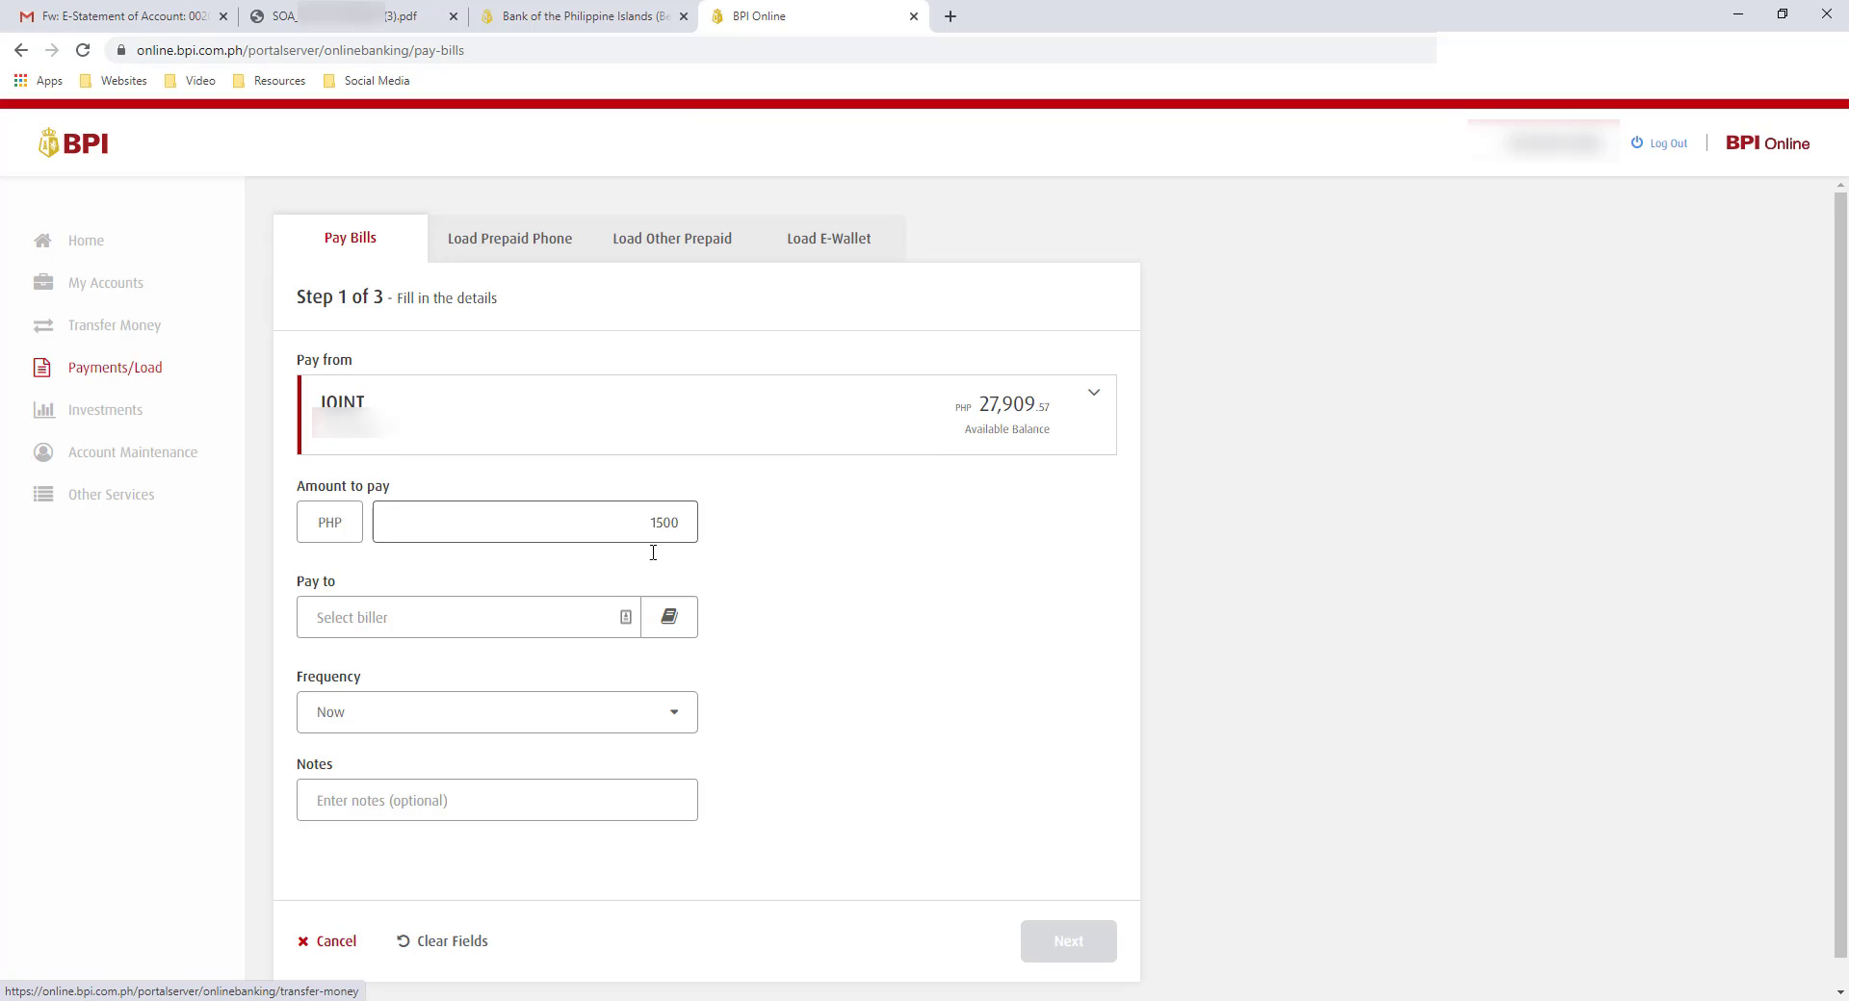
type("500")
left_click(1040, 685)
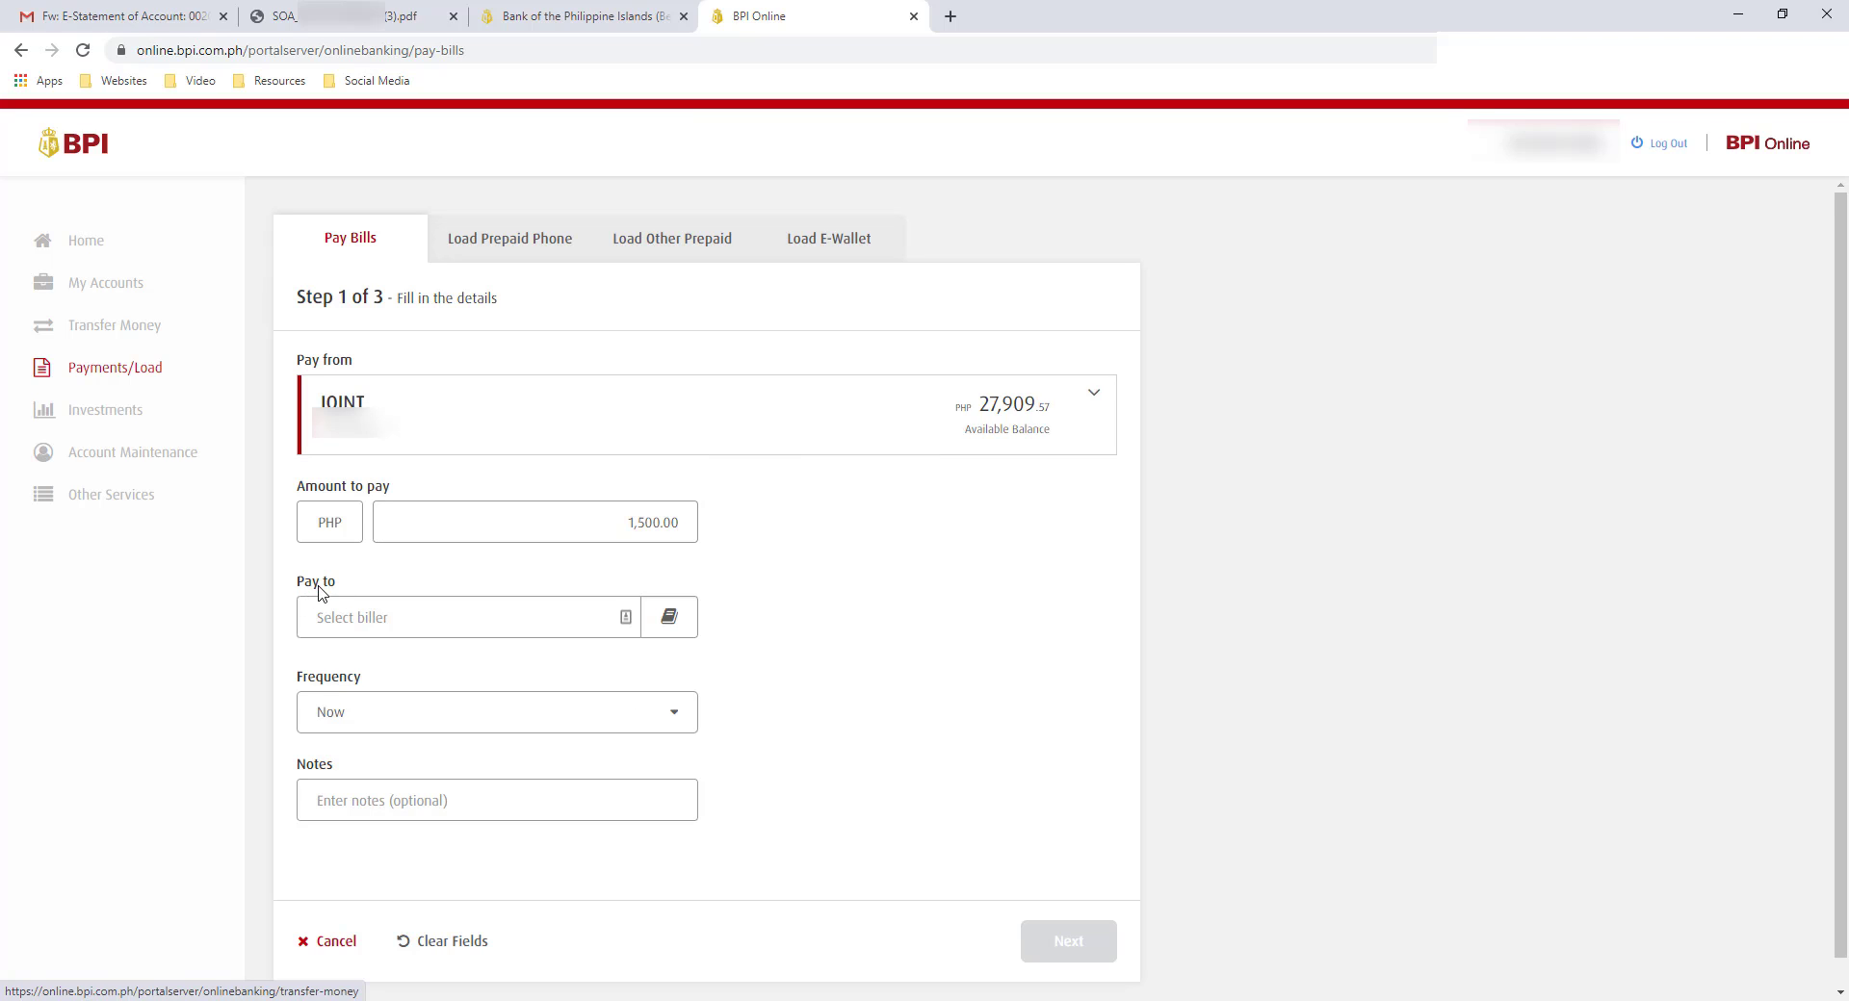
Browse through the list of enrolled billers
left_click(351, 617)
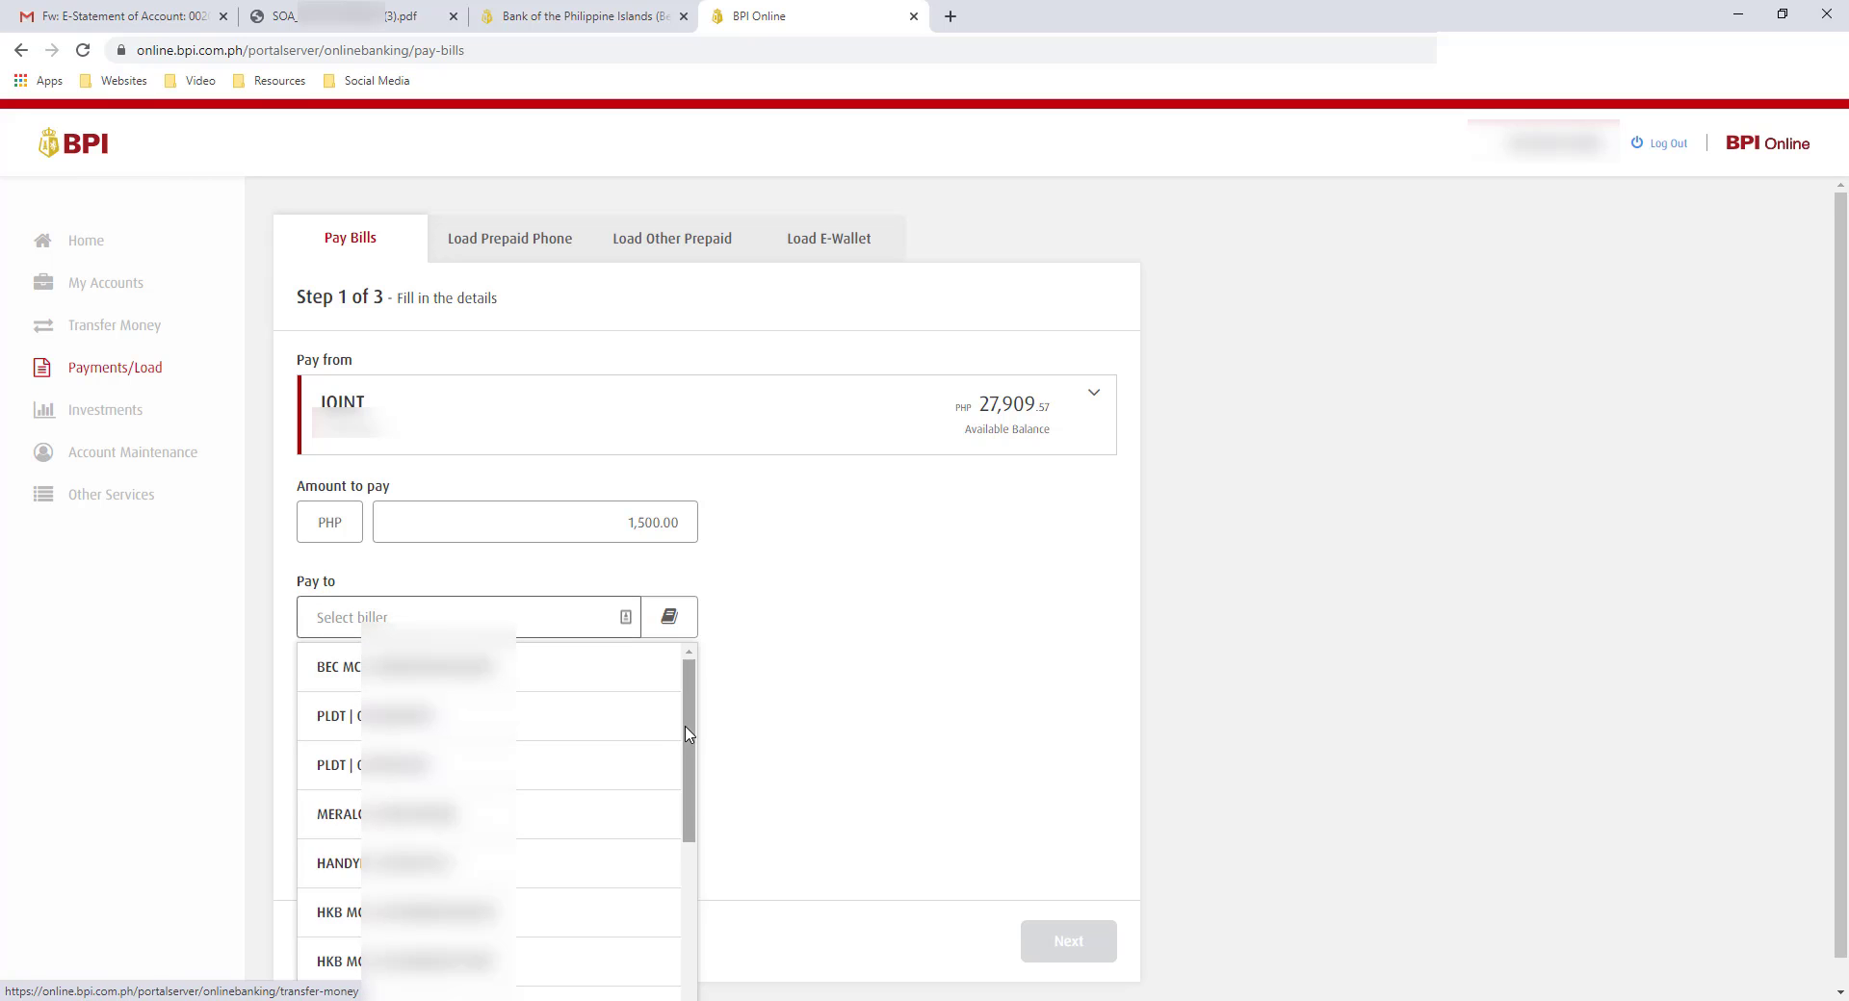
left_click_drag(690, 735, 701, 907)
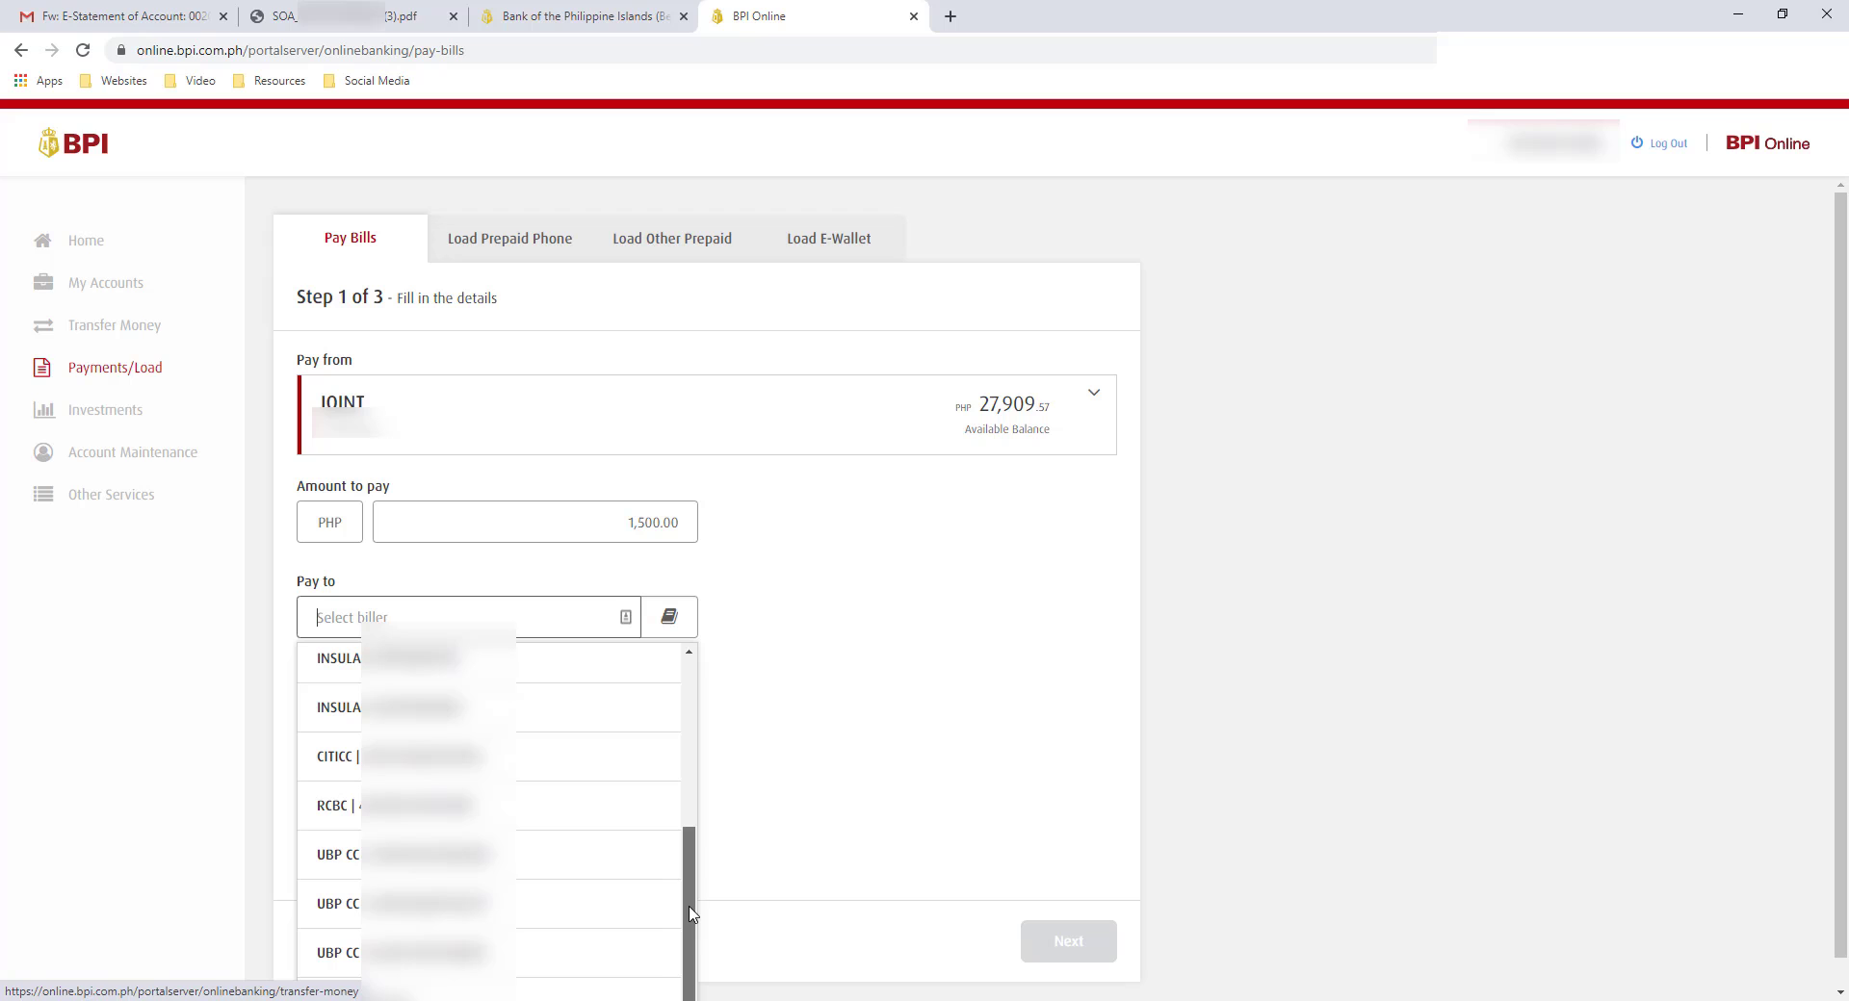
left_click_drag(693, 907, 686, 664)
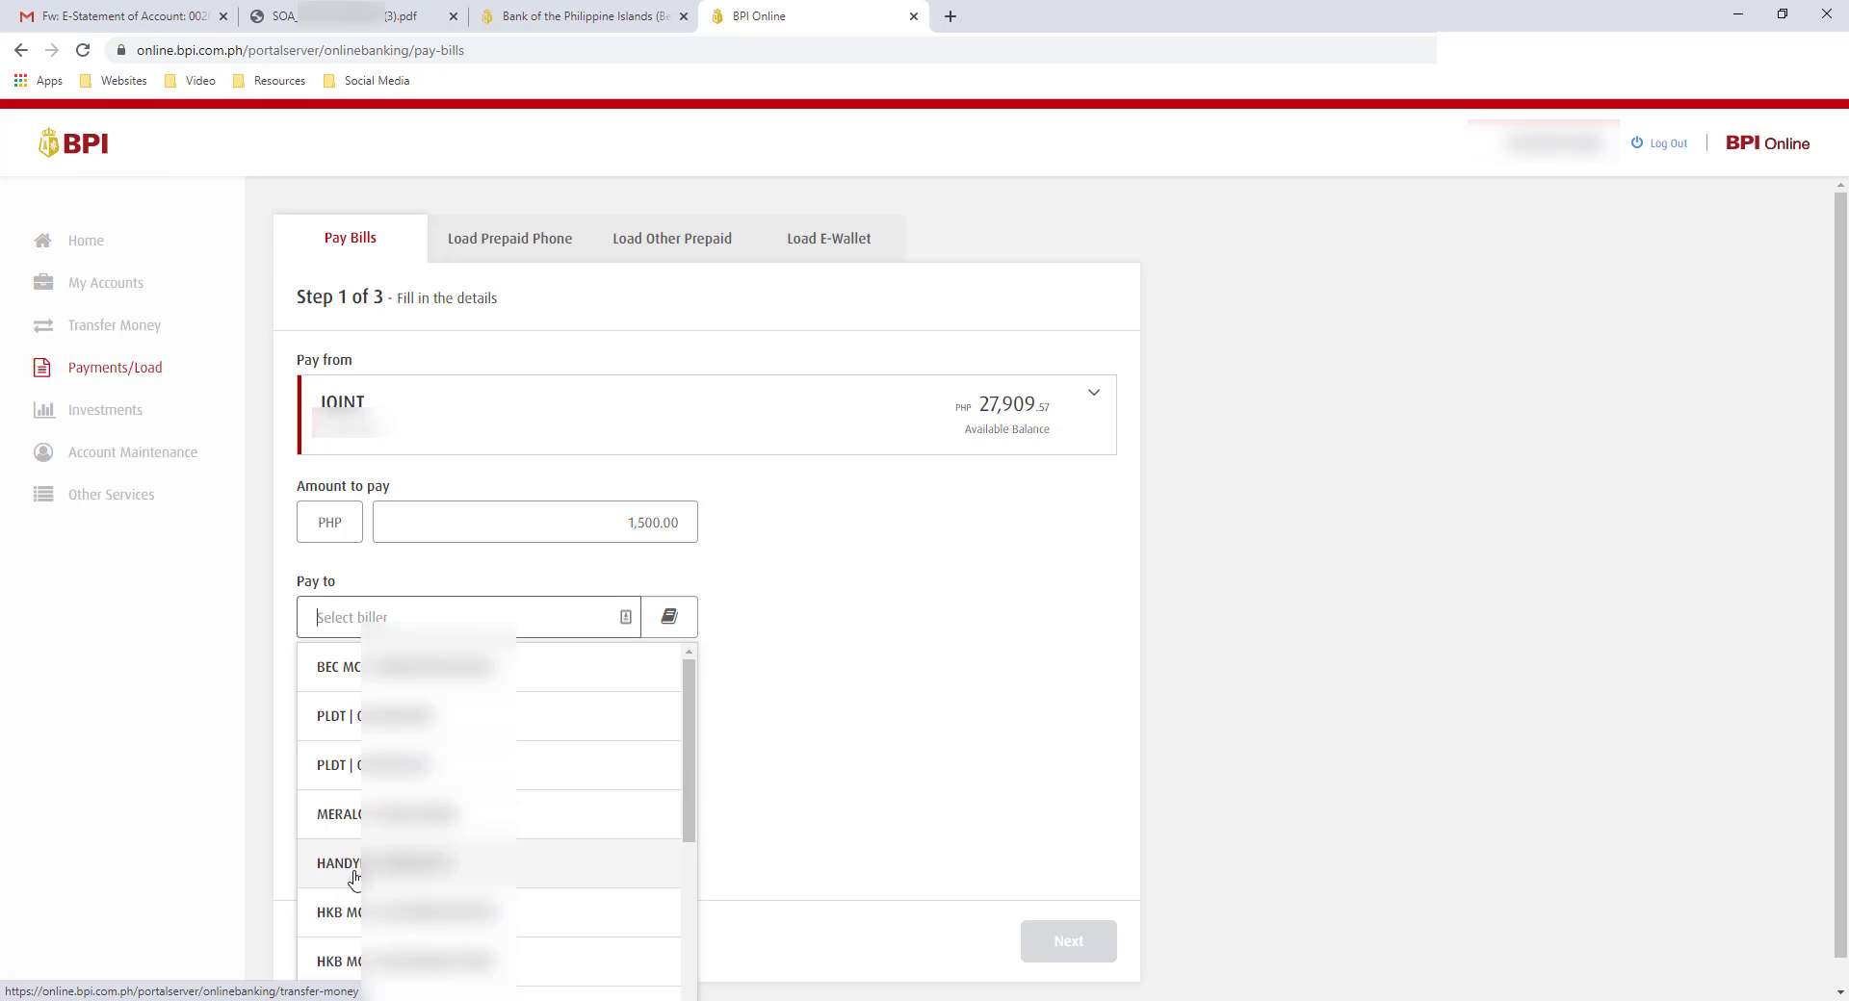
left_click_drag(685, 775, 689, 939)
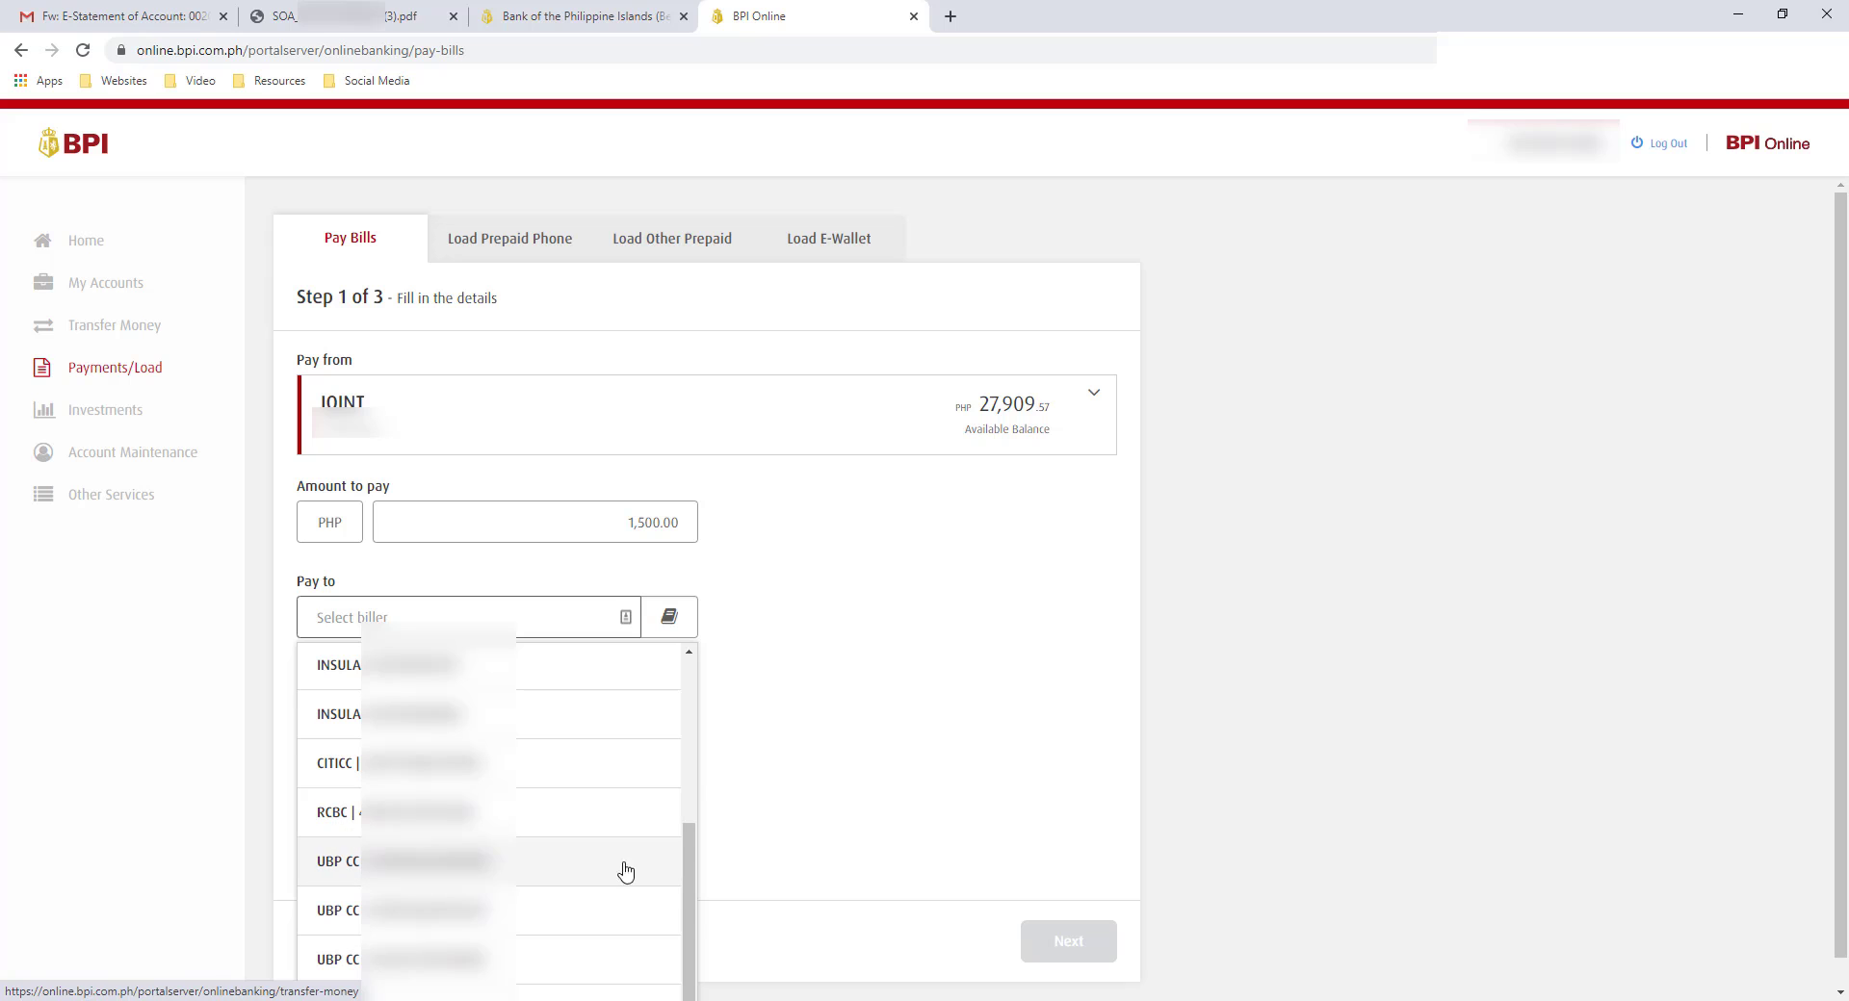
scroll(674, 895, "down", 1)
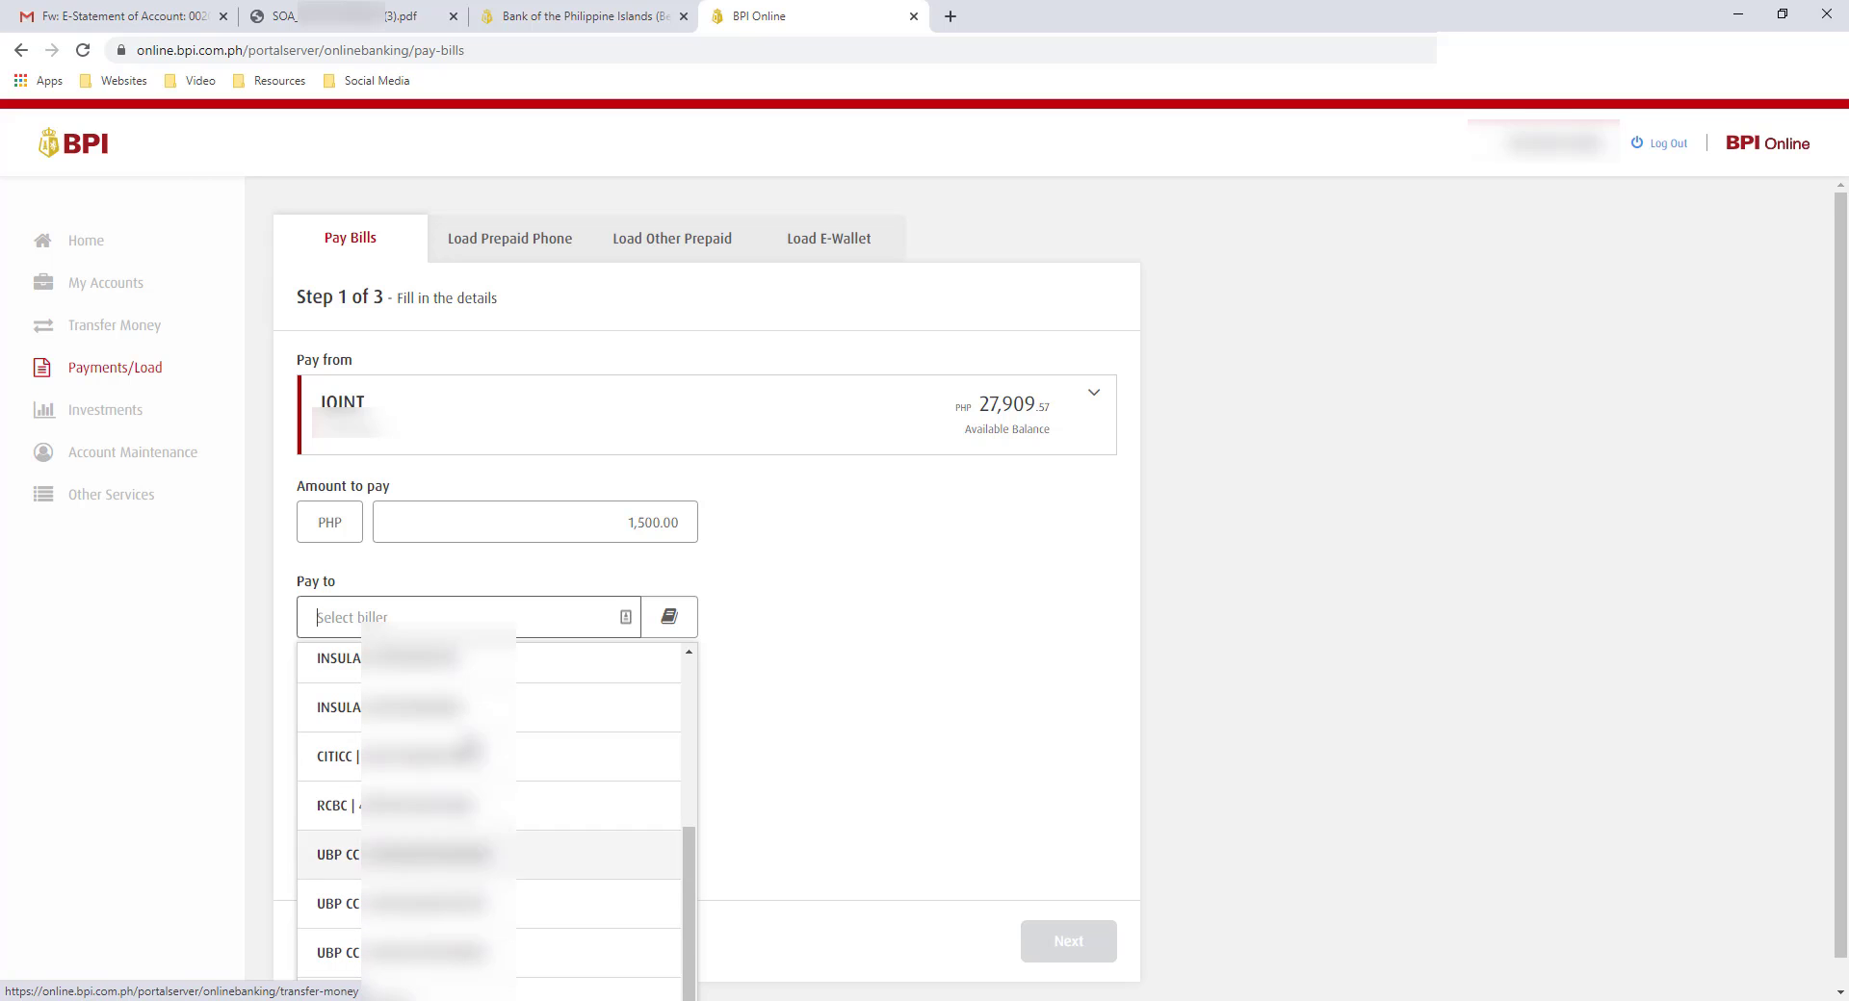
scroll(928, 551, "down", 1)
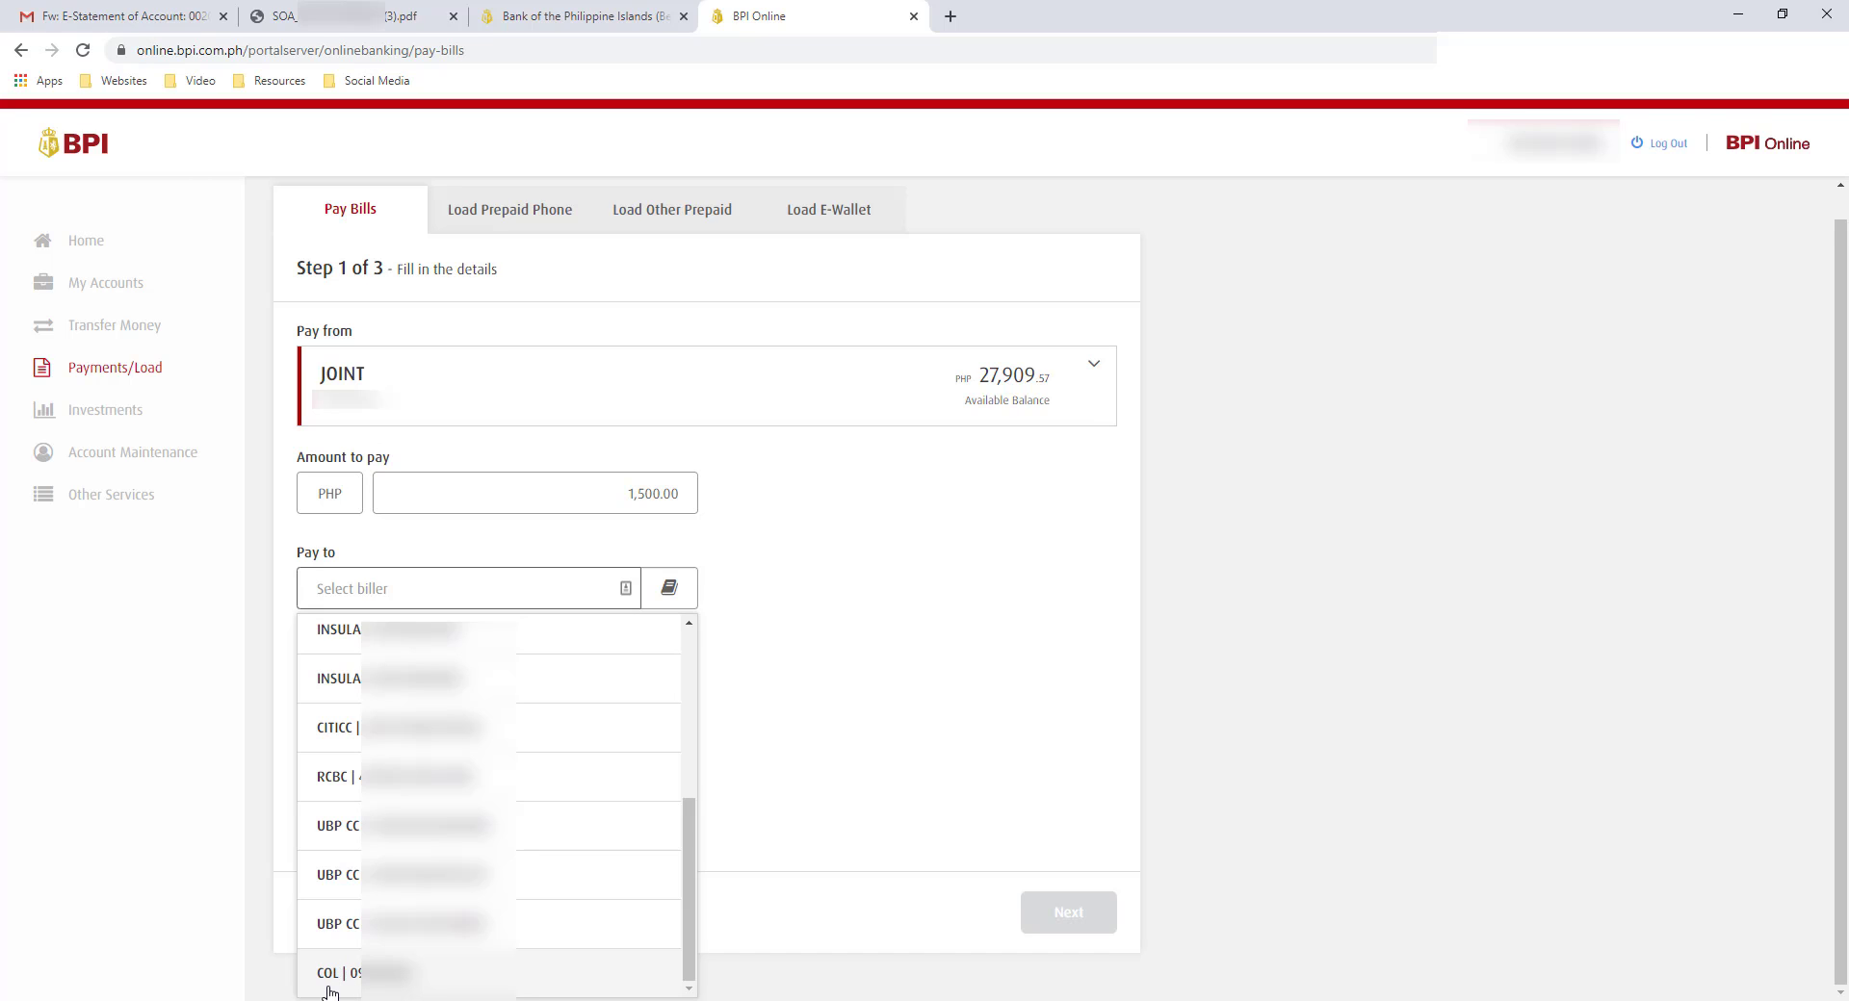
Abandon the unfinished payment and start adding a new recipient from Manage Recipients
left_click(759, 549)
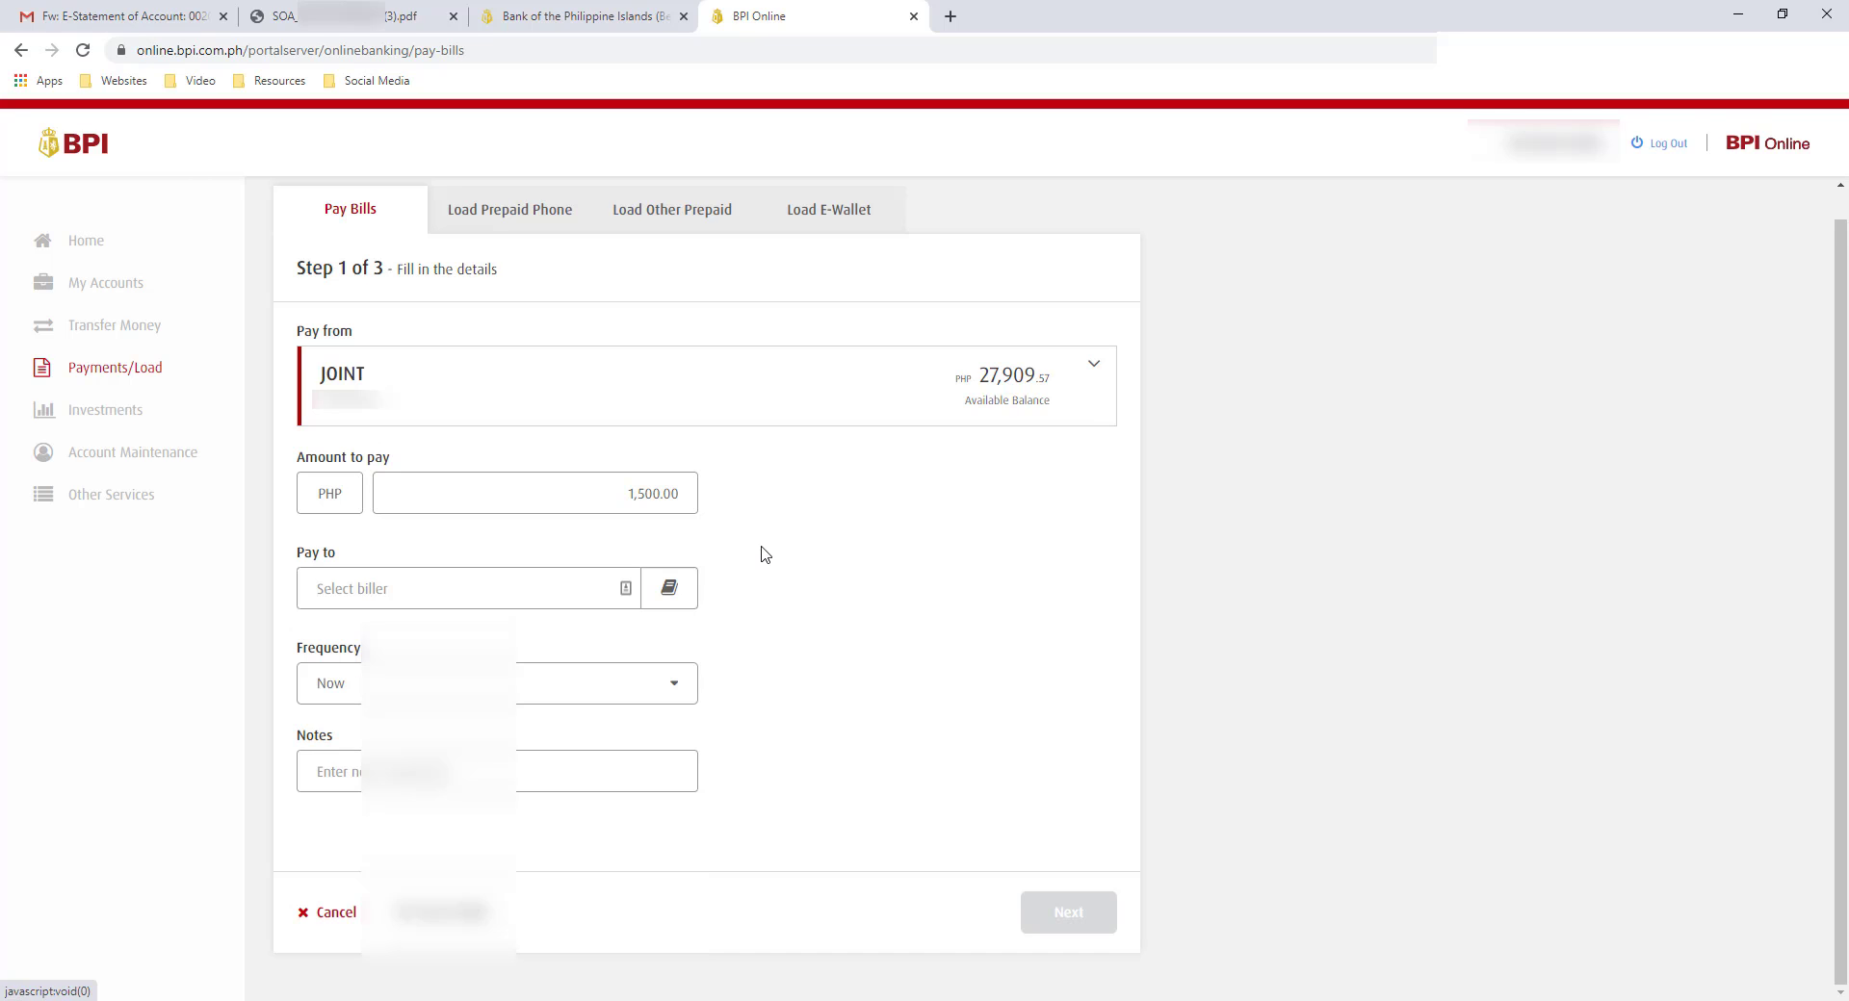
left_click(115, 501)
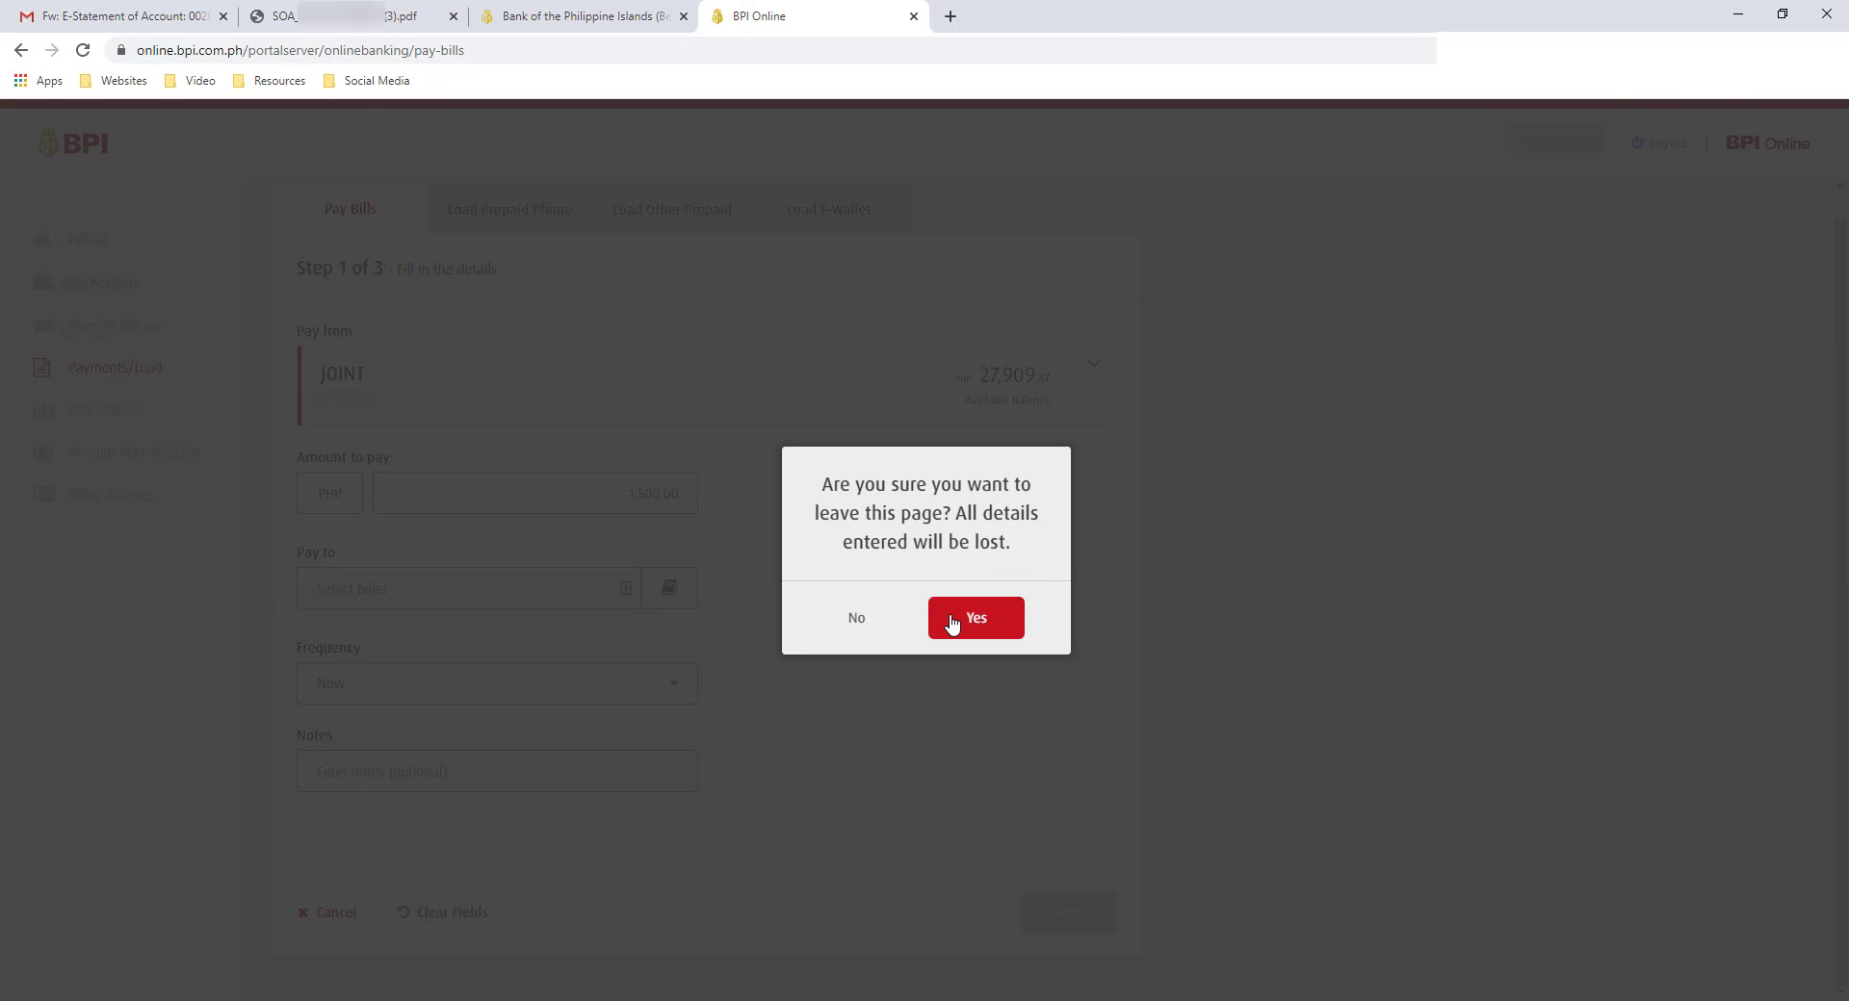
left_click(949, 623)
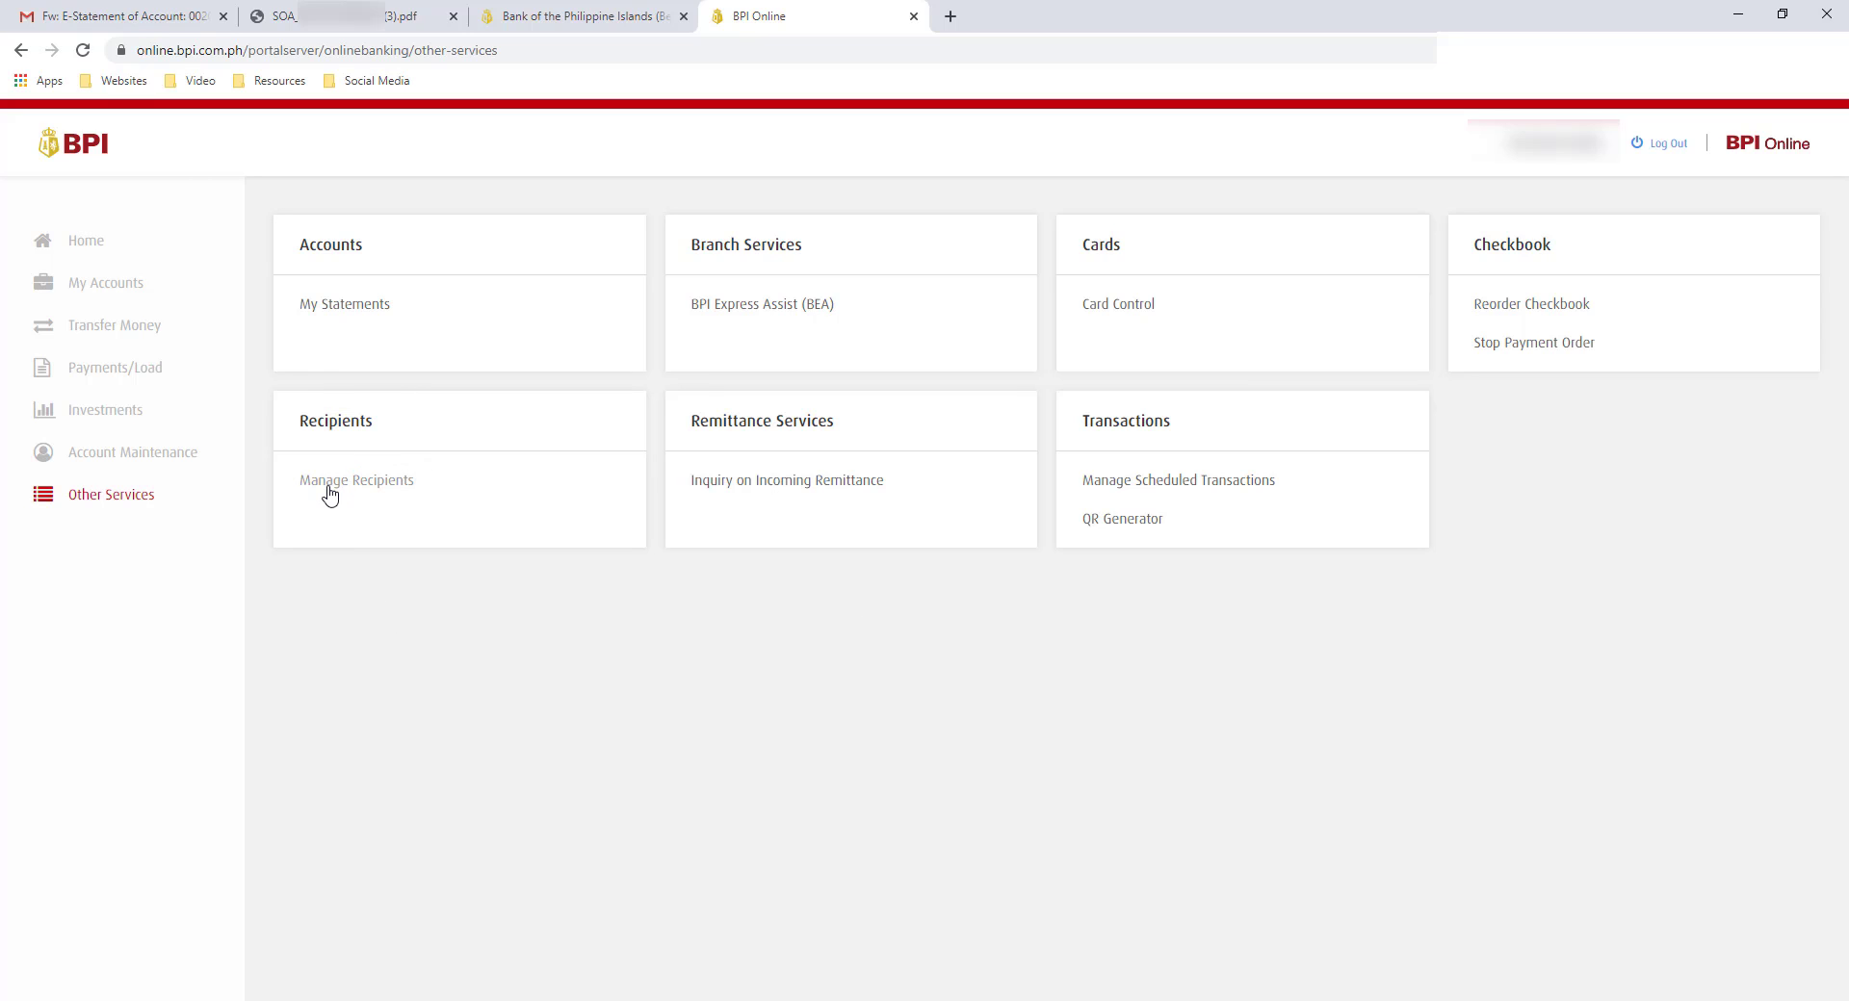
left_click(329, 491)
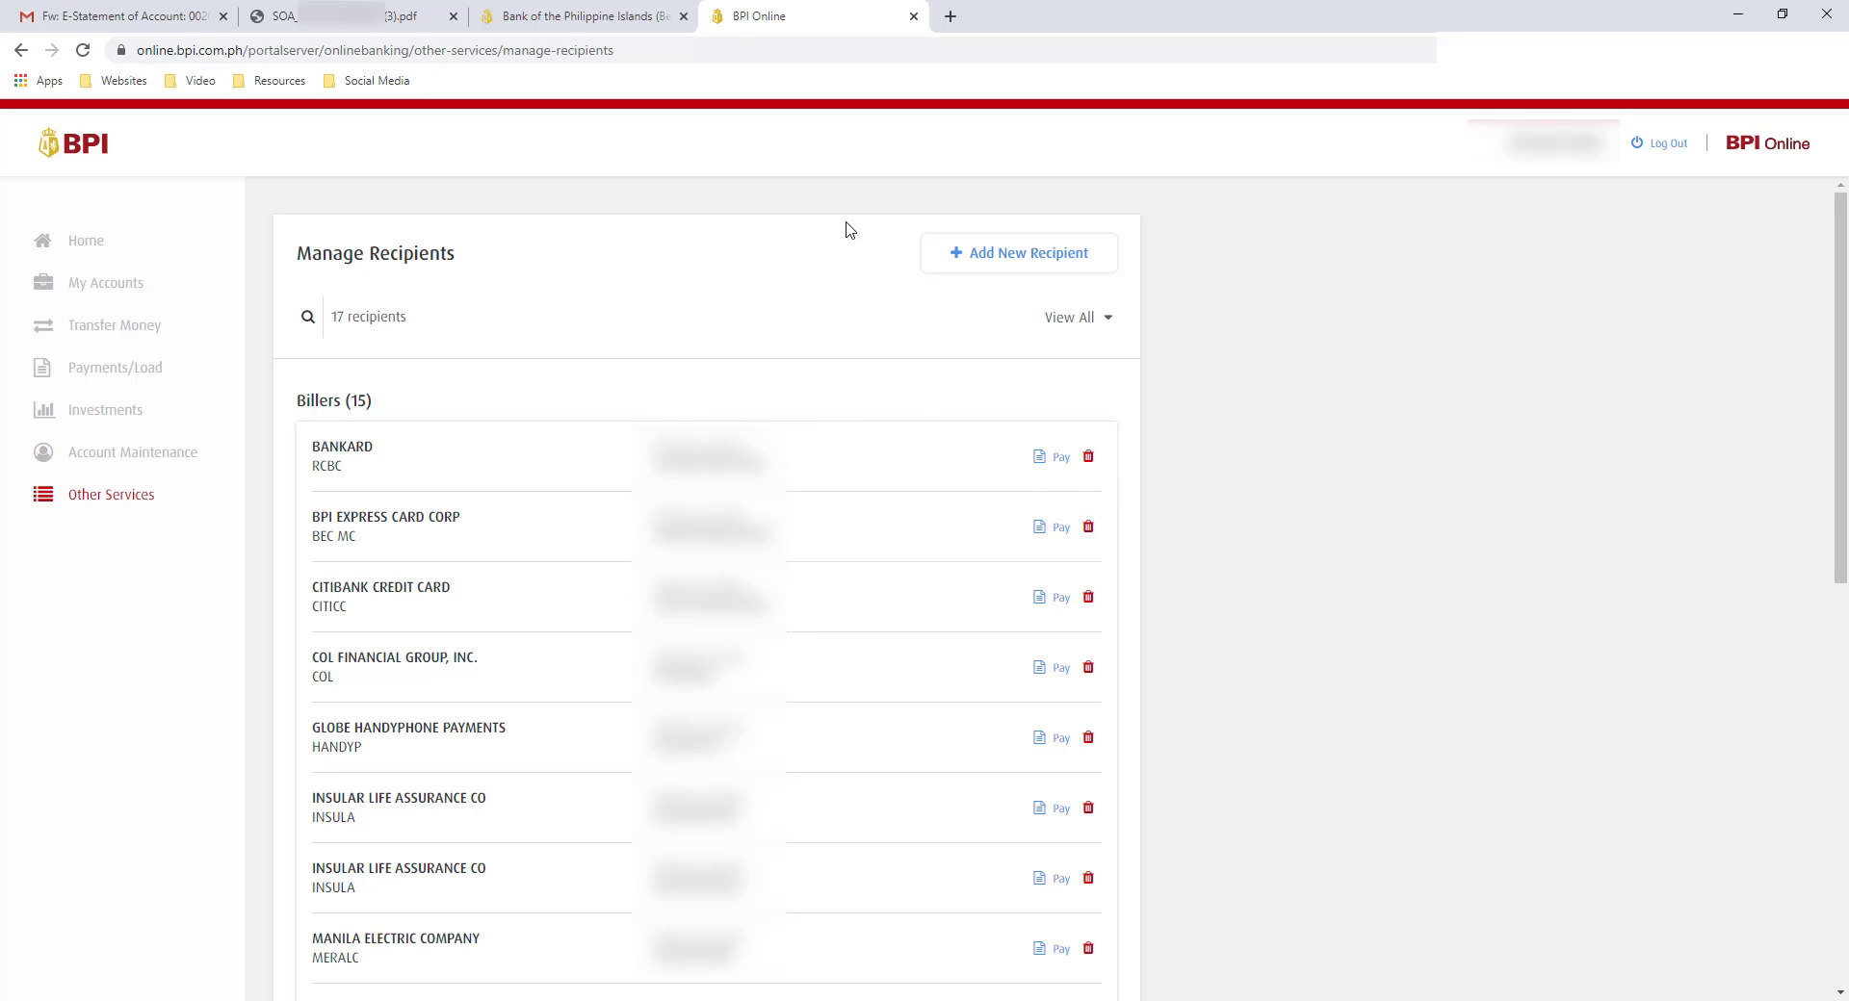
left_click(1010, 258)
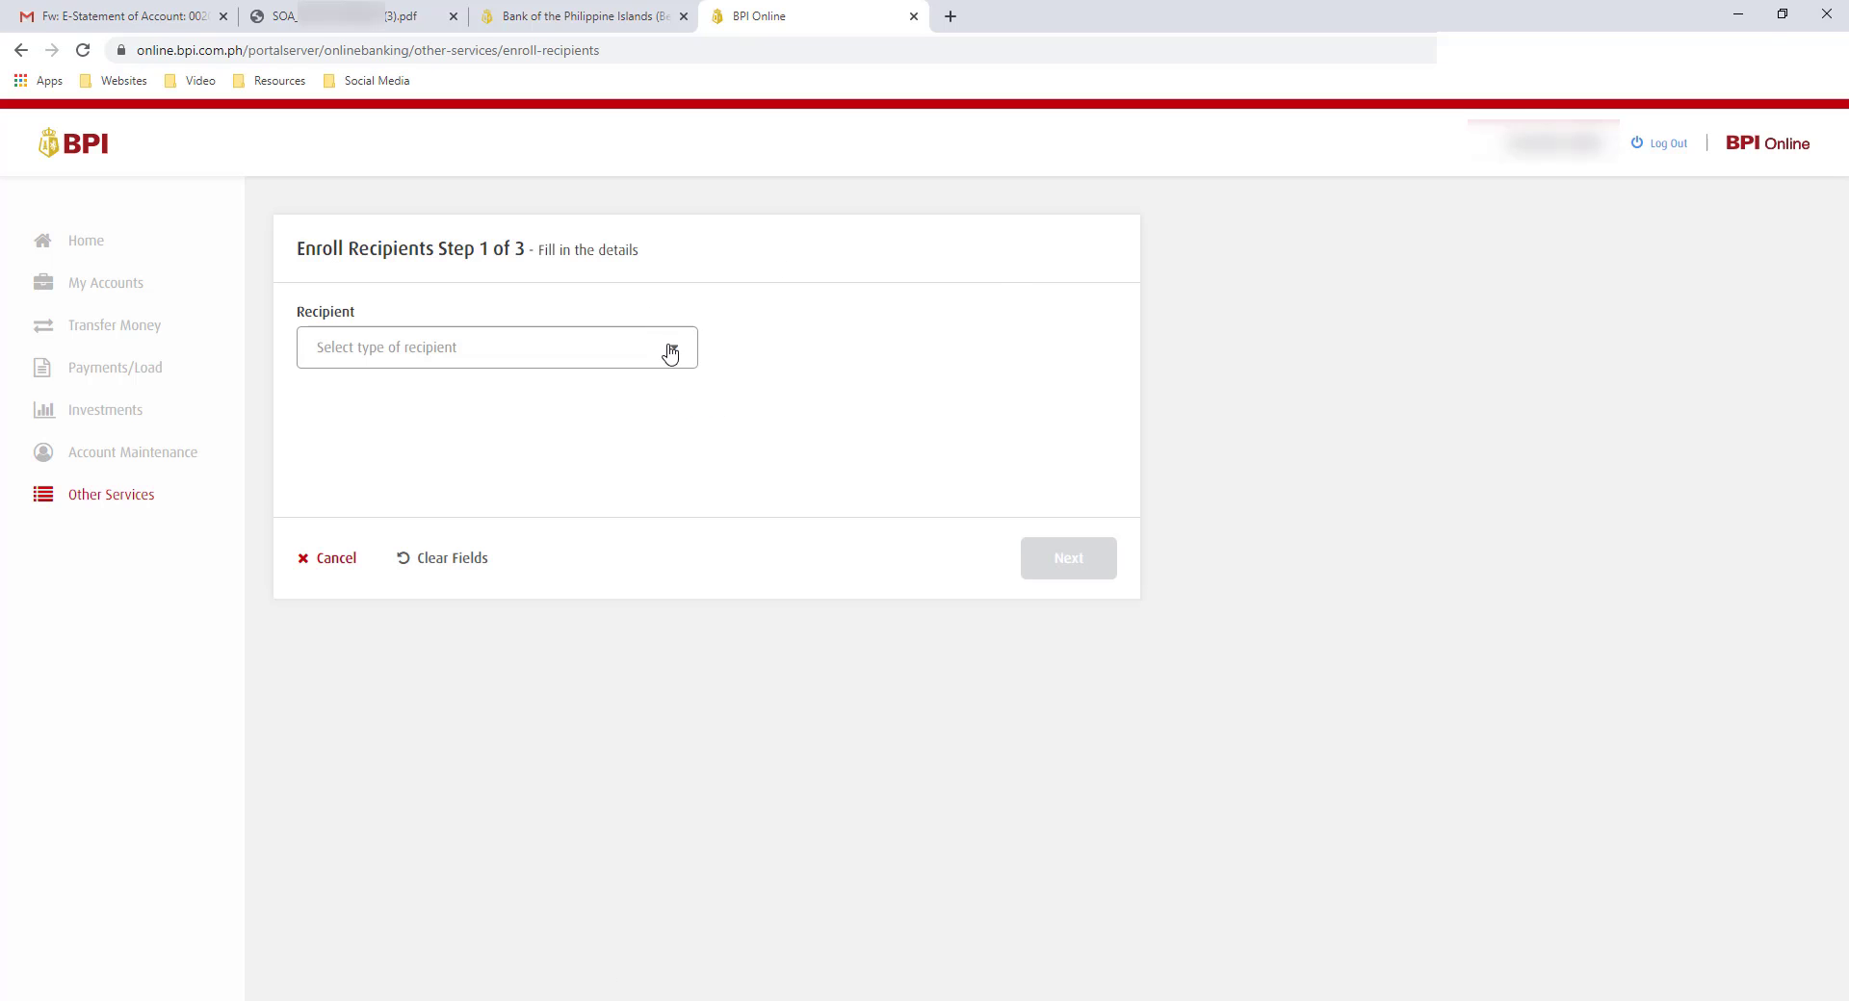
Choose Biller as the recipient type, search the directory, and select COMCLARK INSTANET
left_click(681, 356)
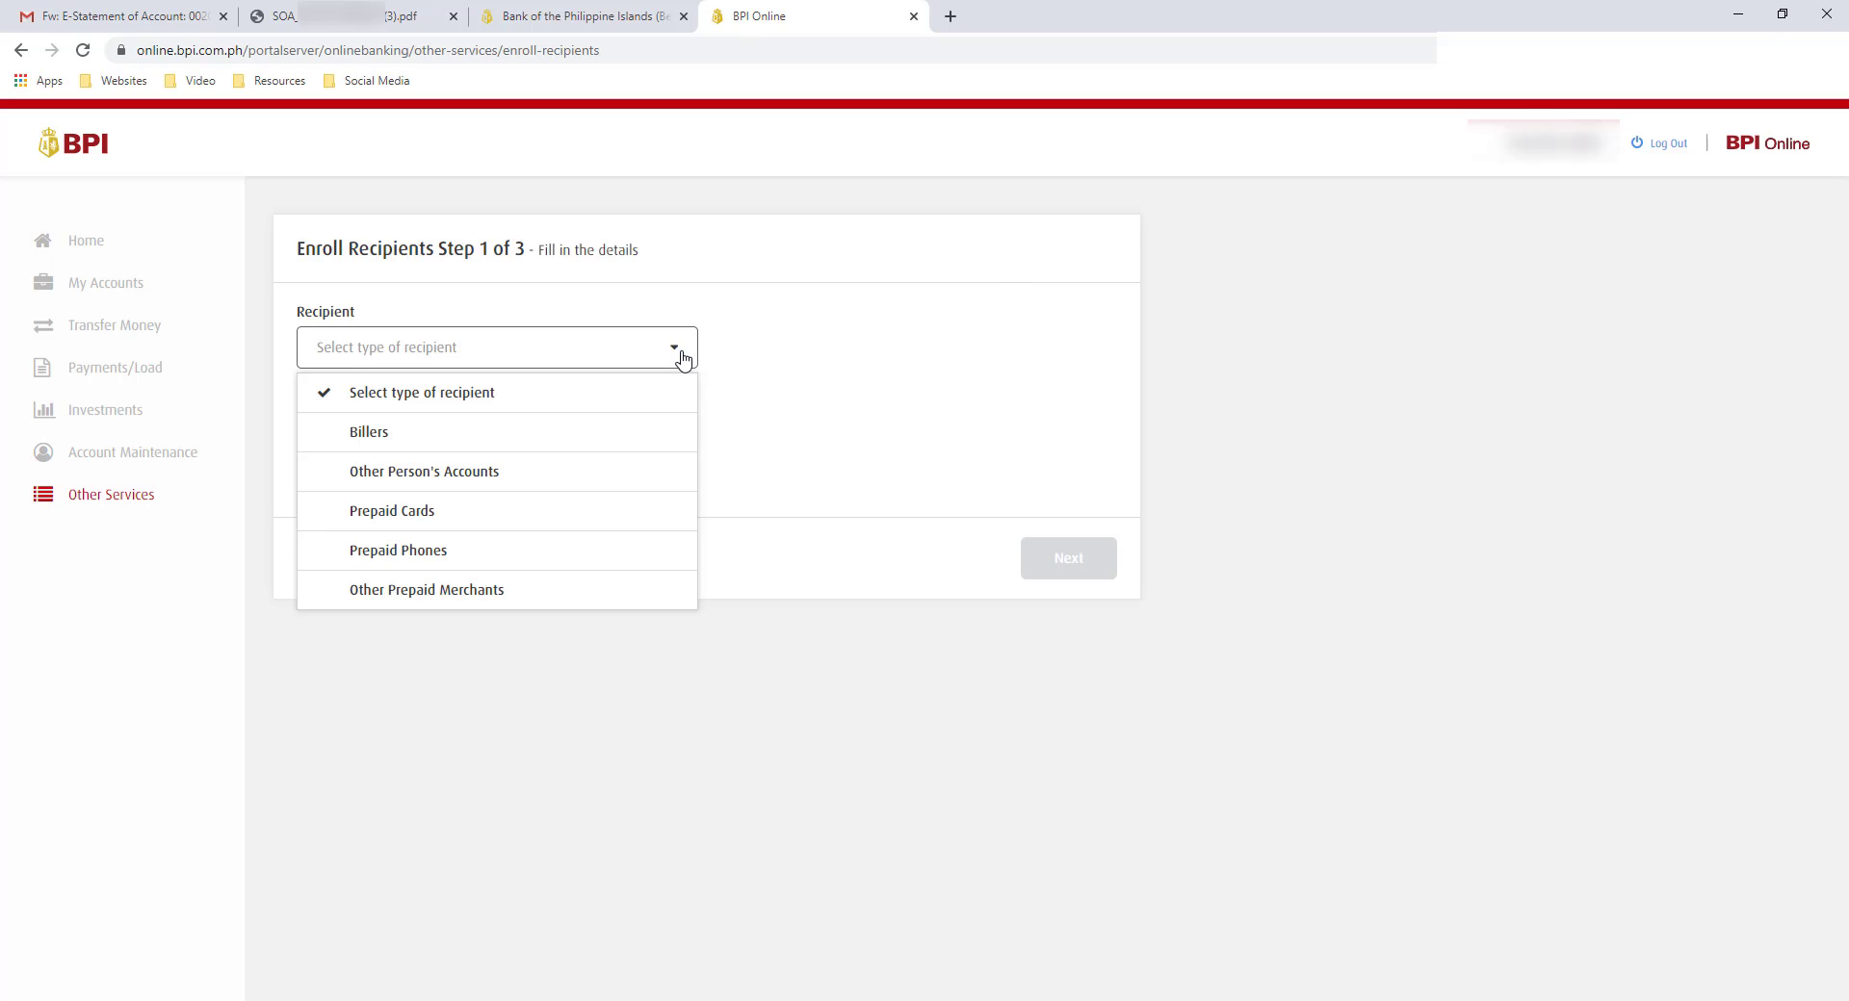
left_click(372, 441)
left_click(377, 437)
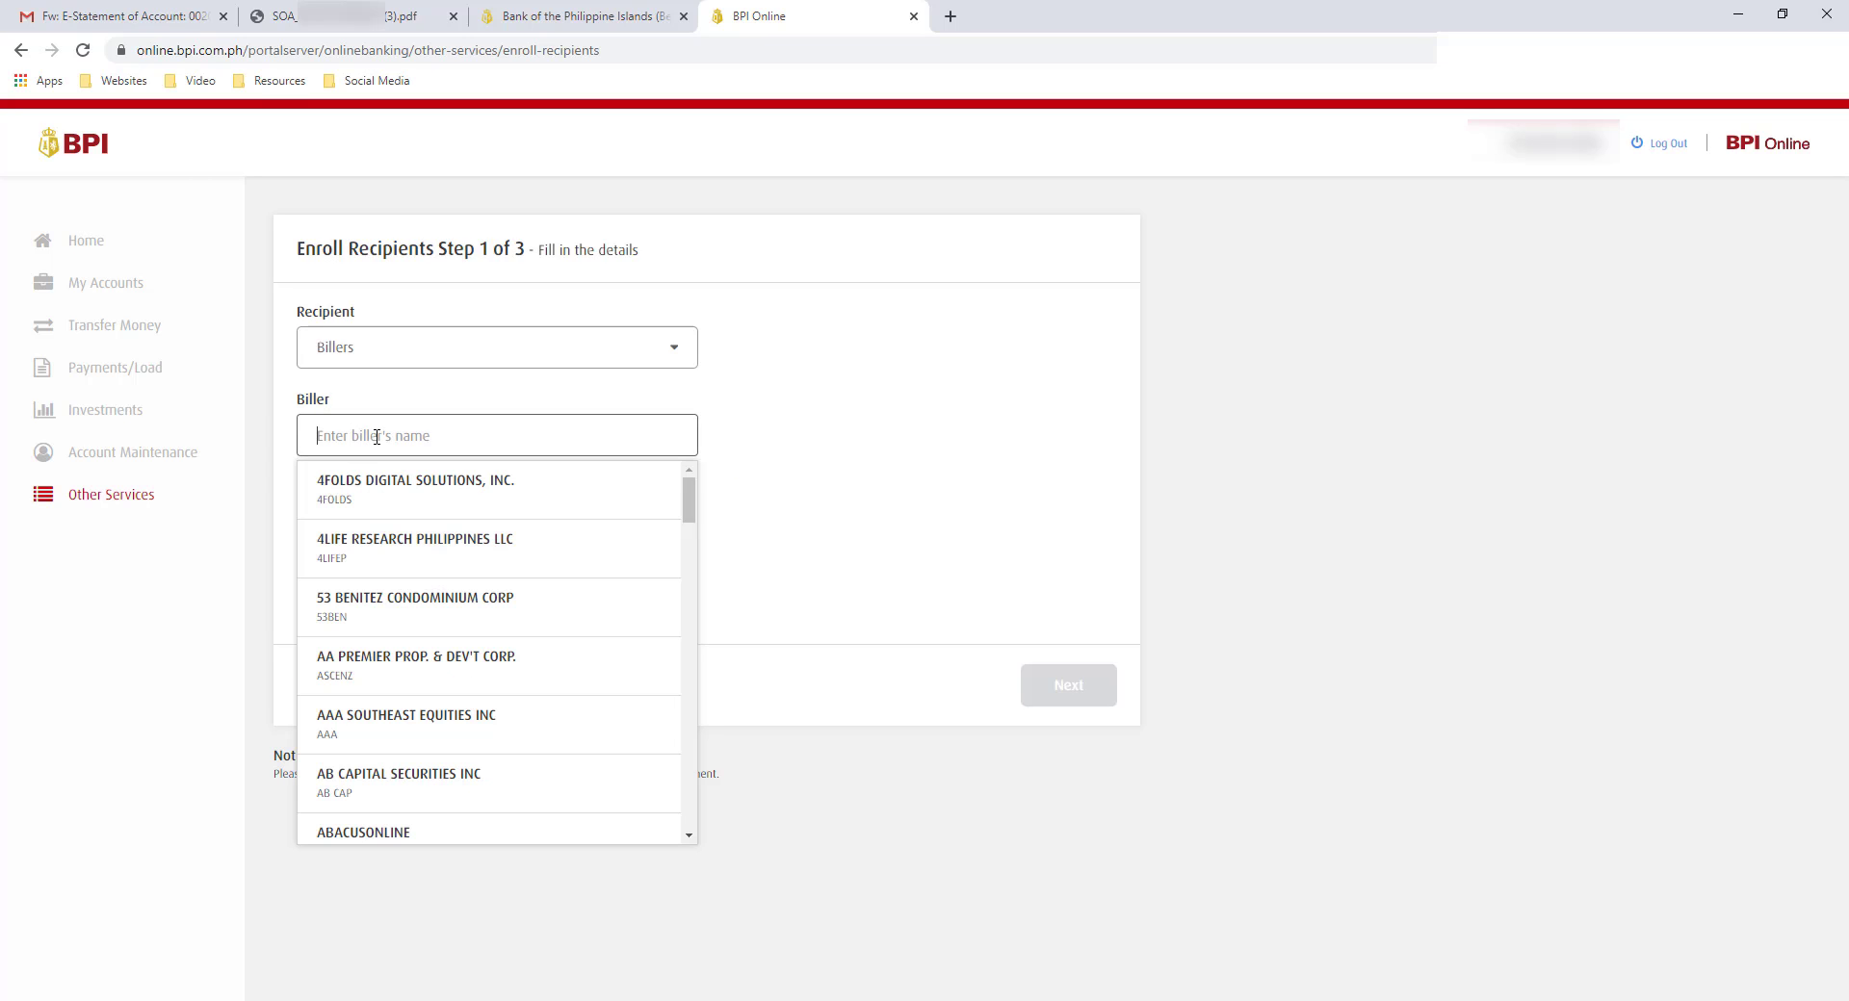
type("CONVE")
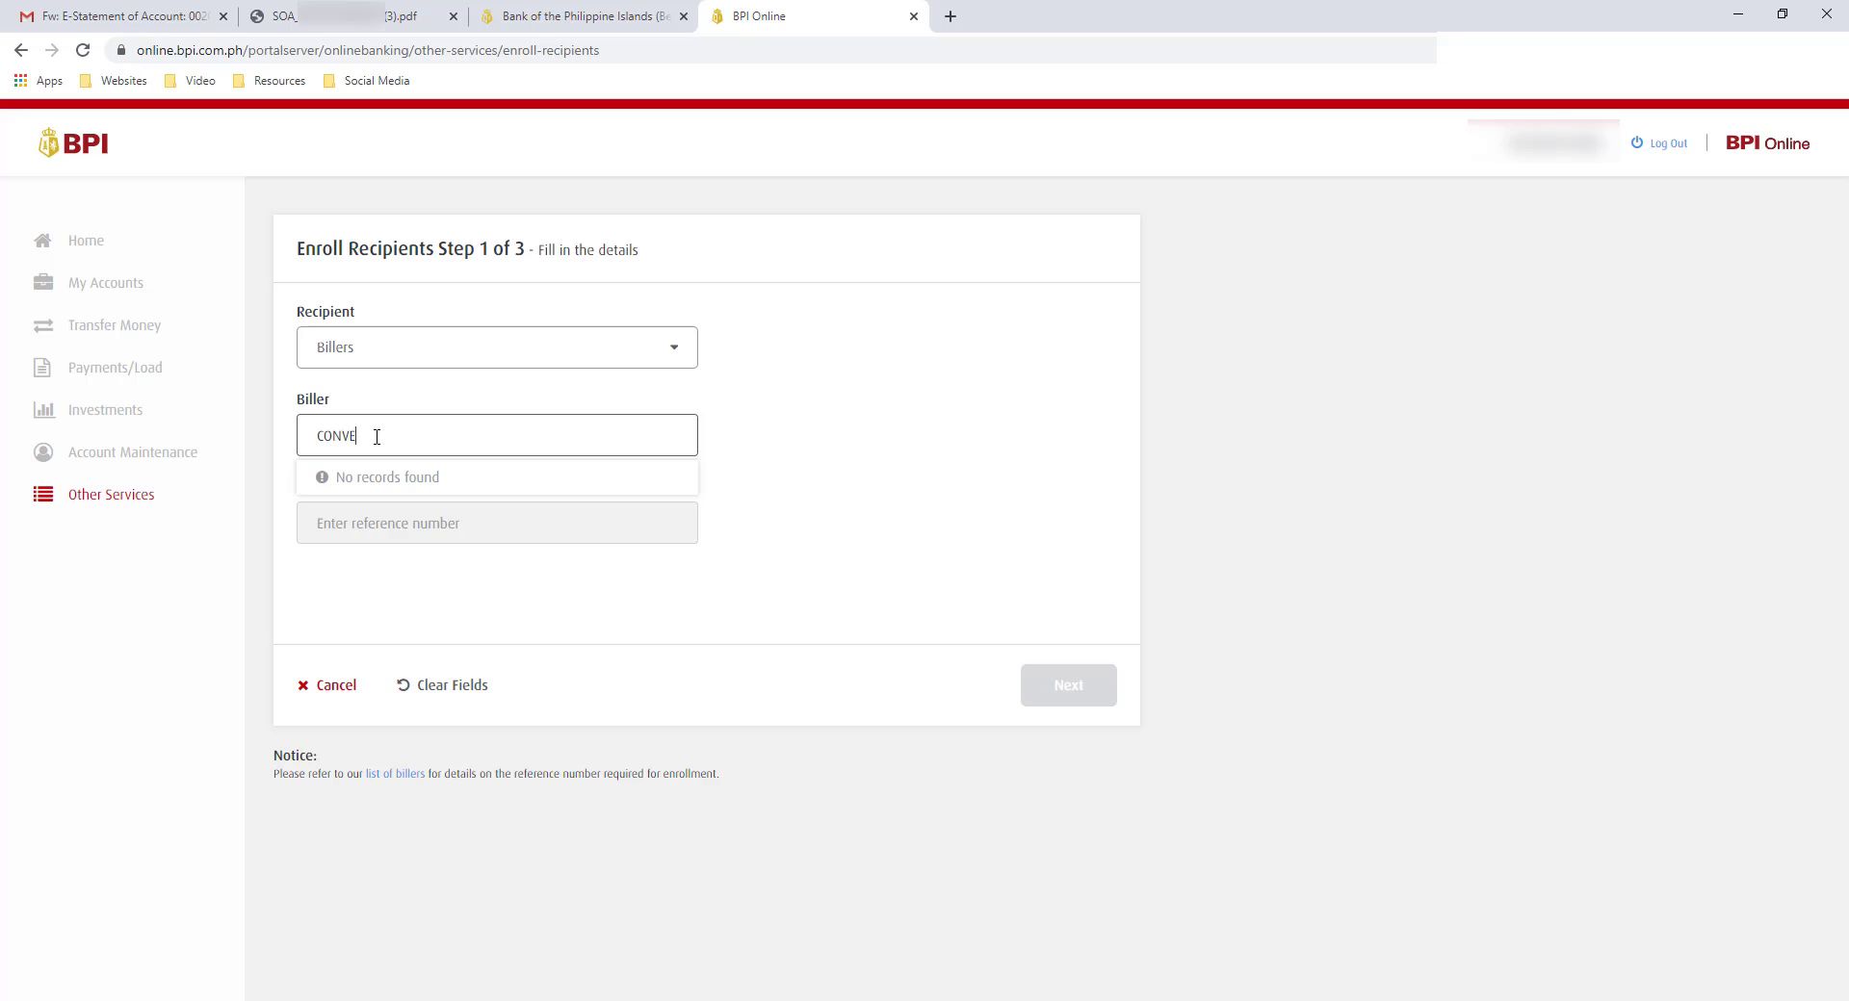
key("BackSpace")
key("BackSpace")
key("BackSpace")
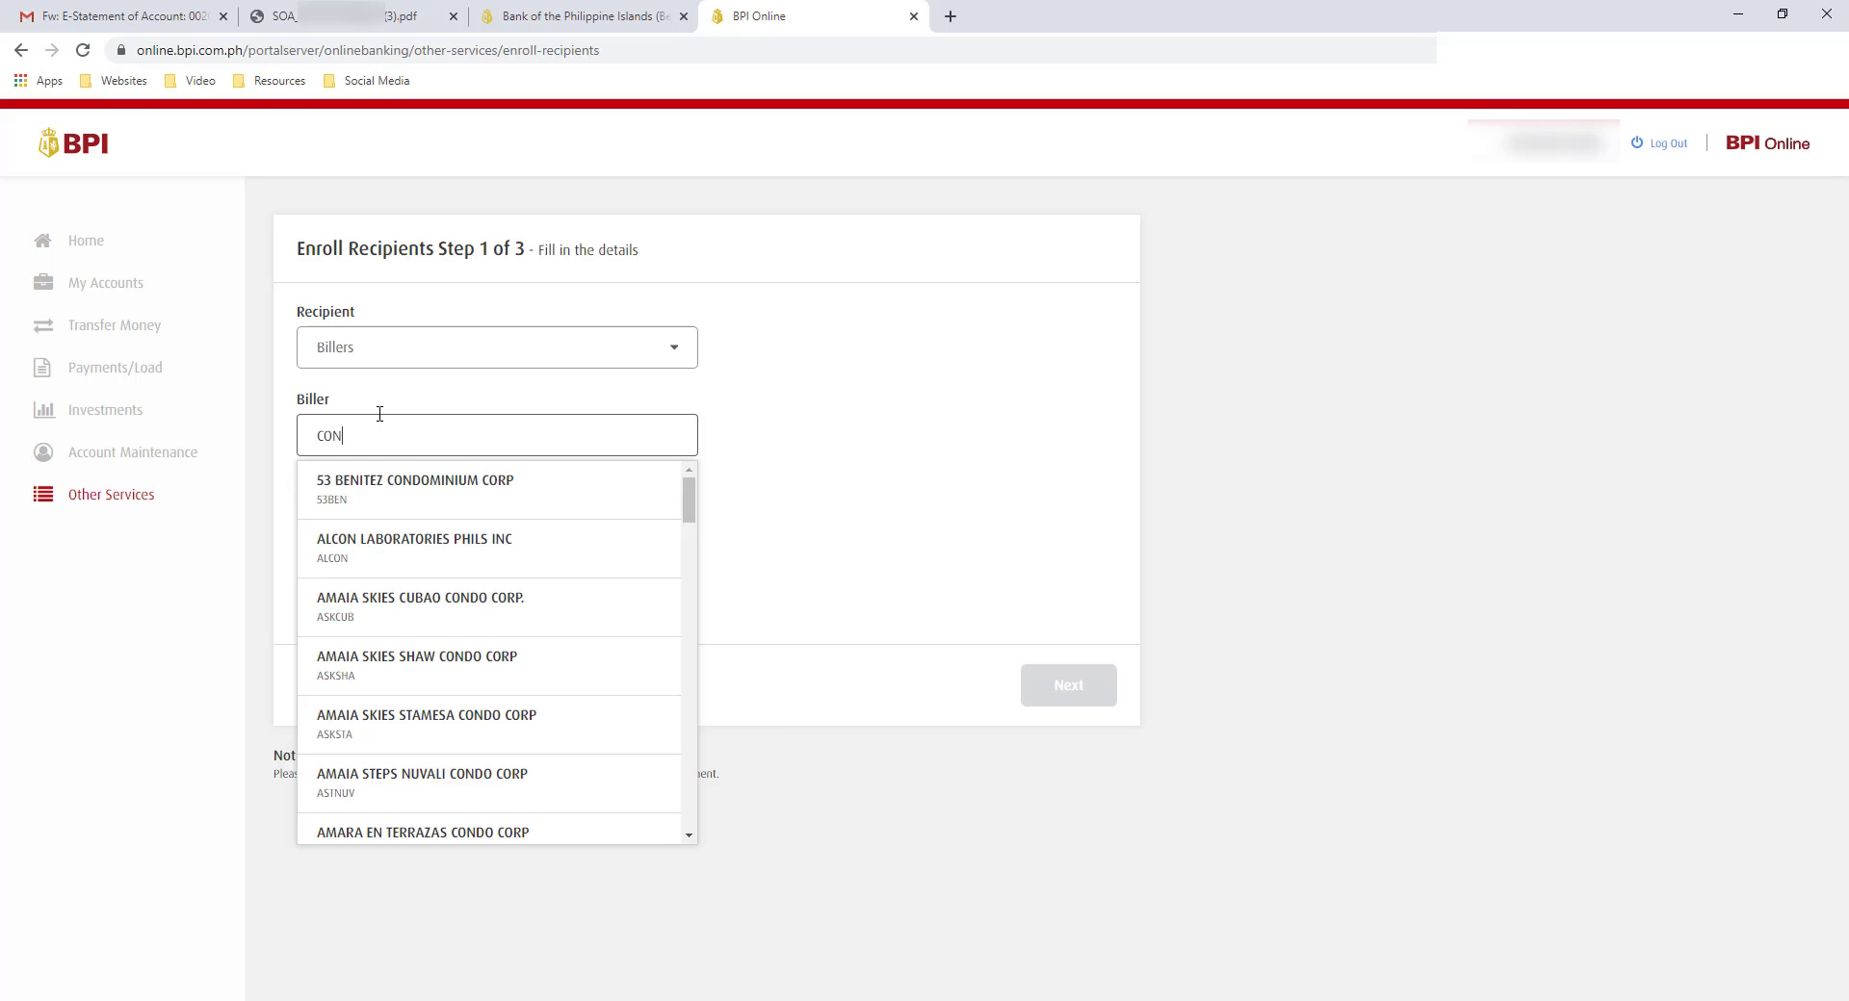
type("MCL")
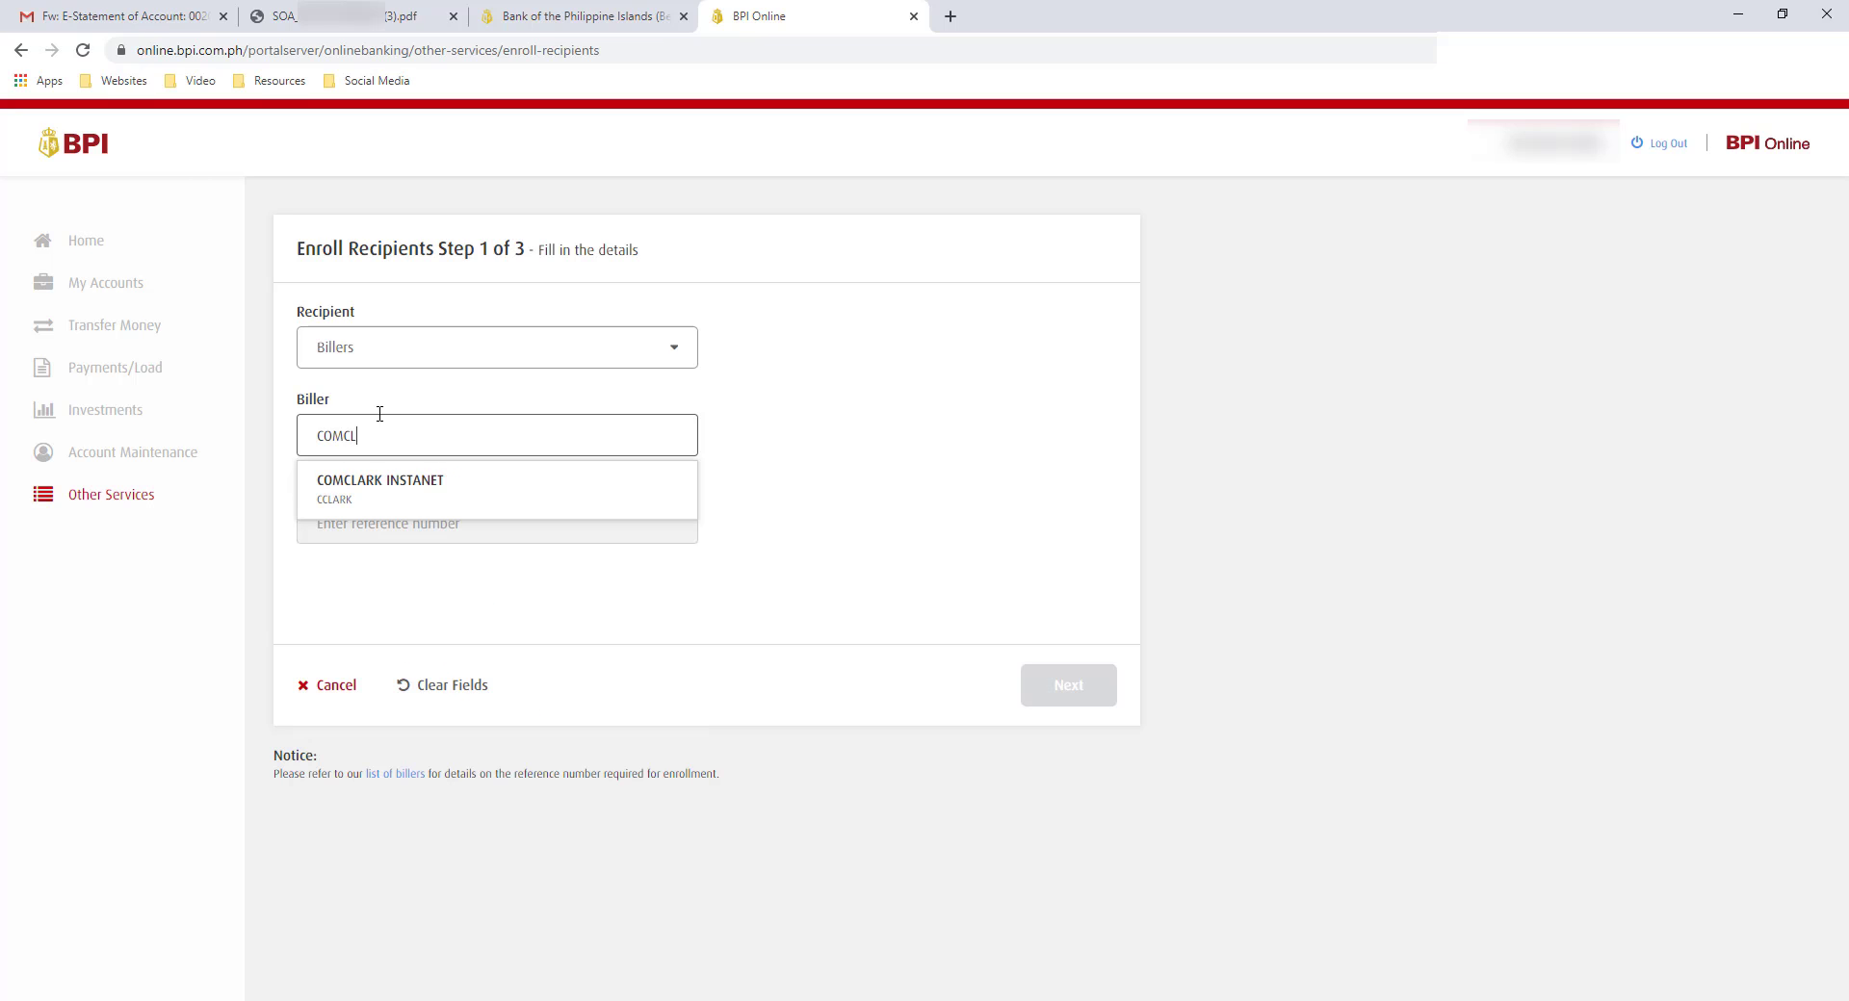
left_click(394, 503)
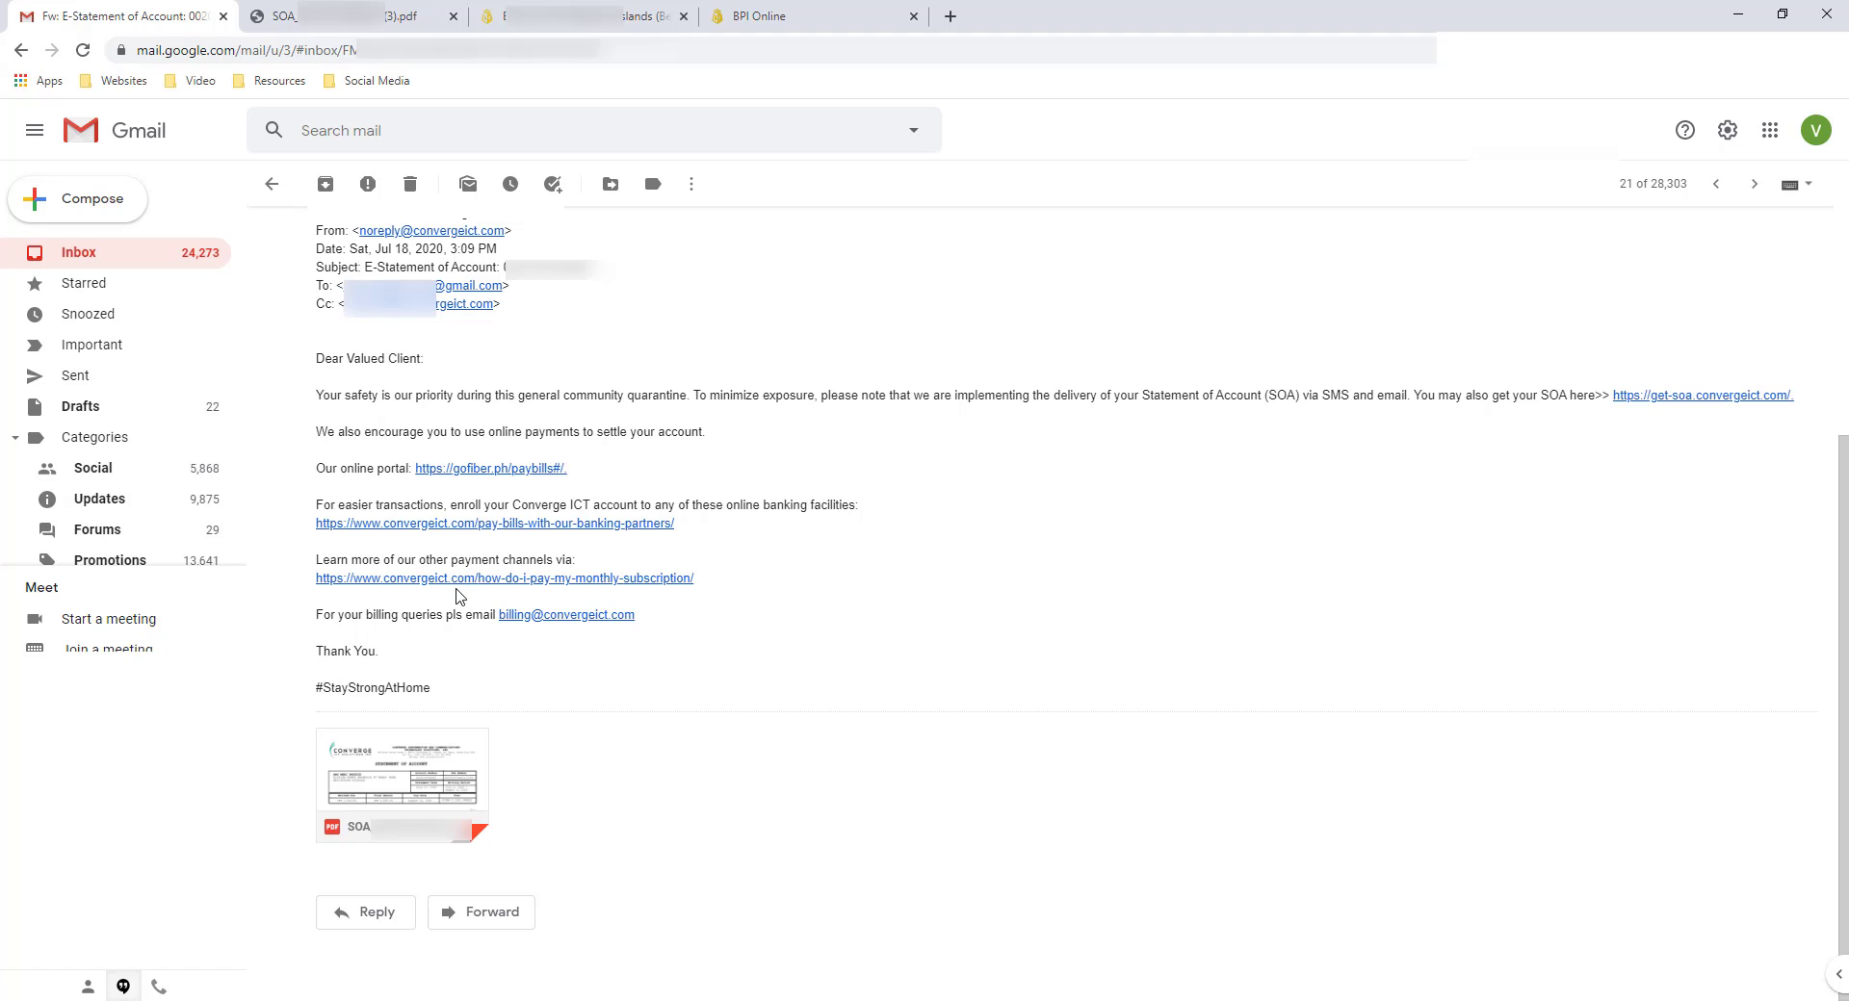
Open Converge's payment-channels article and scroll to the Comclark / ConvergeICT BPI merchant name
left_click(451, 579)
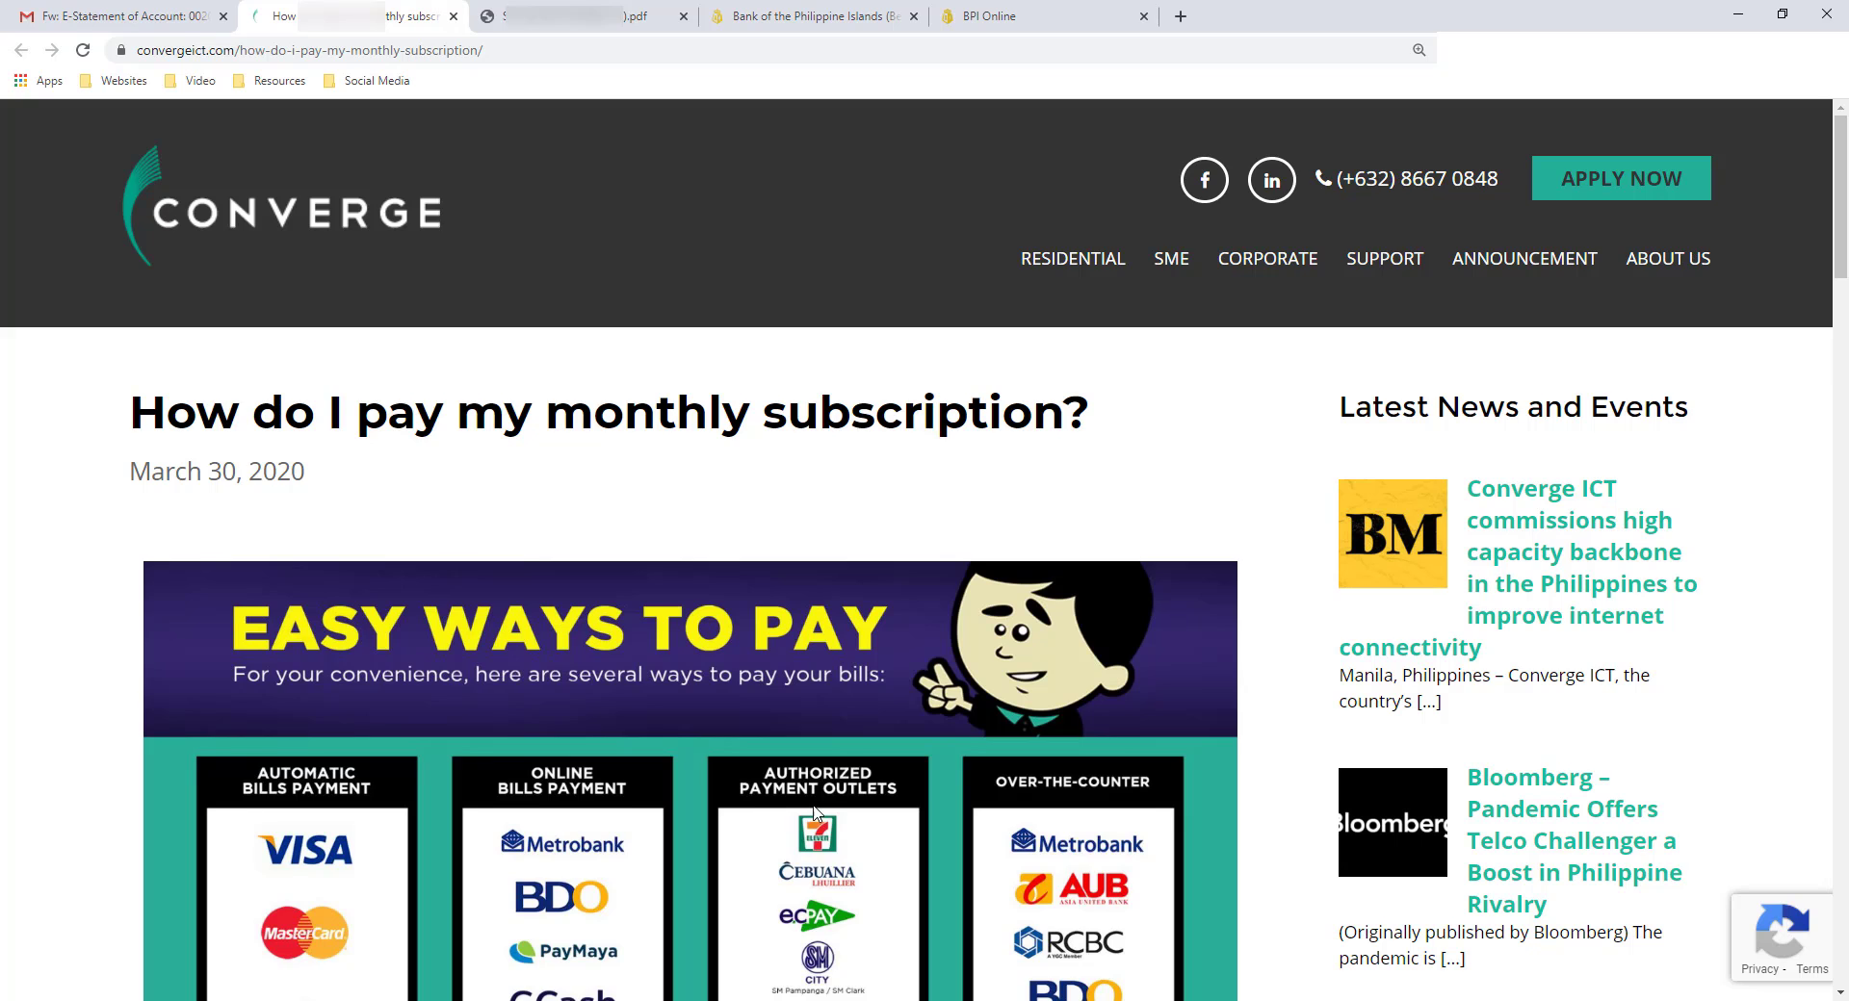
scroll(813, 813, "down", 3)
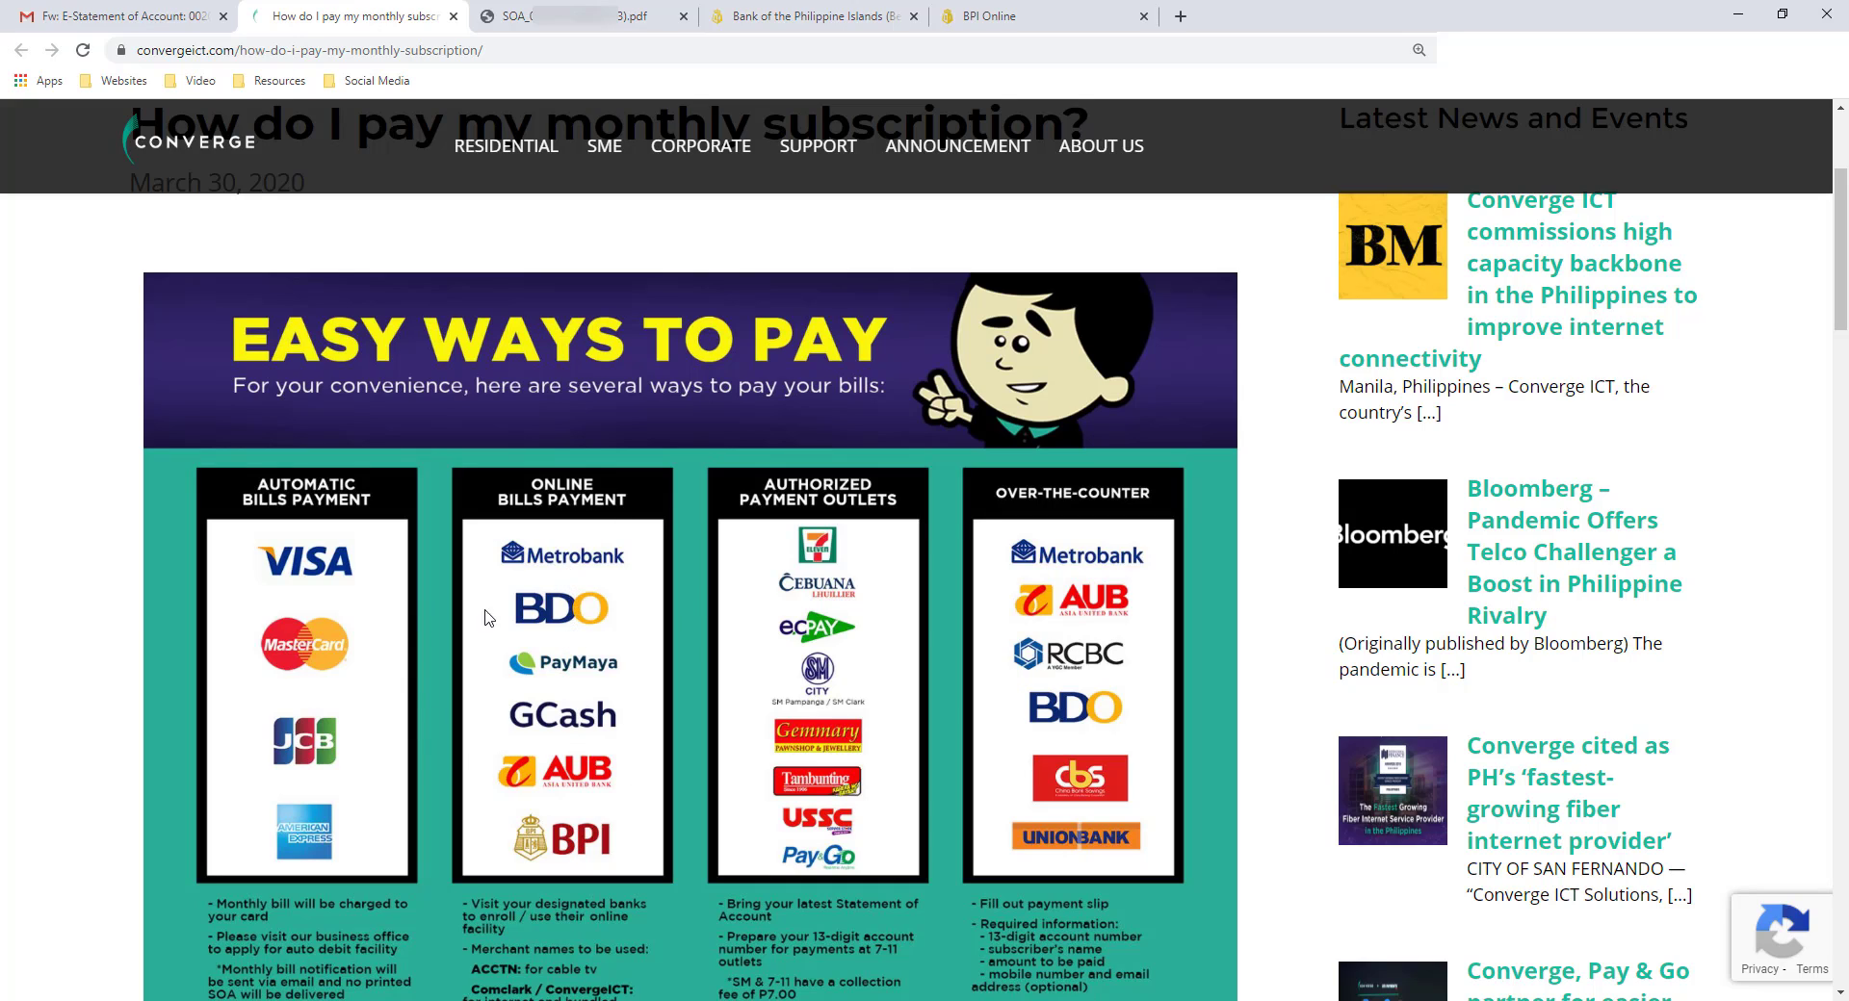
scroll(605, 734, "down", 1)
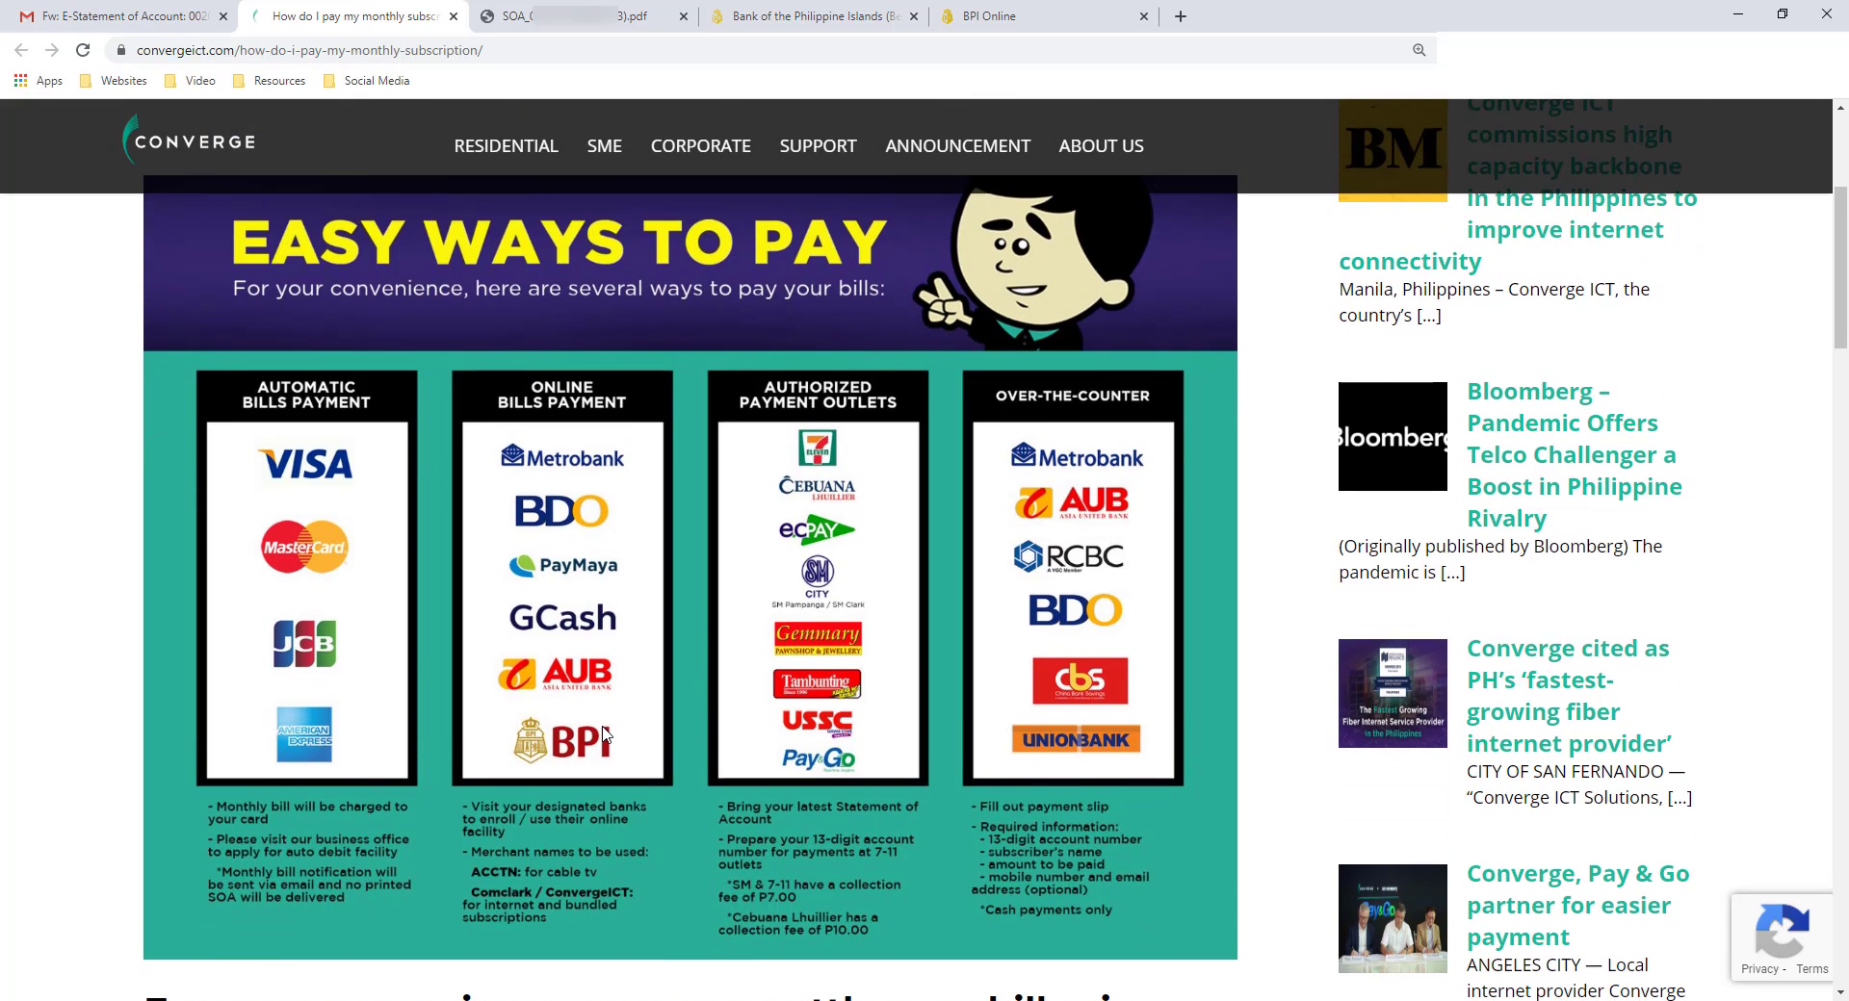
scroll(604, 736, "down", 1)
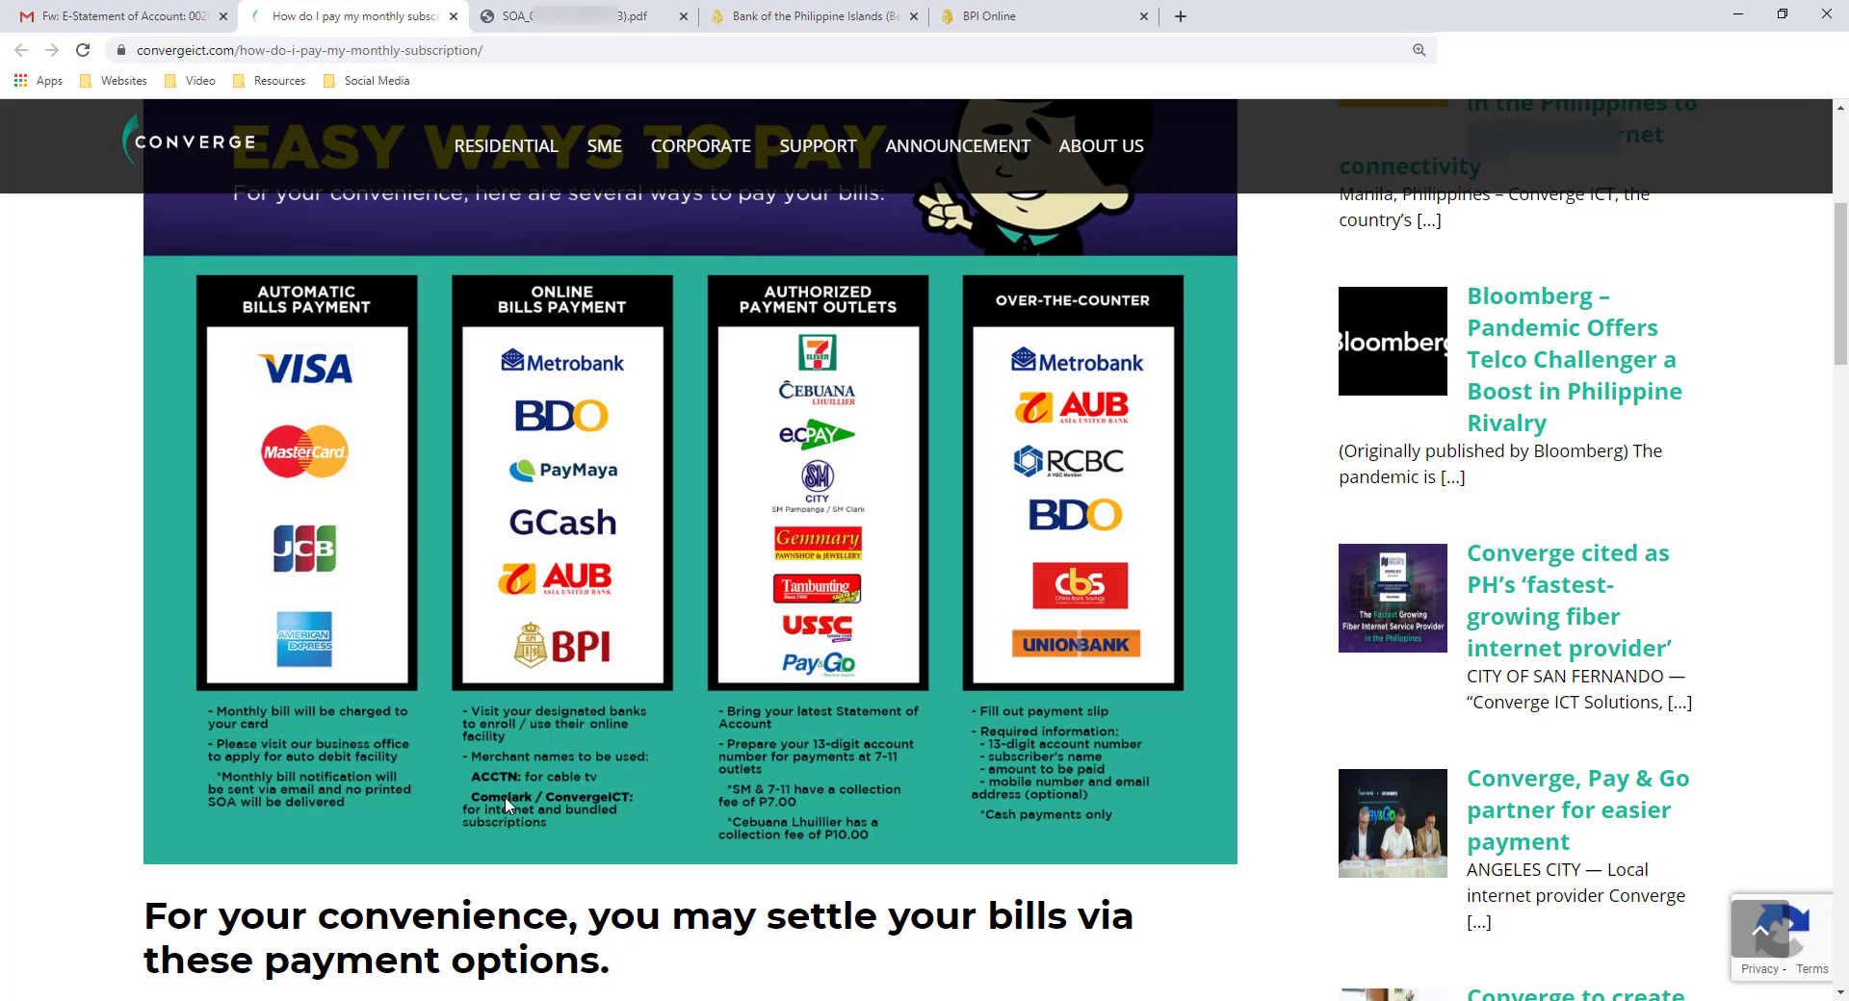
Re-search 'COMC' in BPI Online and set the biller to COMCLARK INSTANET | CCLARK
left_click(1025, 16)
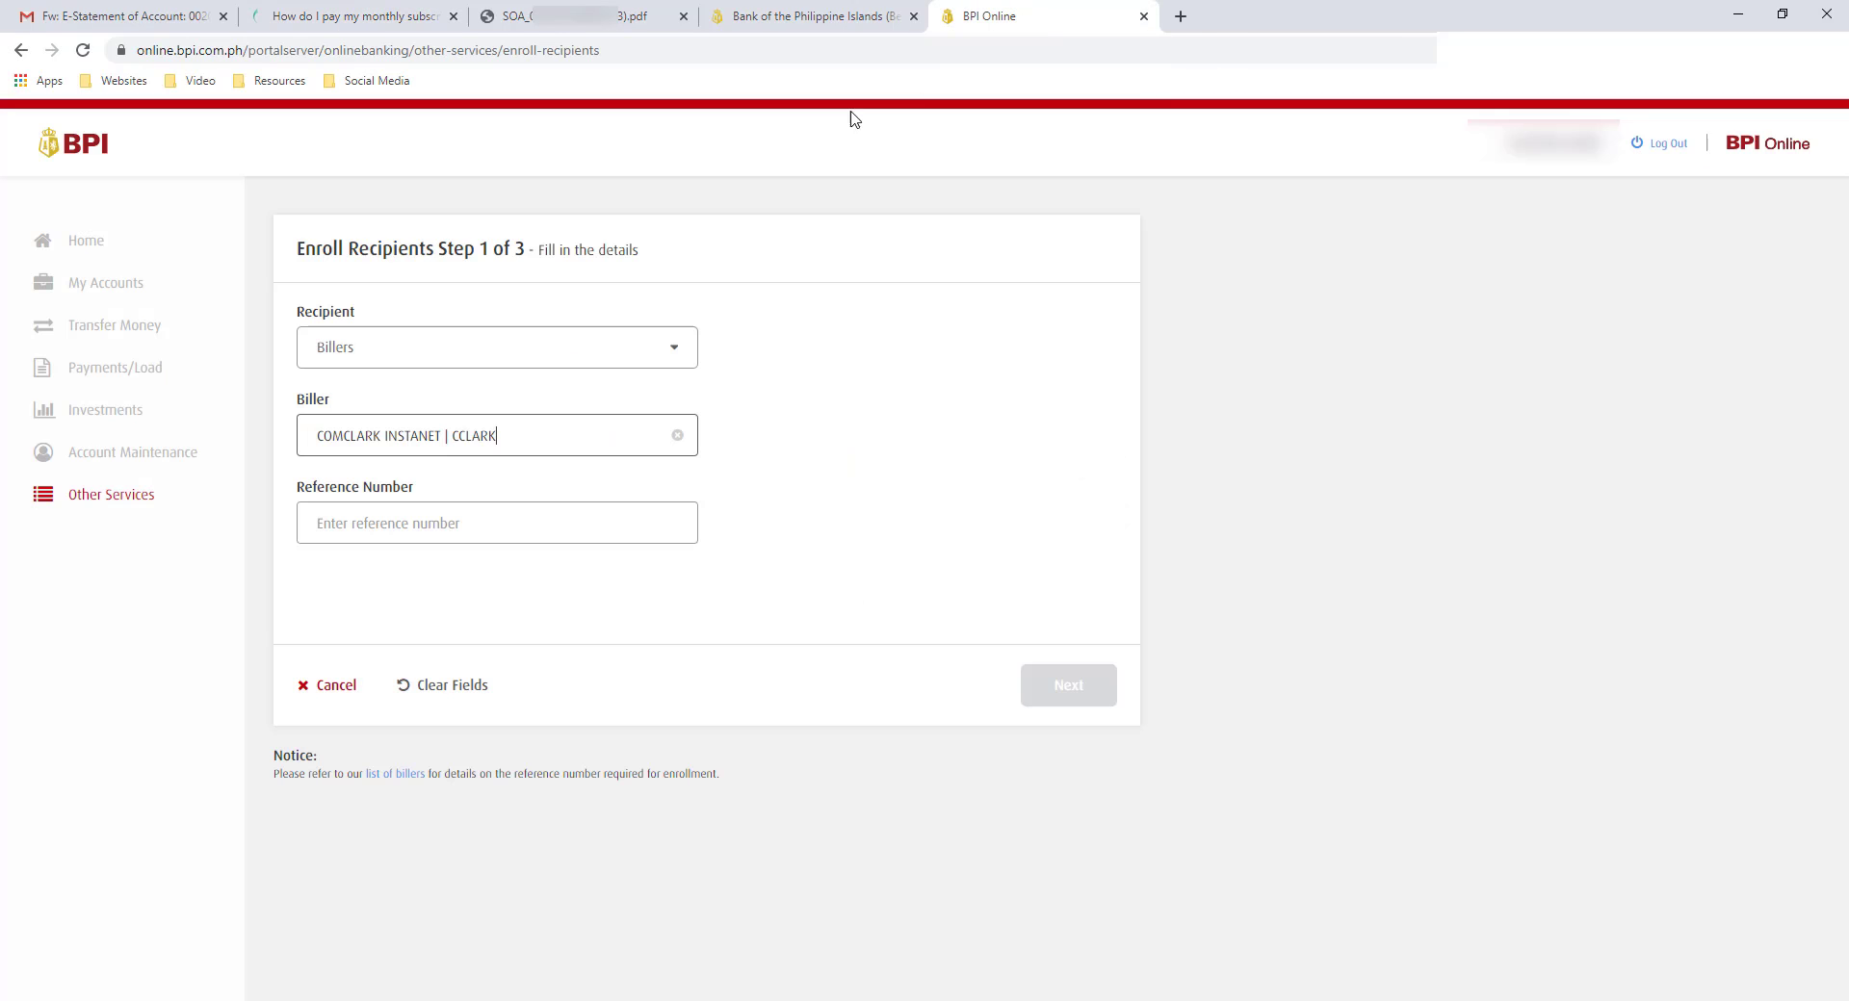
left_click(531, 438)
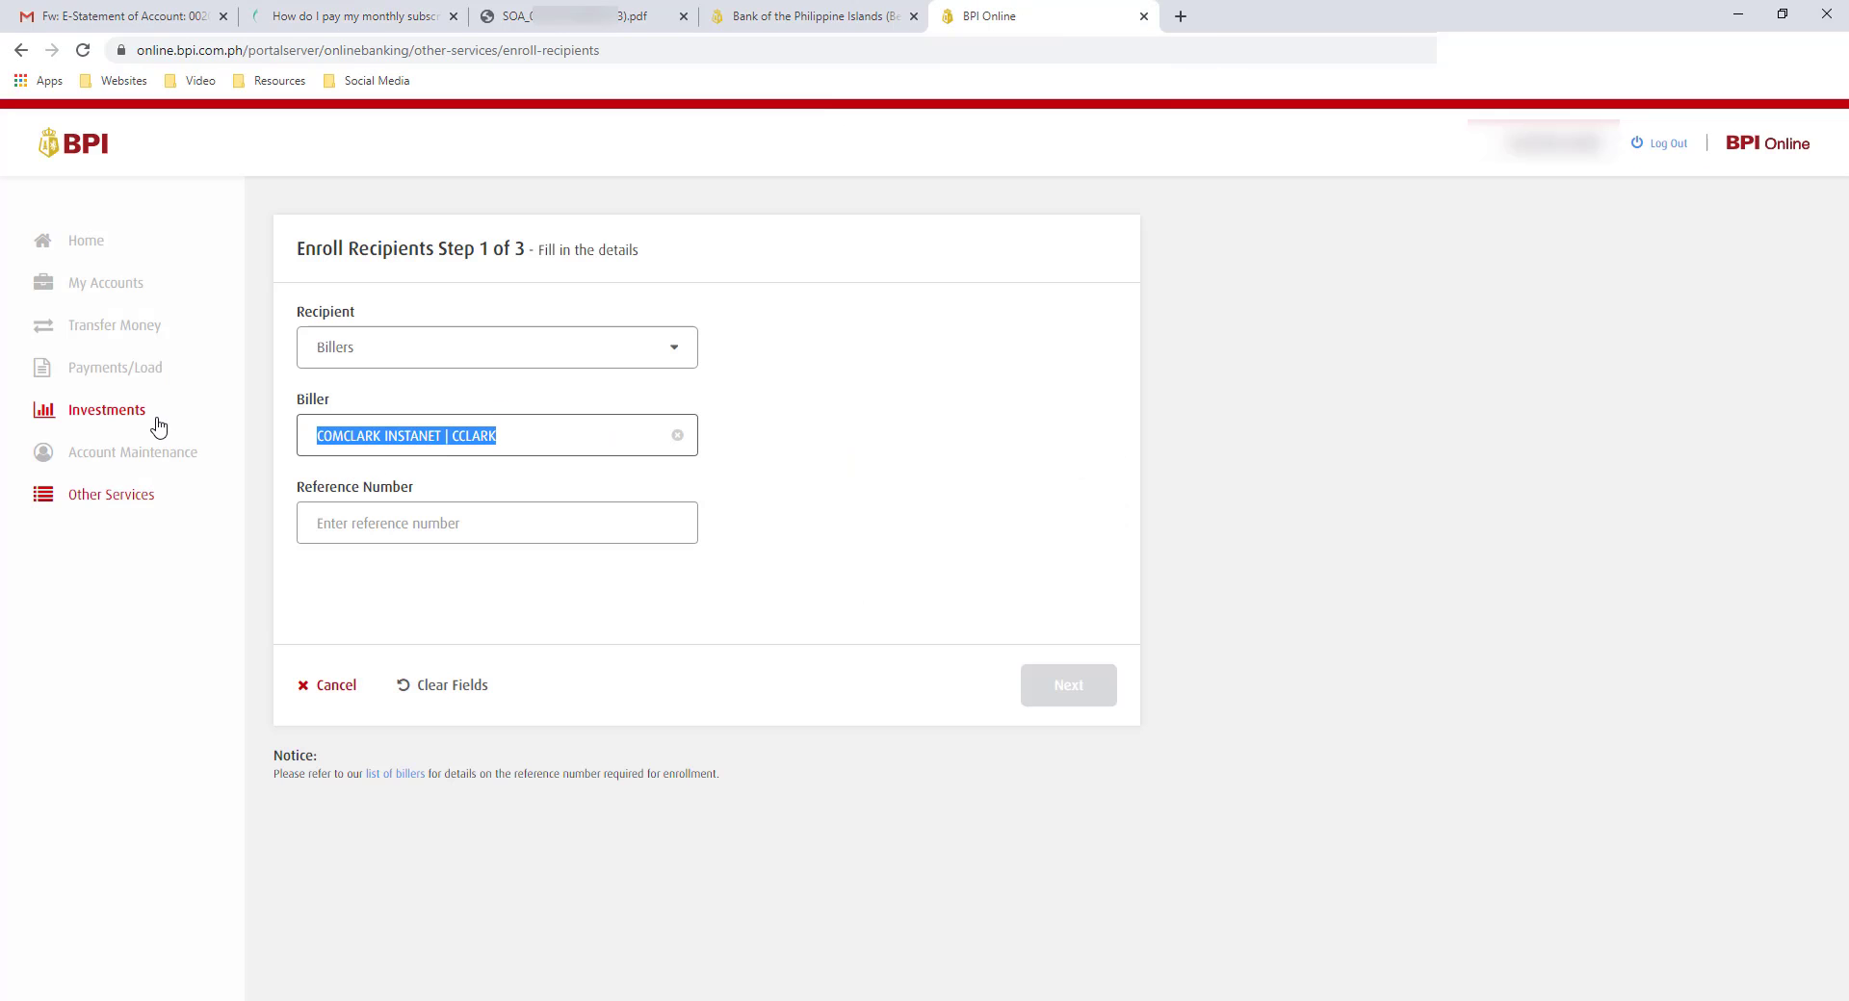
type("CONVER")
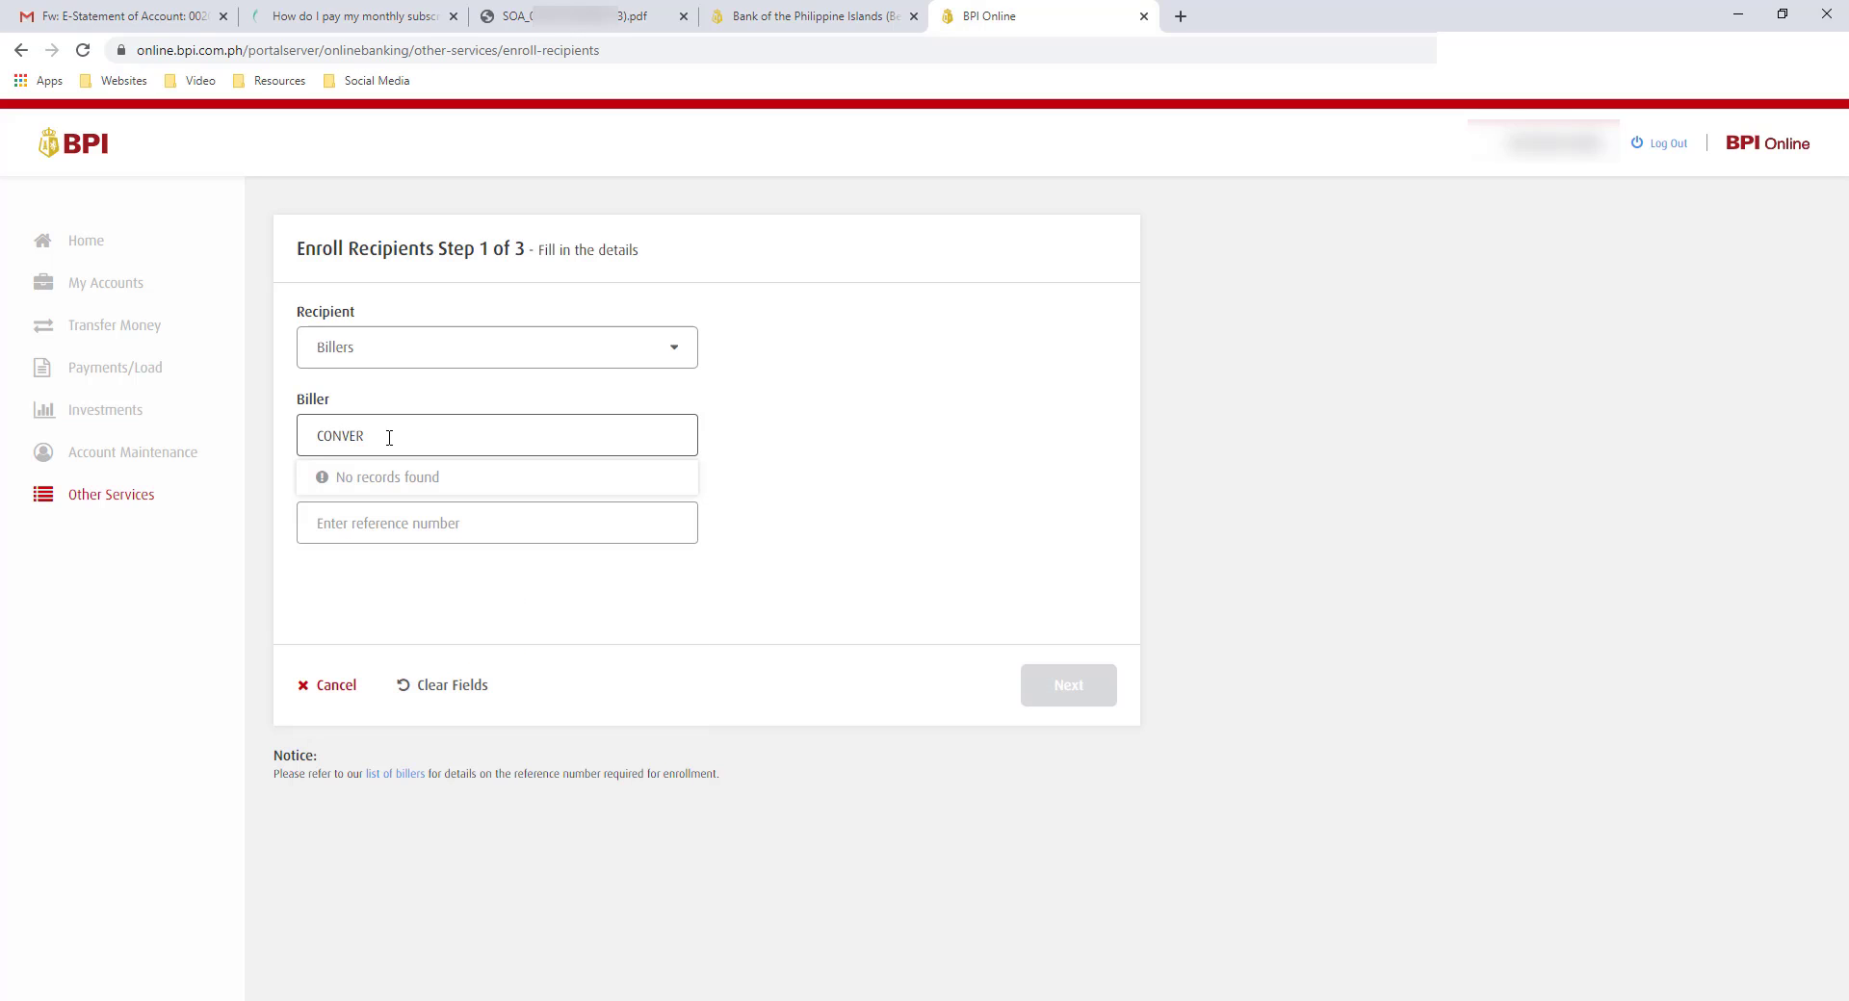
left_click_drag(388, 438, 299, 436)
type("COM")
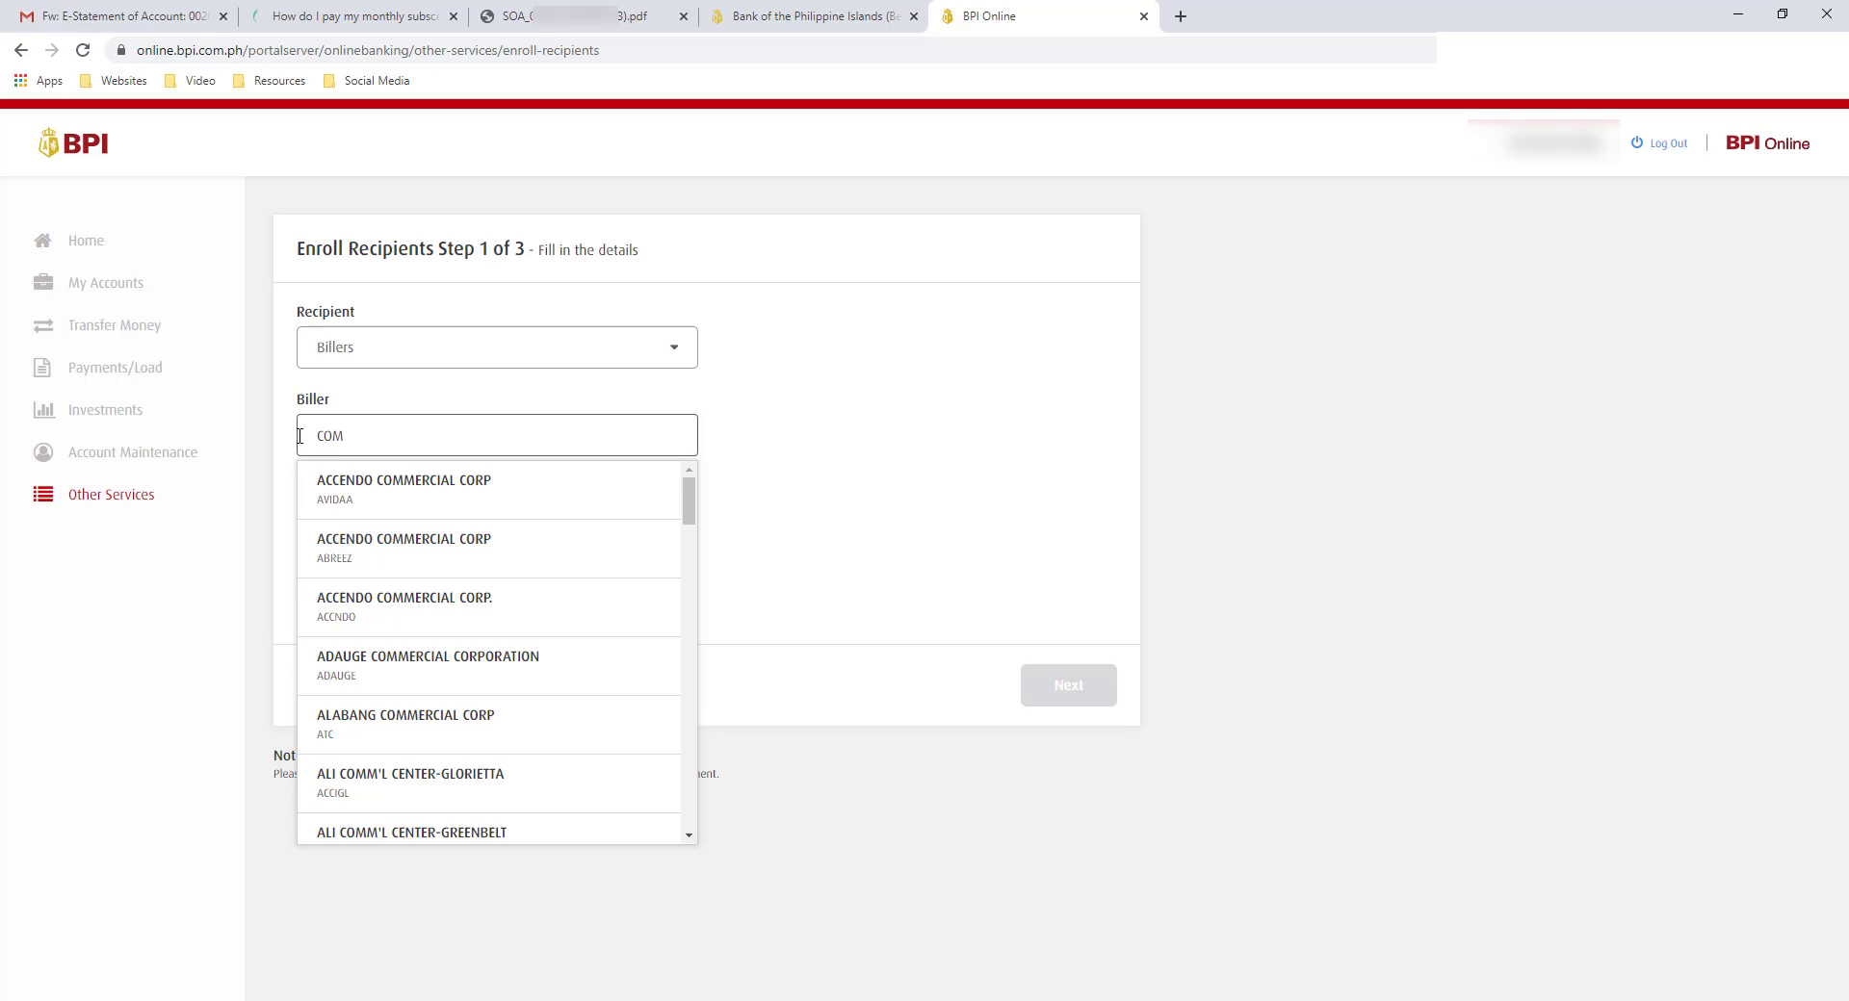
type("CL")
left_click(359, 496)
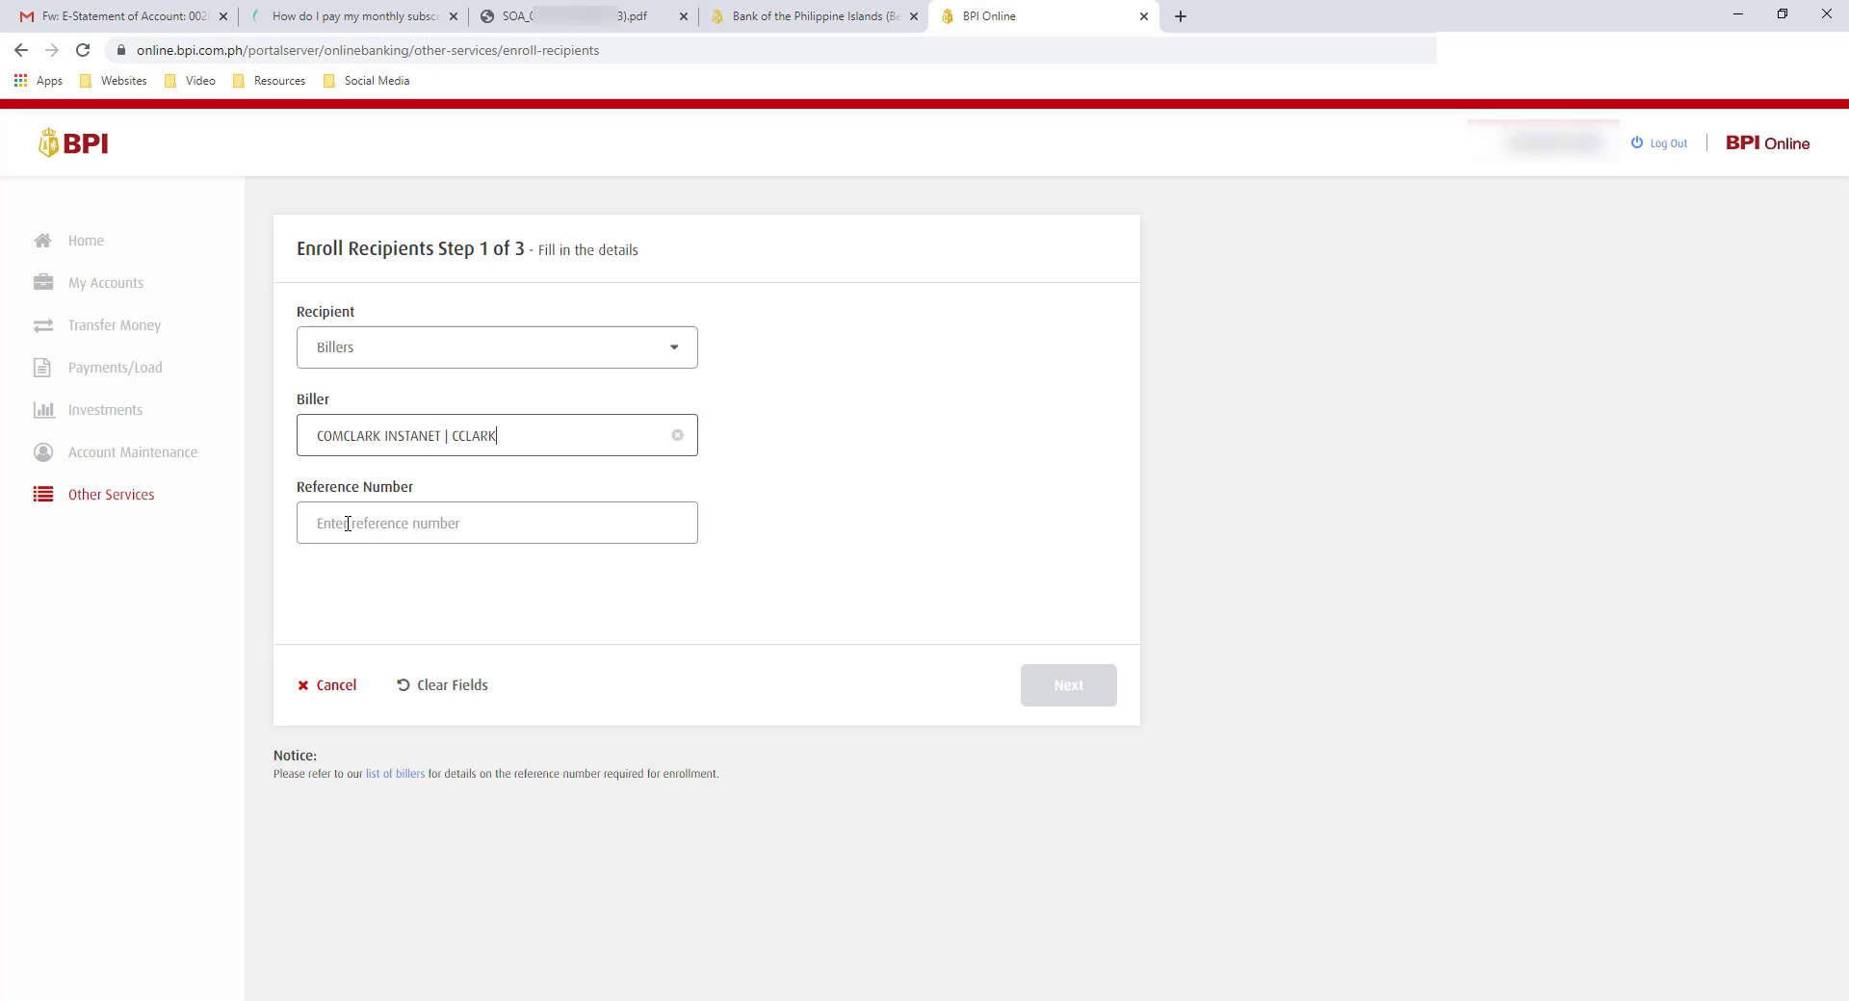
left_click(578, 15)
Copy the account number from the Converge statement PDF and return to the enrollment form
left_click(1040, 16)
left_click(549, 27)
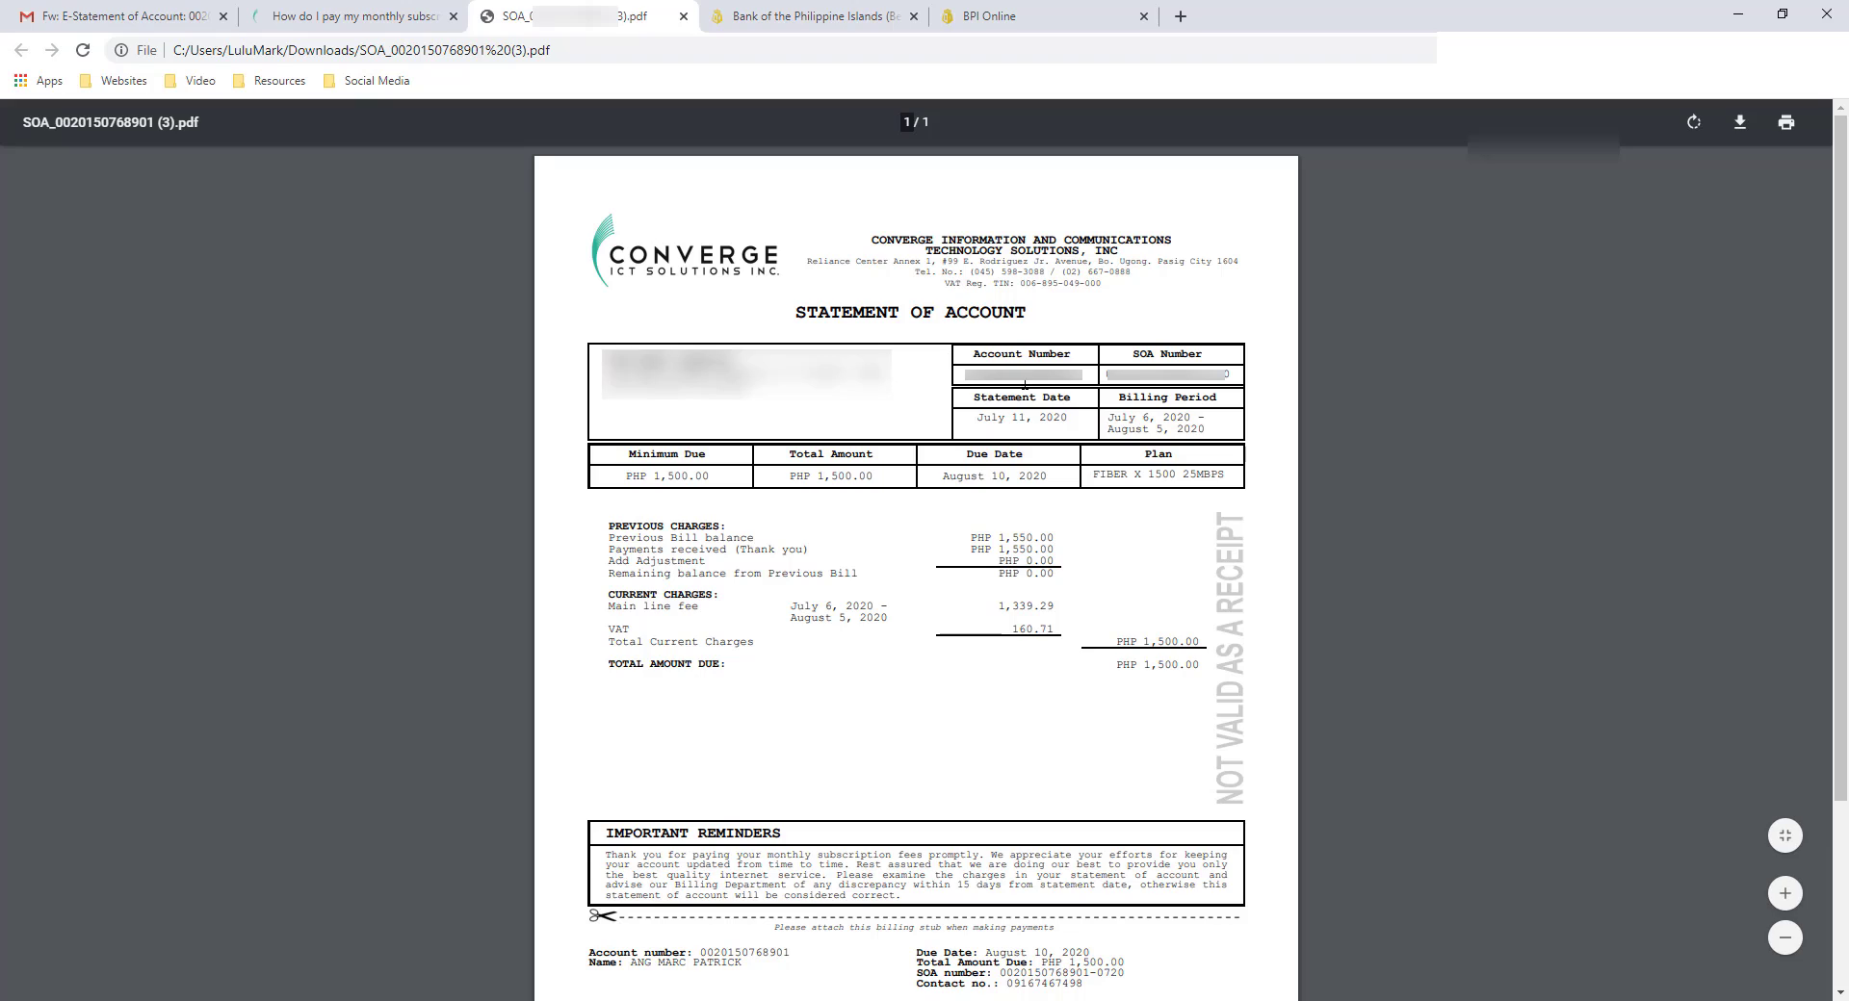
left_click_drag(974, 355, 1058, 358)
left_click(976, 364)
right_click(1008, 374)
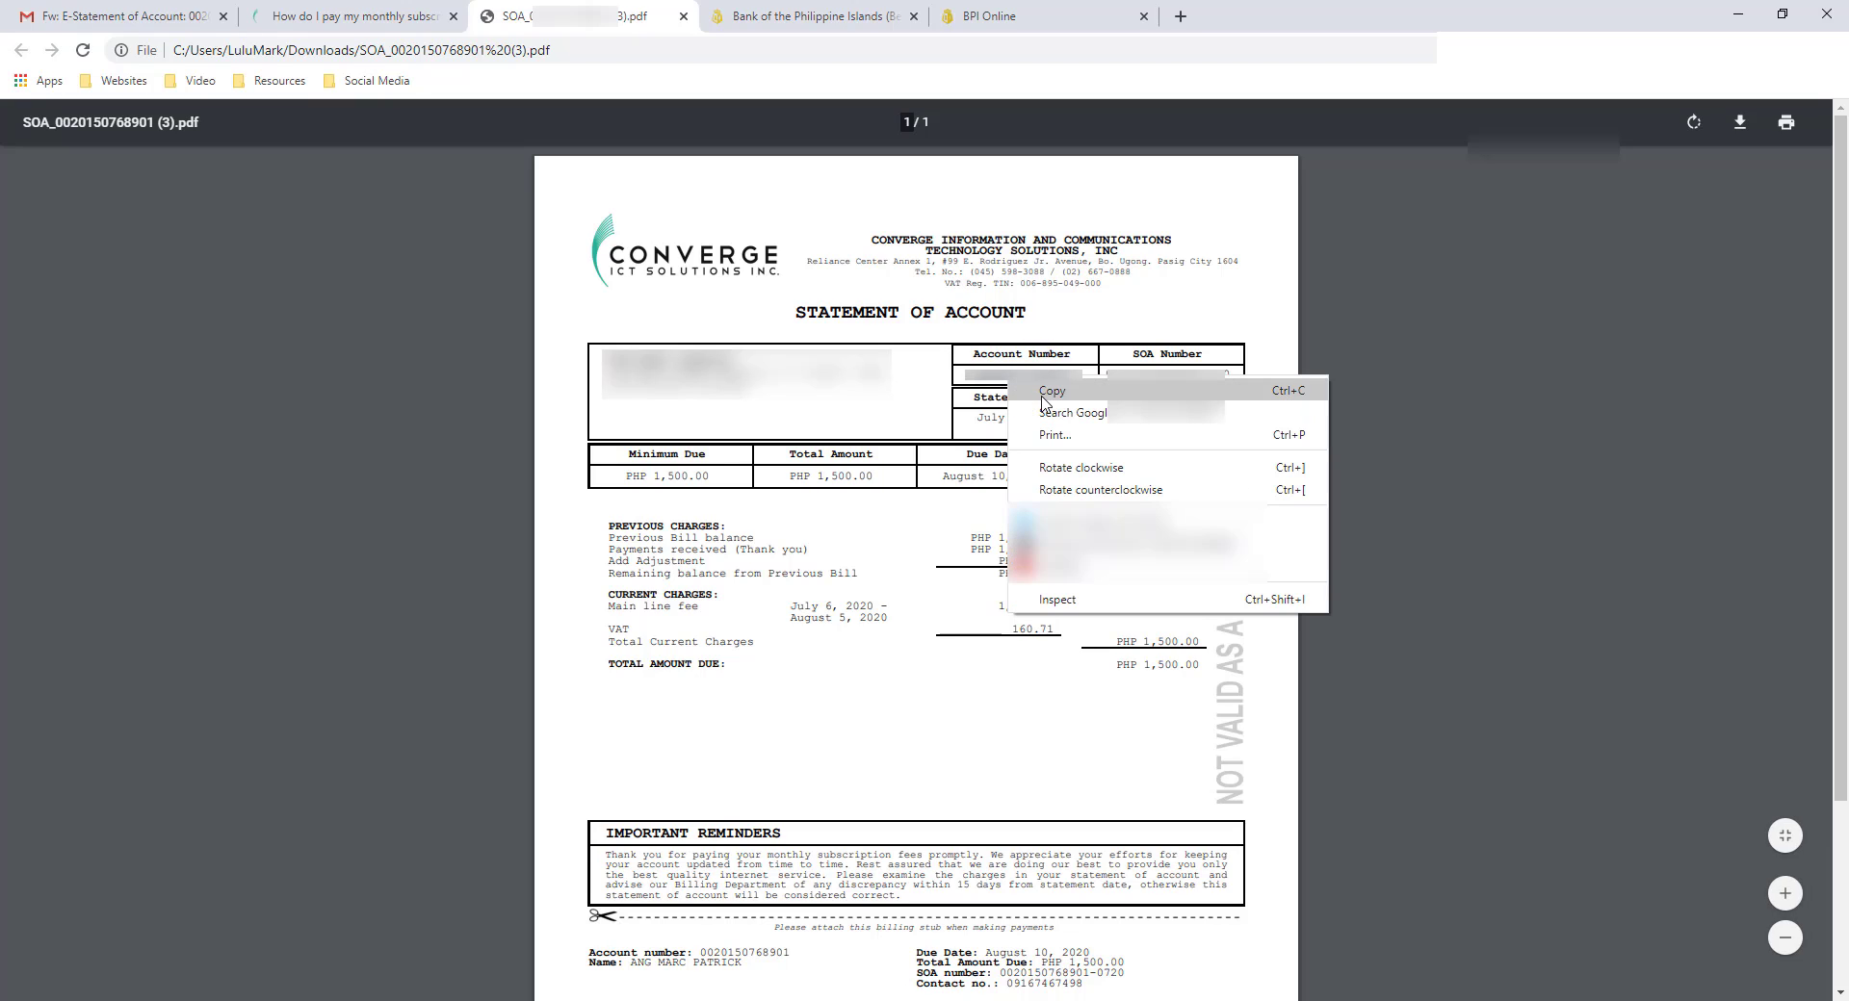
left_click(1043, 394)
left_click(1046, 19)
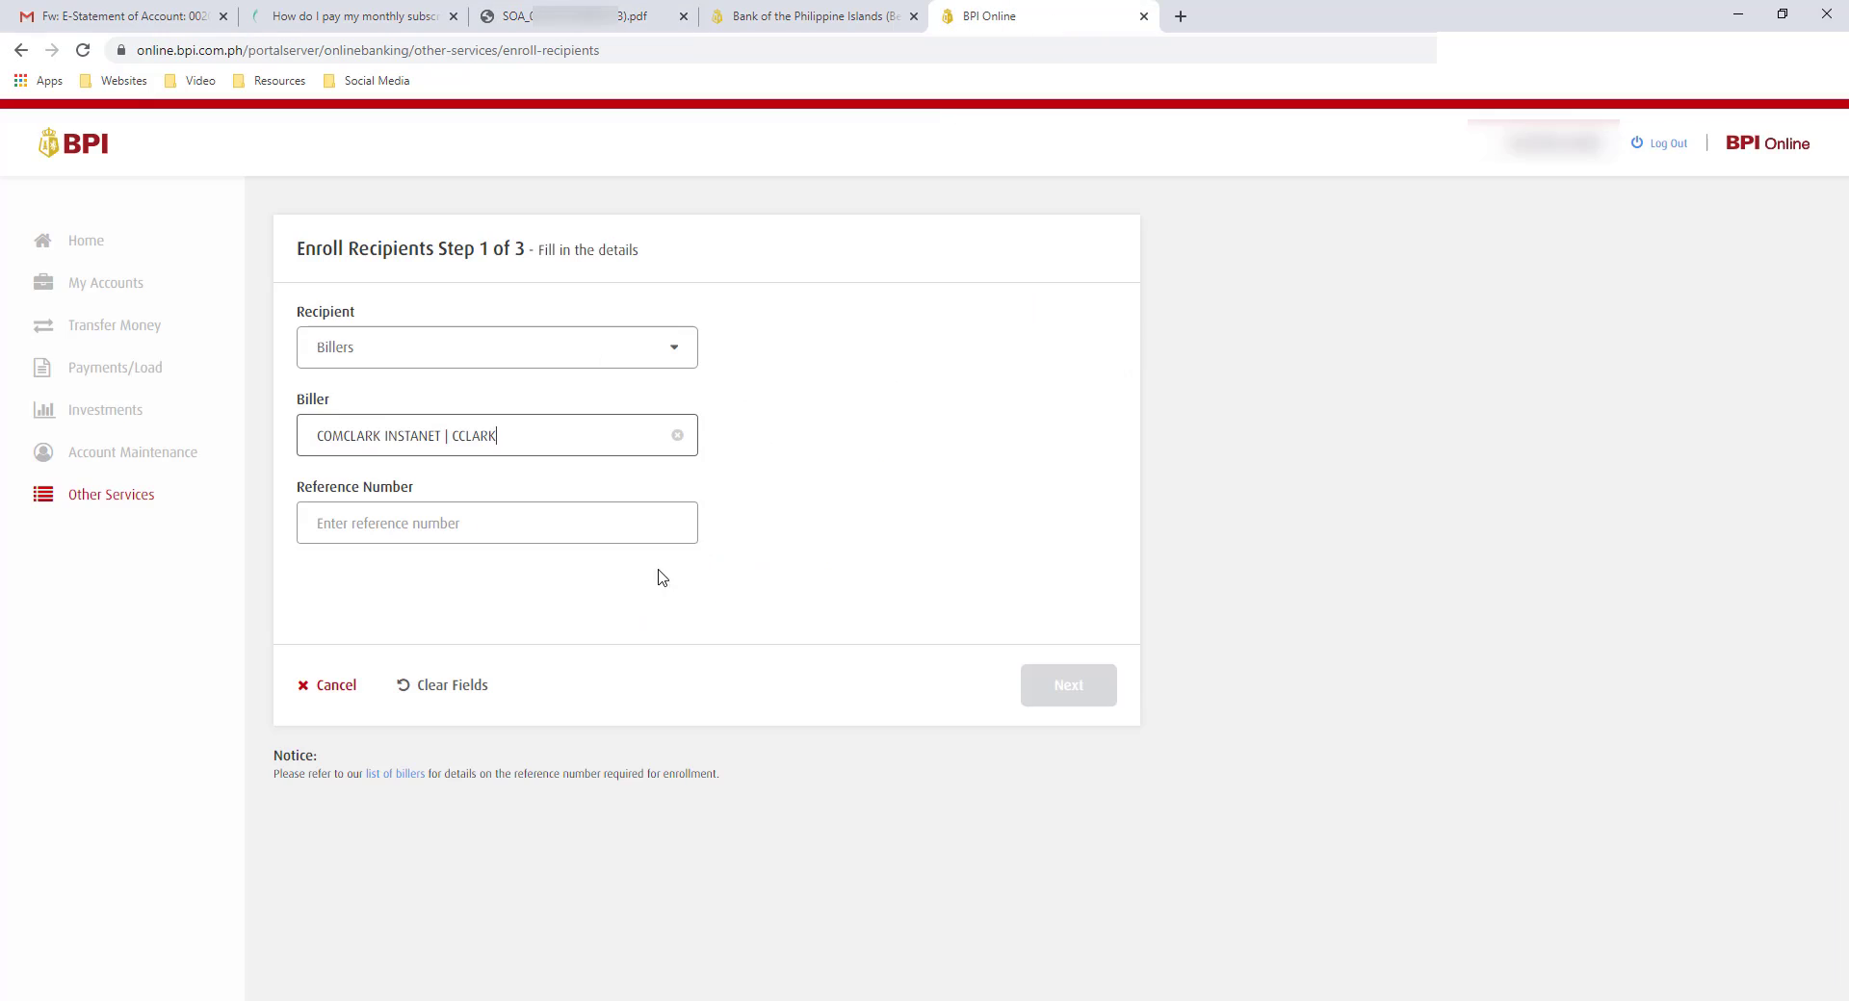
Fill the Reference Number with the copied Converge account number, clearing and re-pasting it
left_click(522, 513)
key("ctrl+v")
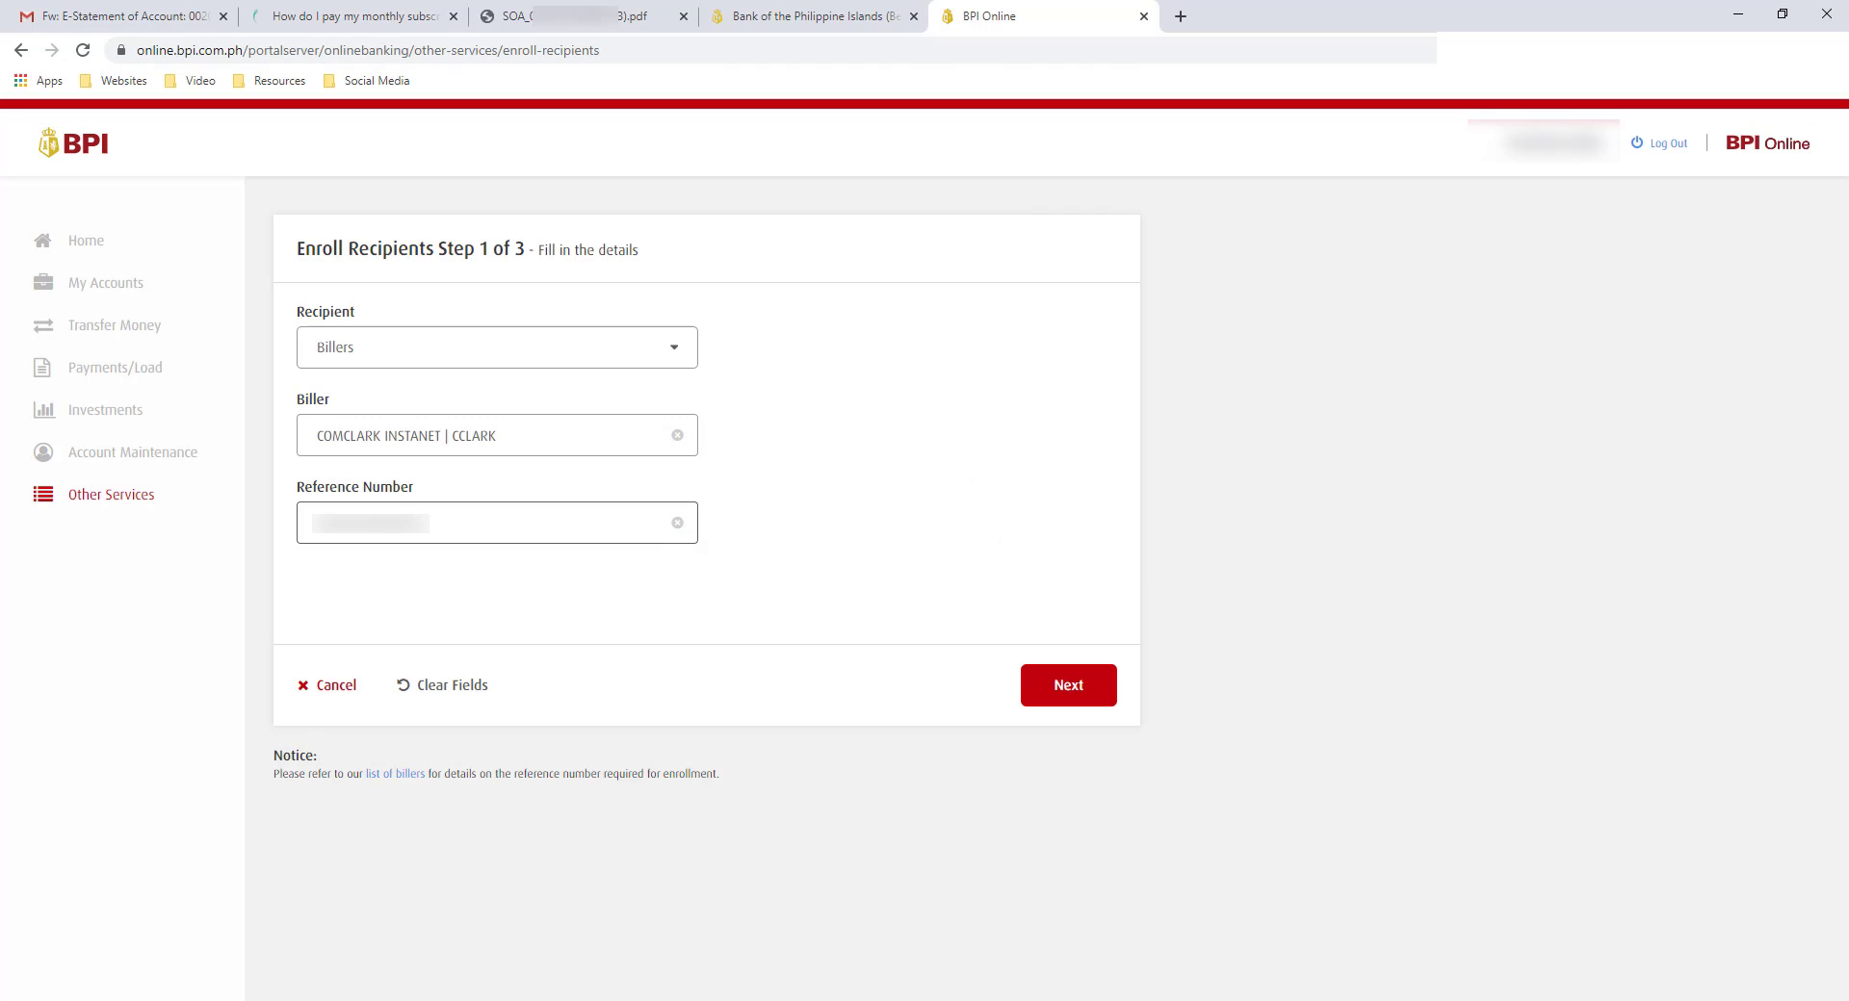
left_click_drag(433, 522, 282, 525)
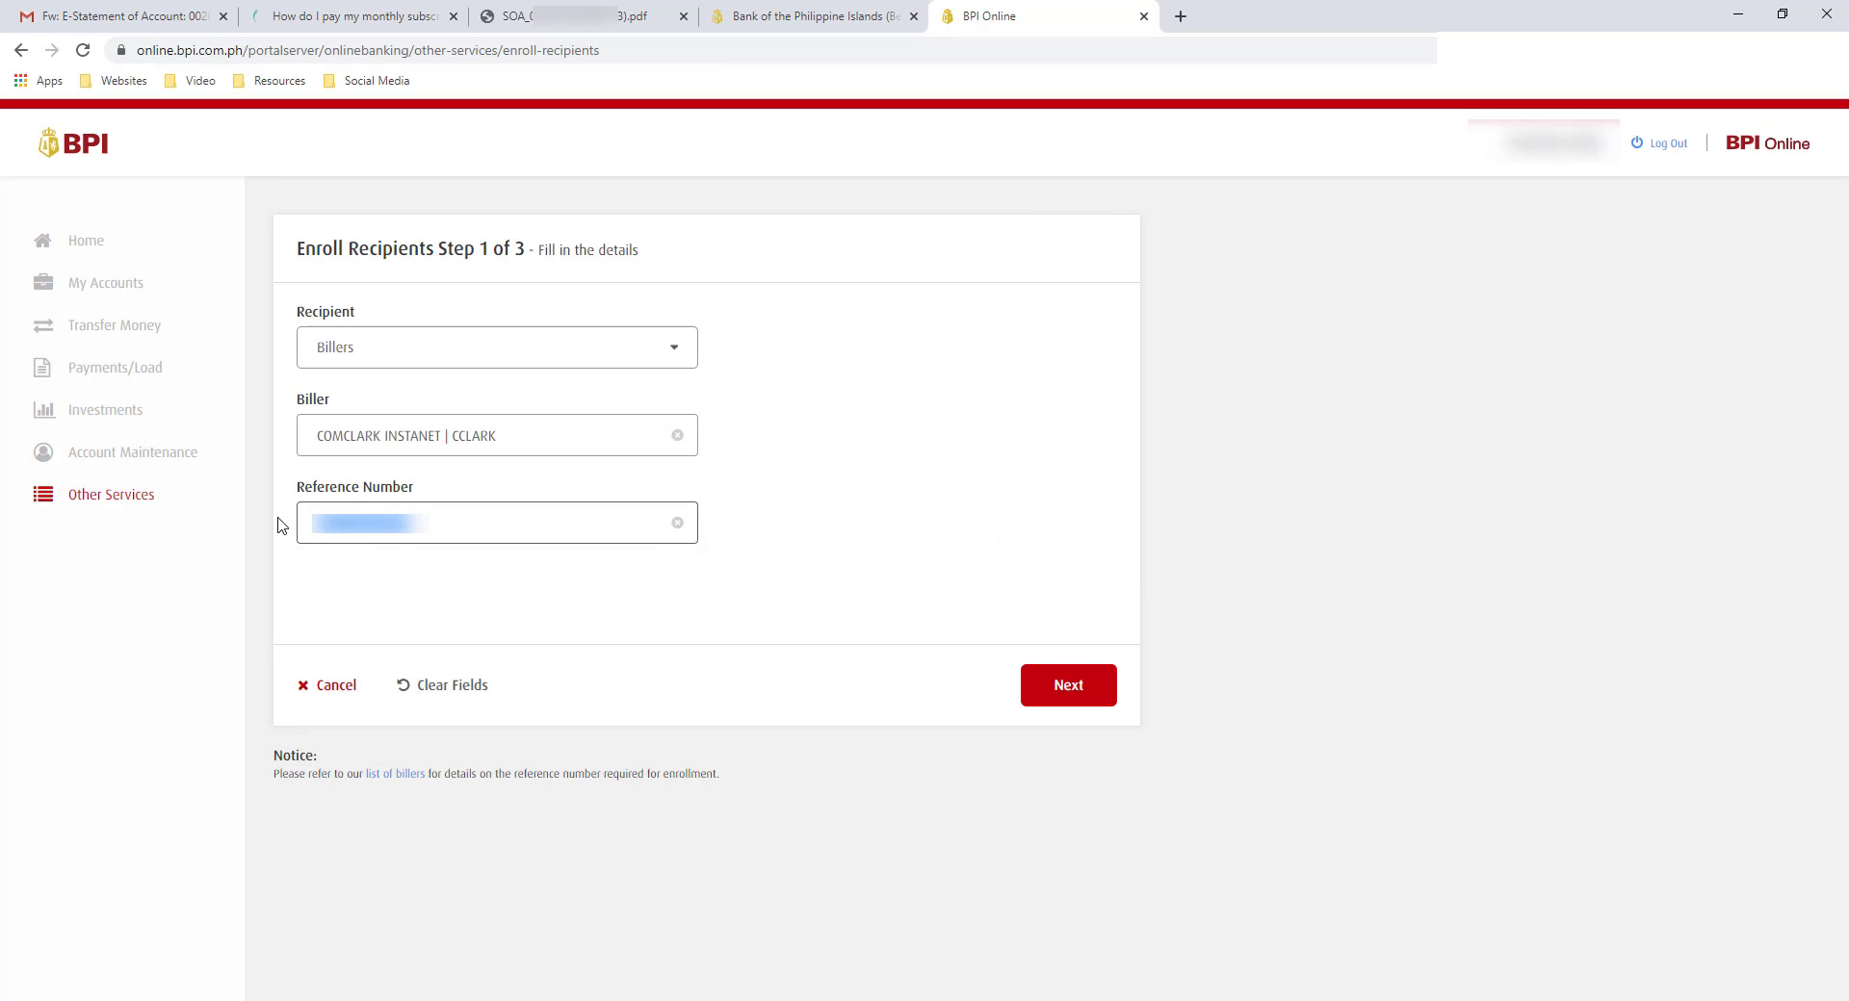
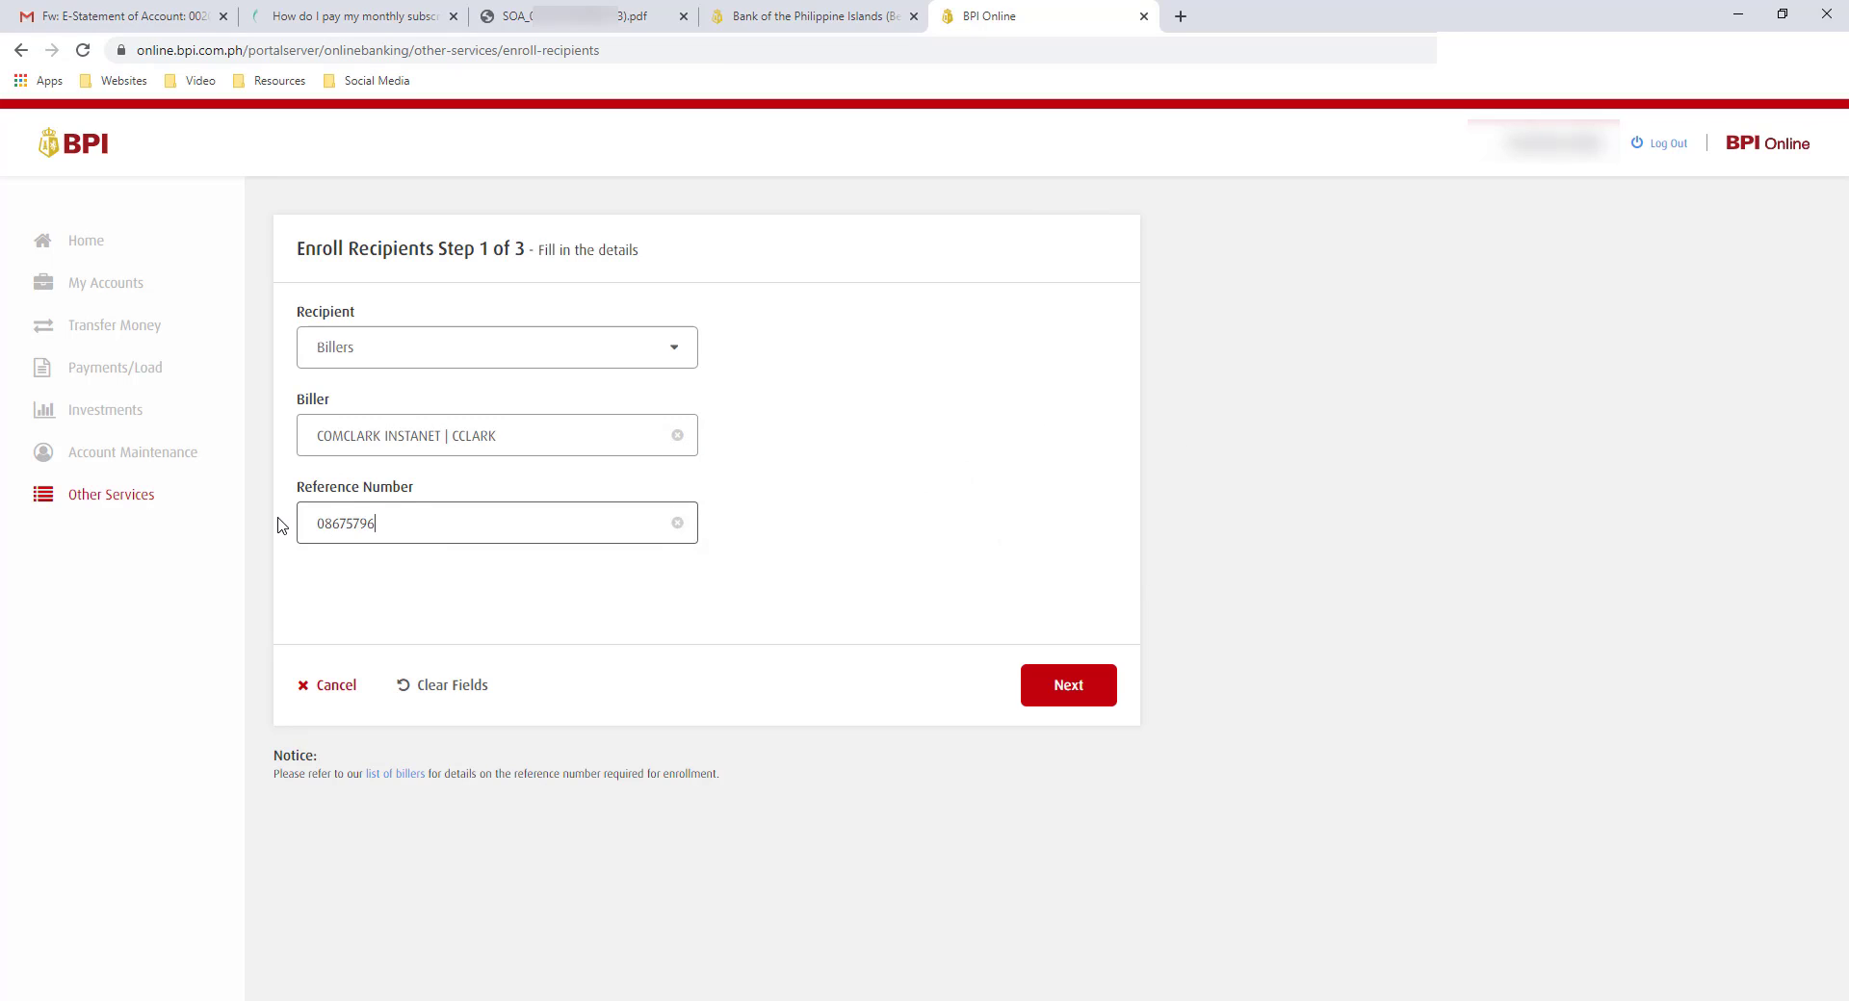
left_click_drag(414, 520, 206, 529)
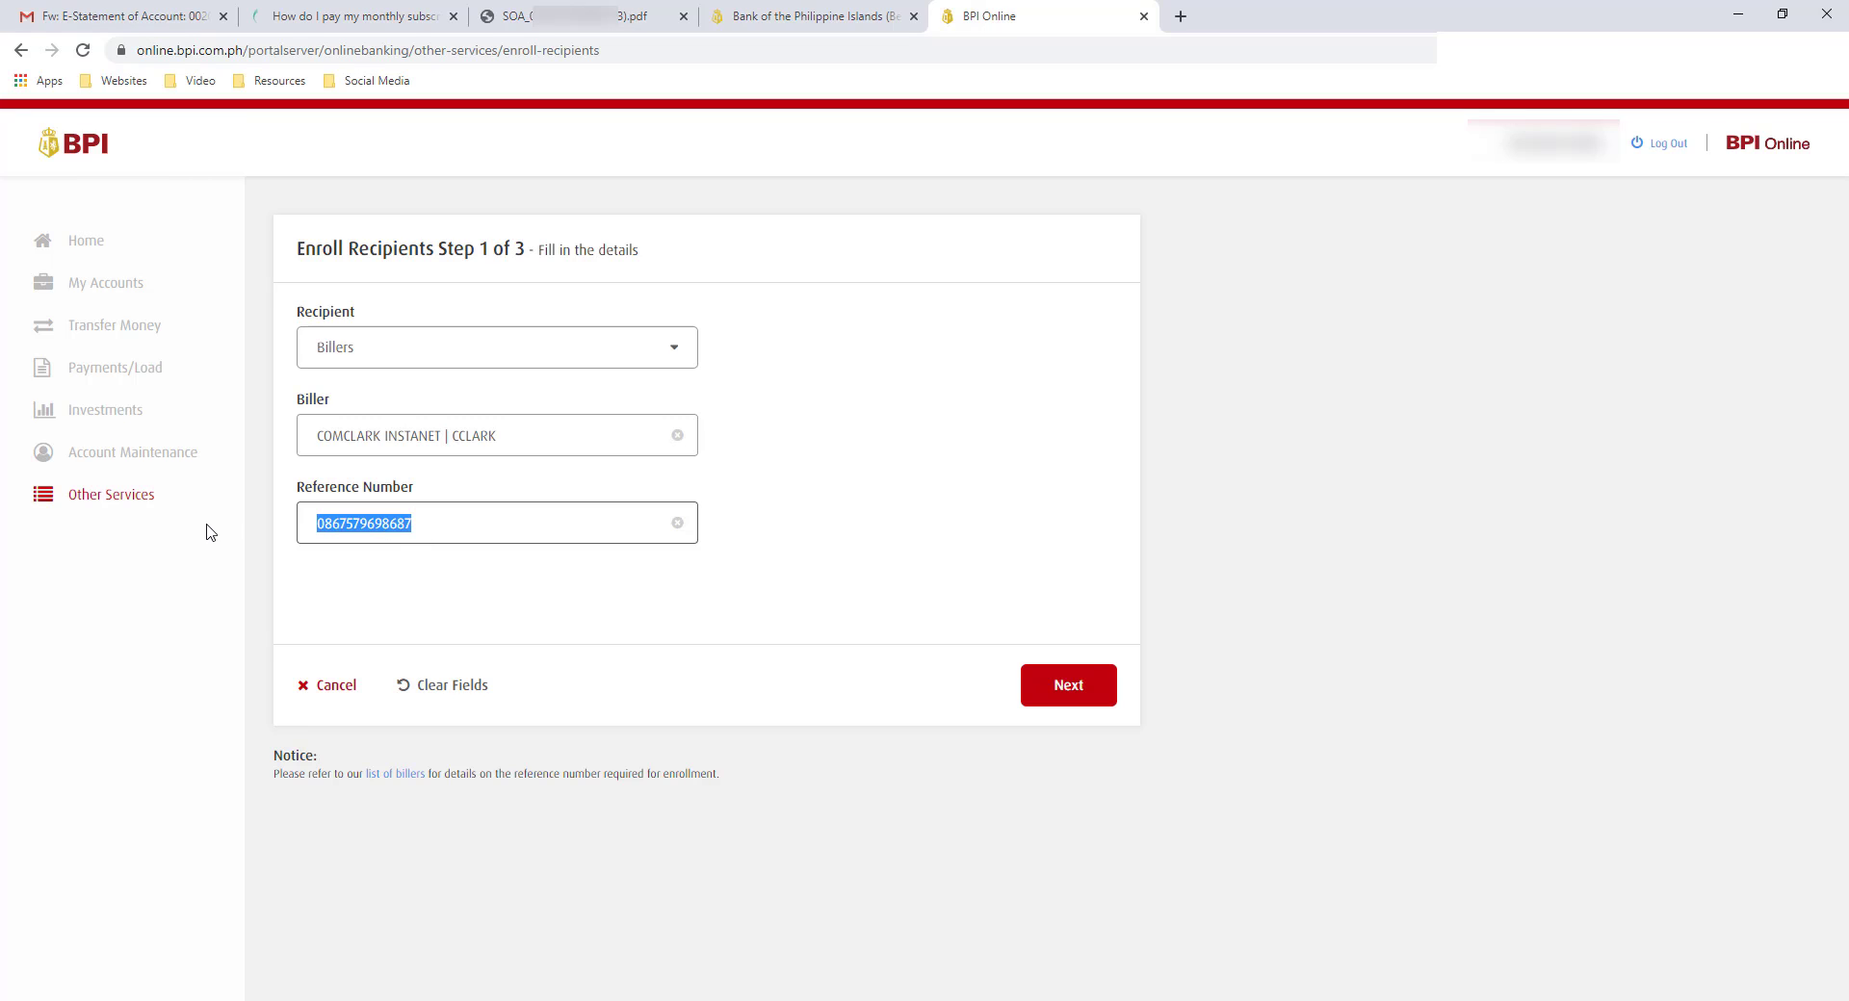
key("BackSpace")
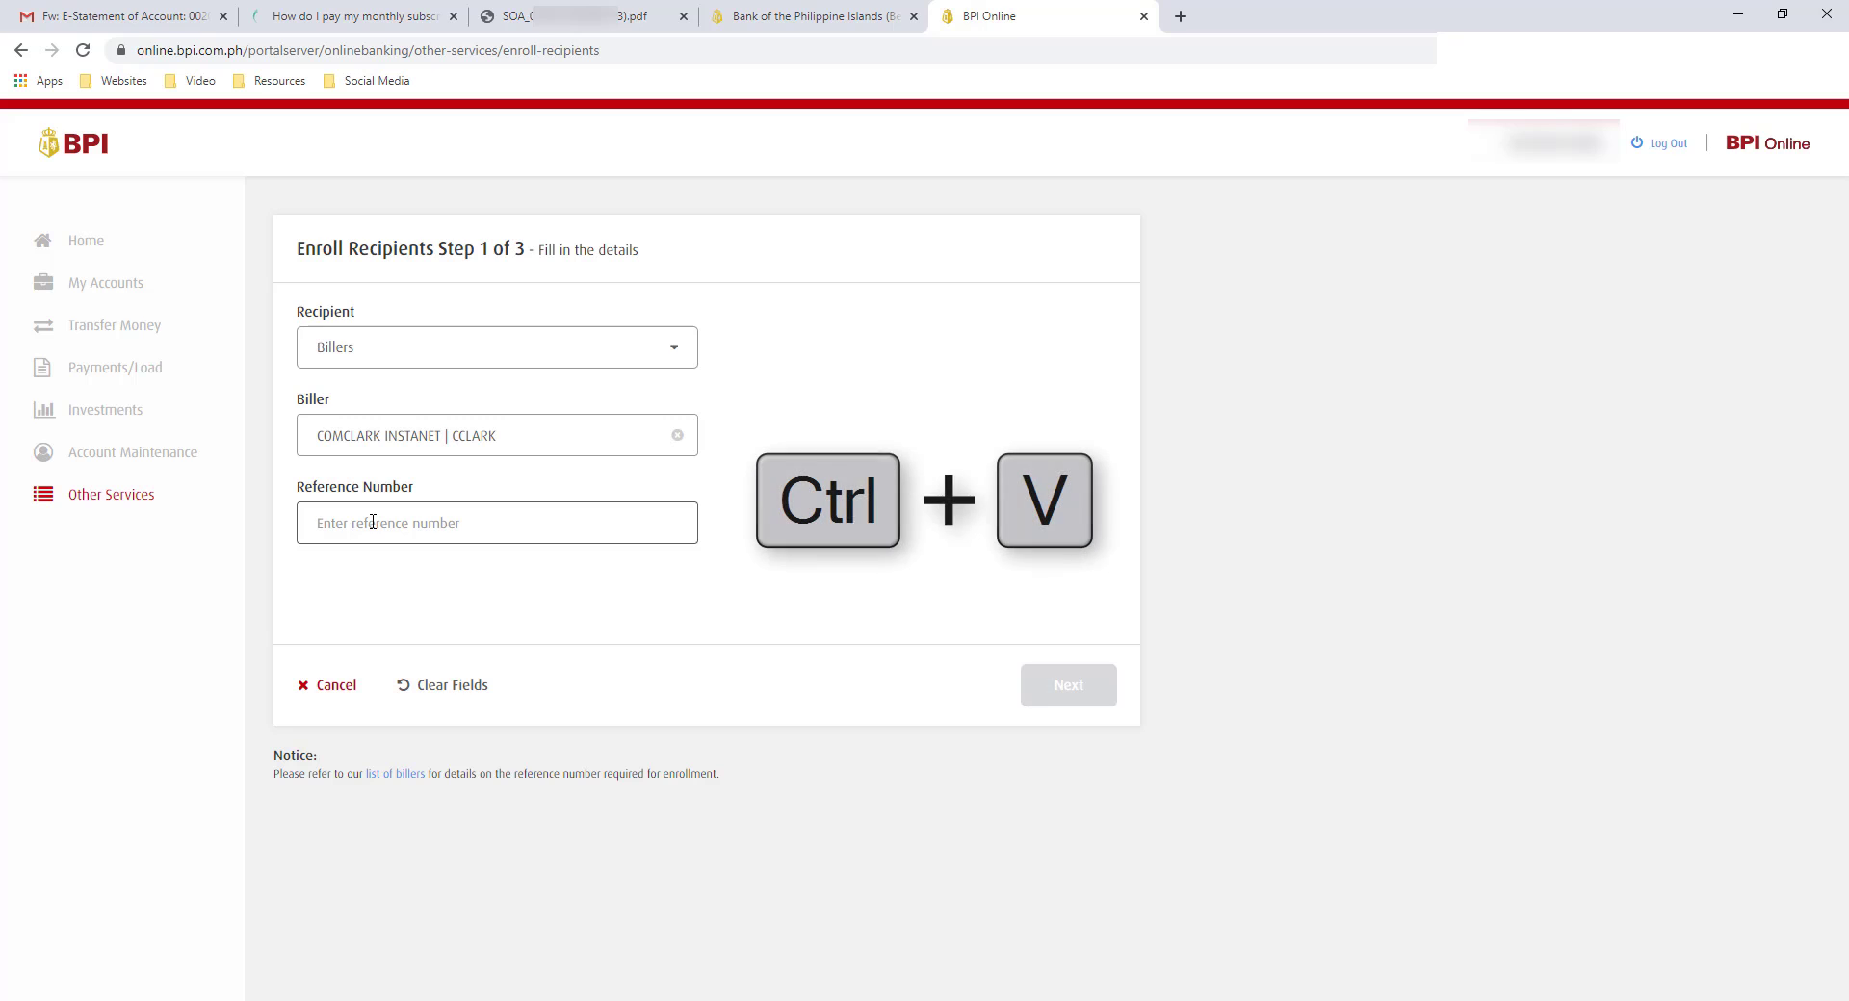
key("ctrl+v")
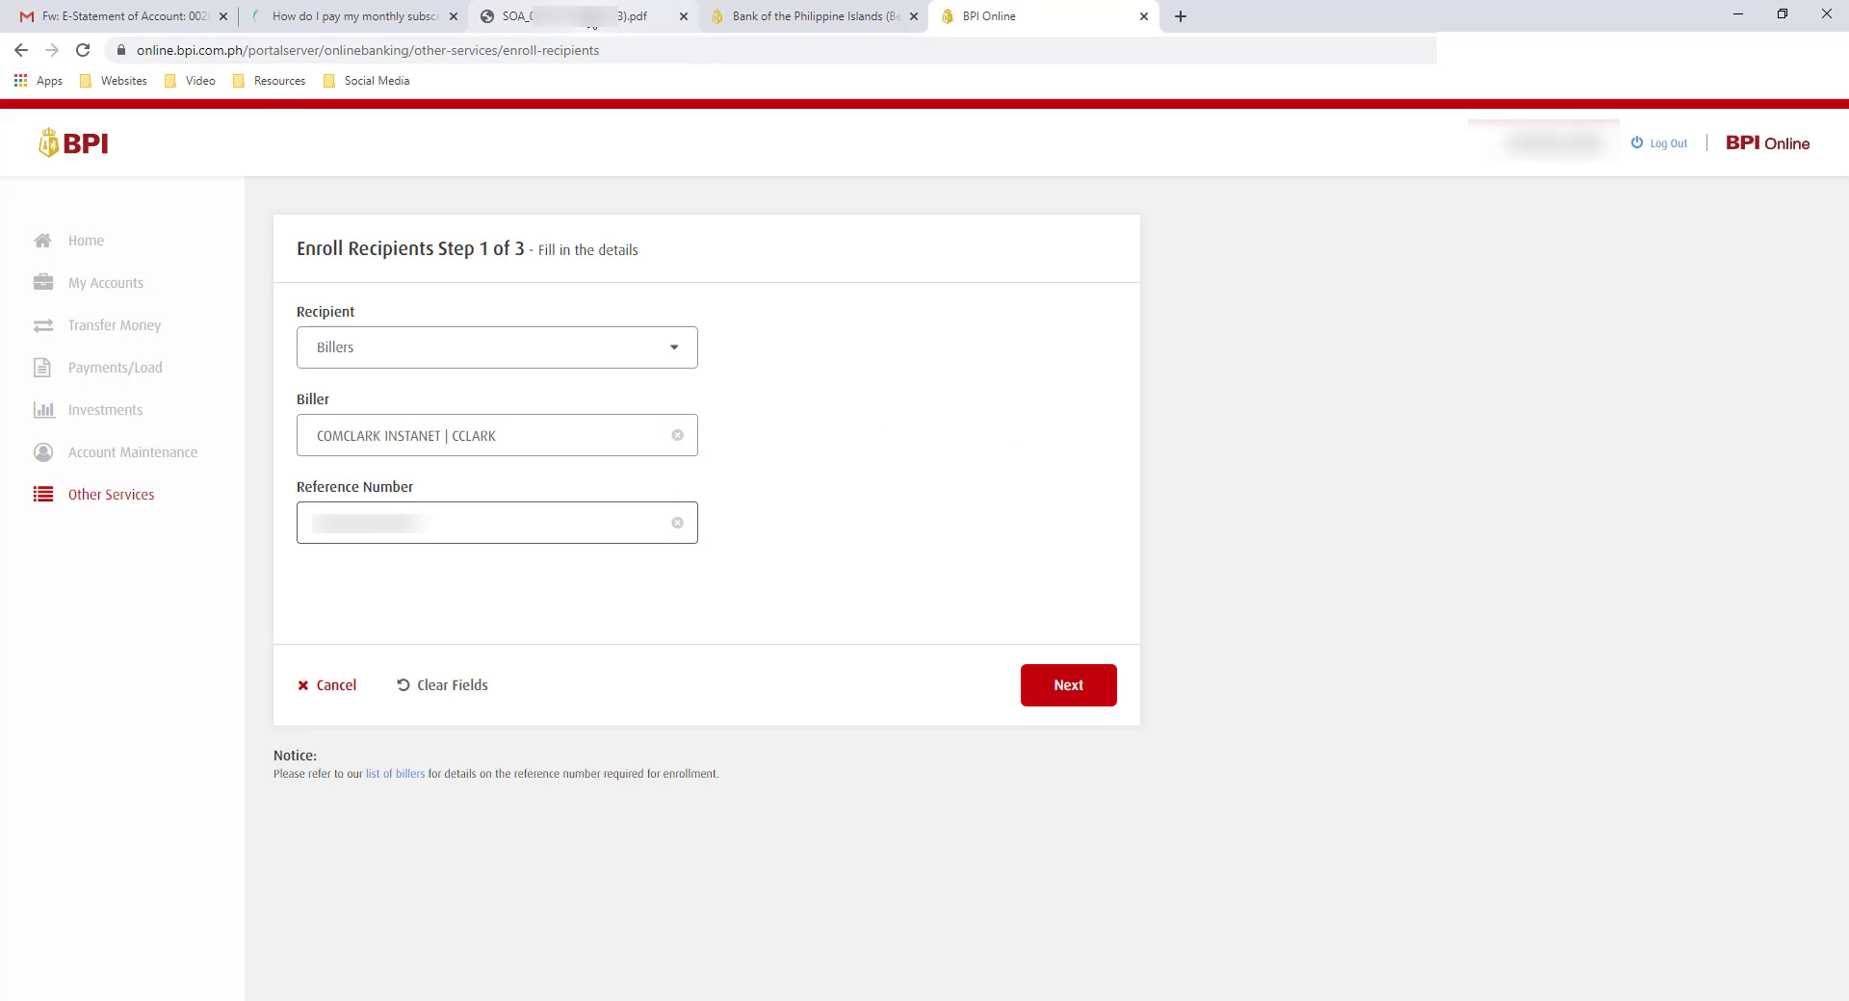
Proceed to the review step and confirm the biller enrollment details
left_click(1025, 691)
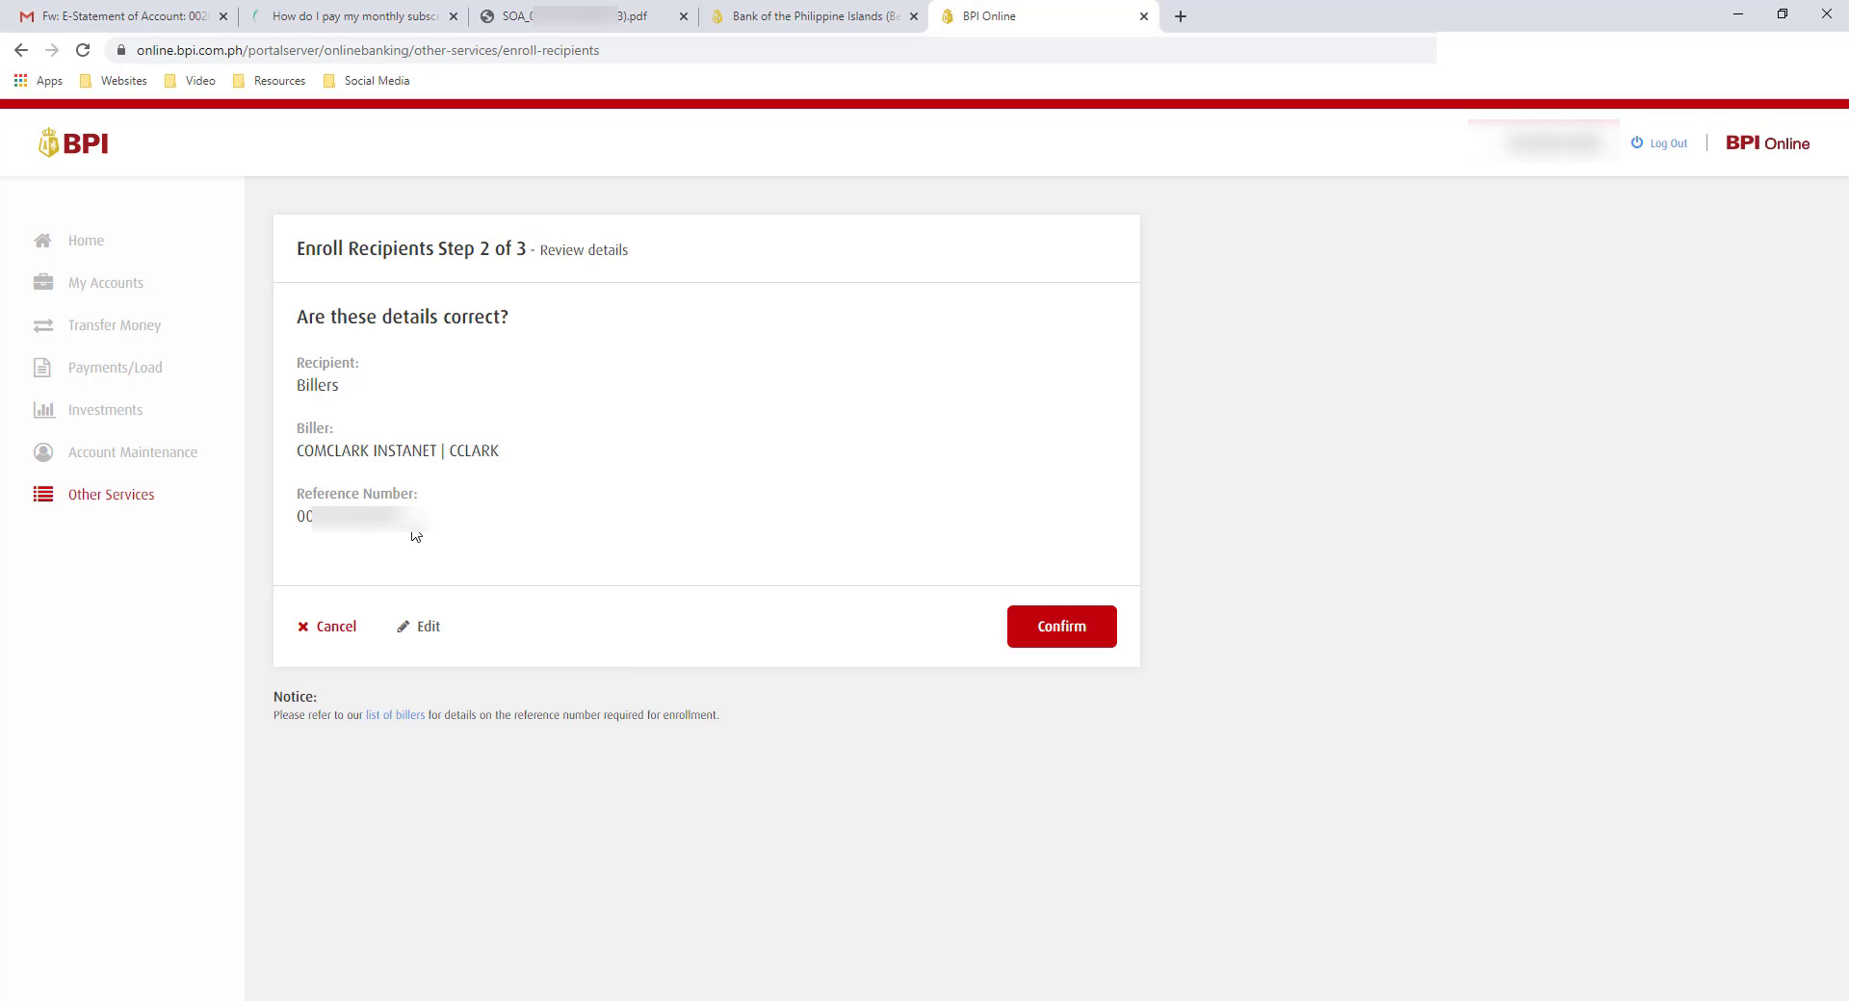
left_click_drag(299, 521, 420, 518)
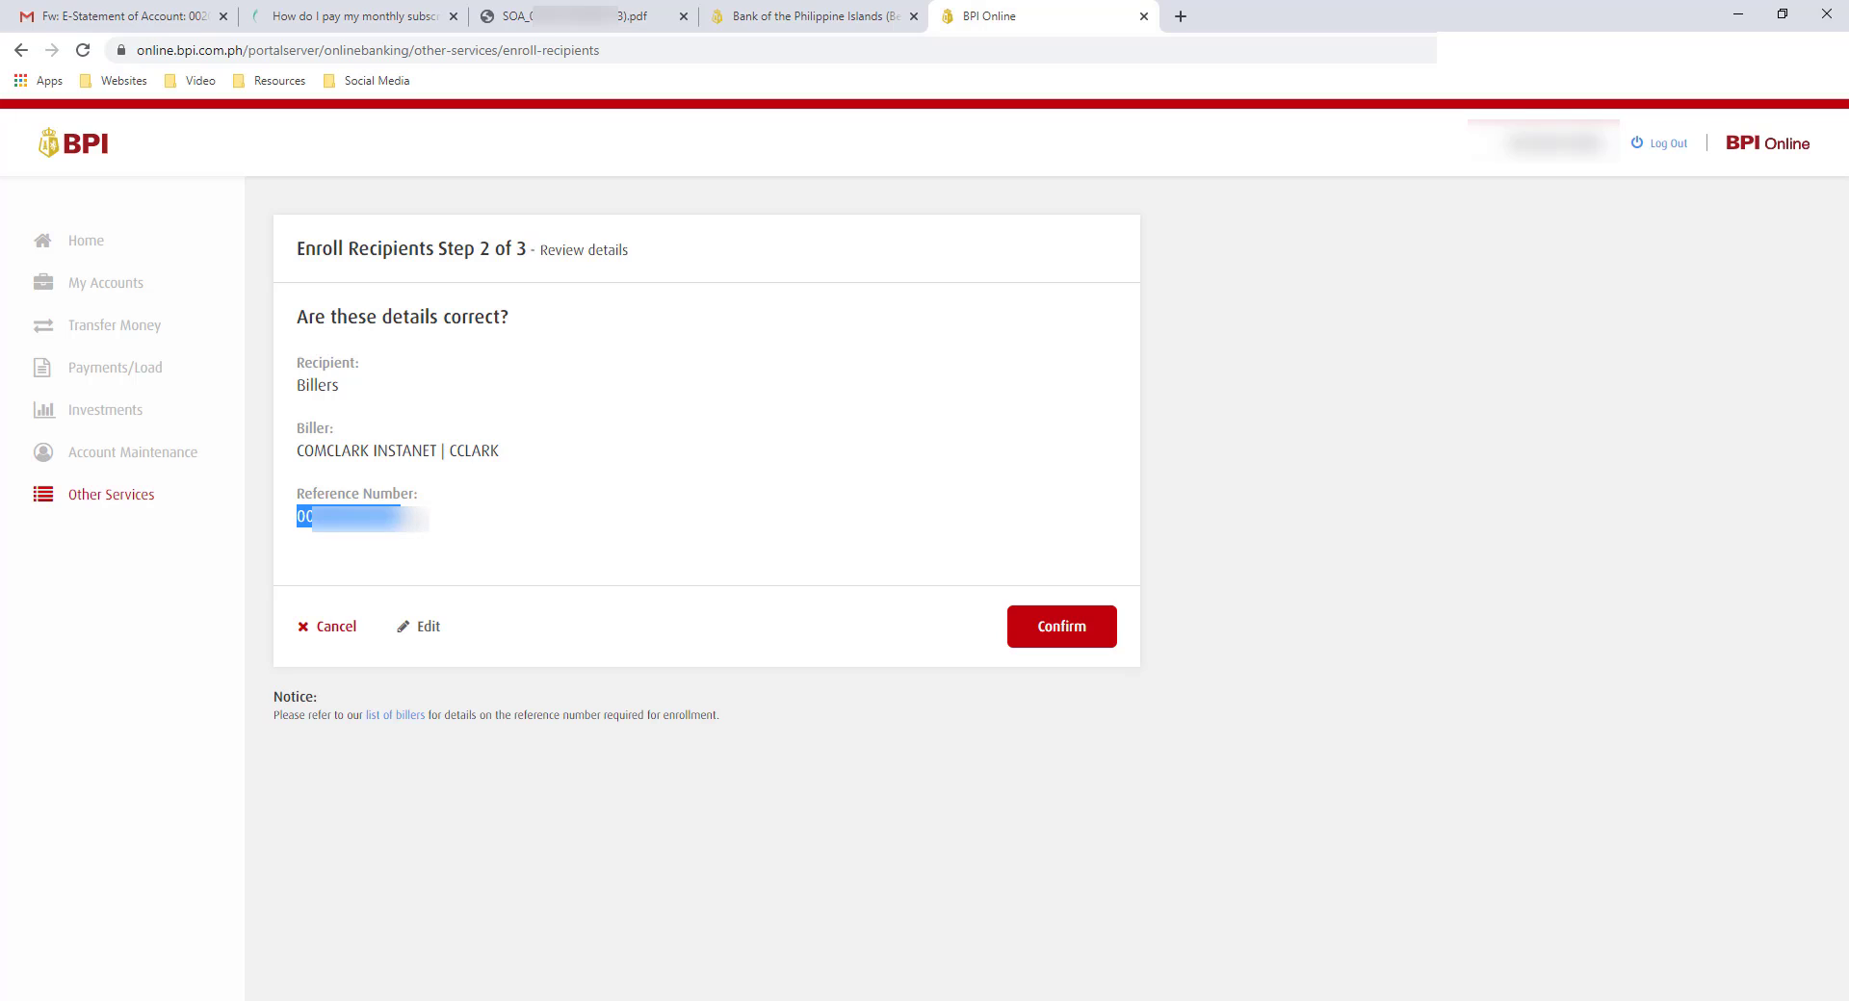
left_click(420, 518)
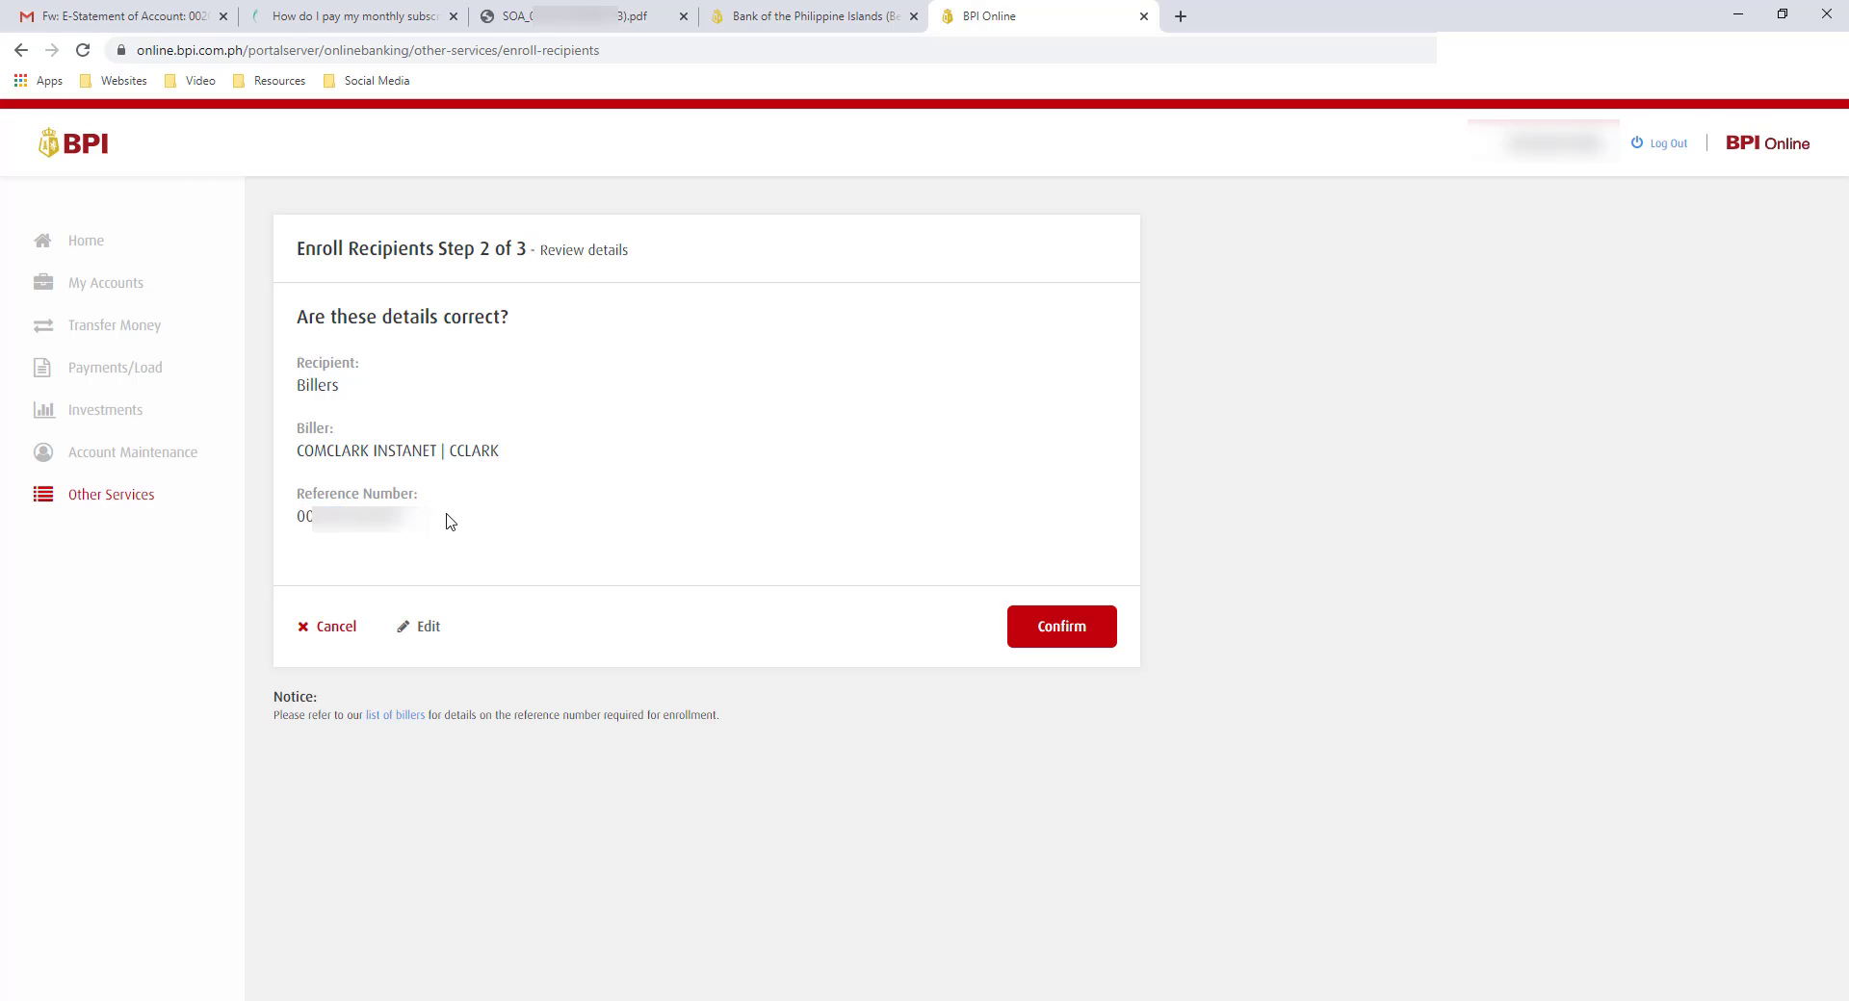
left_click(1056, 643)
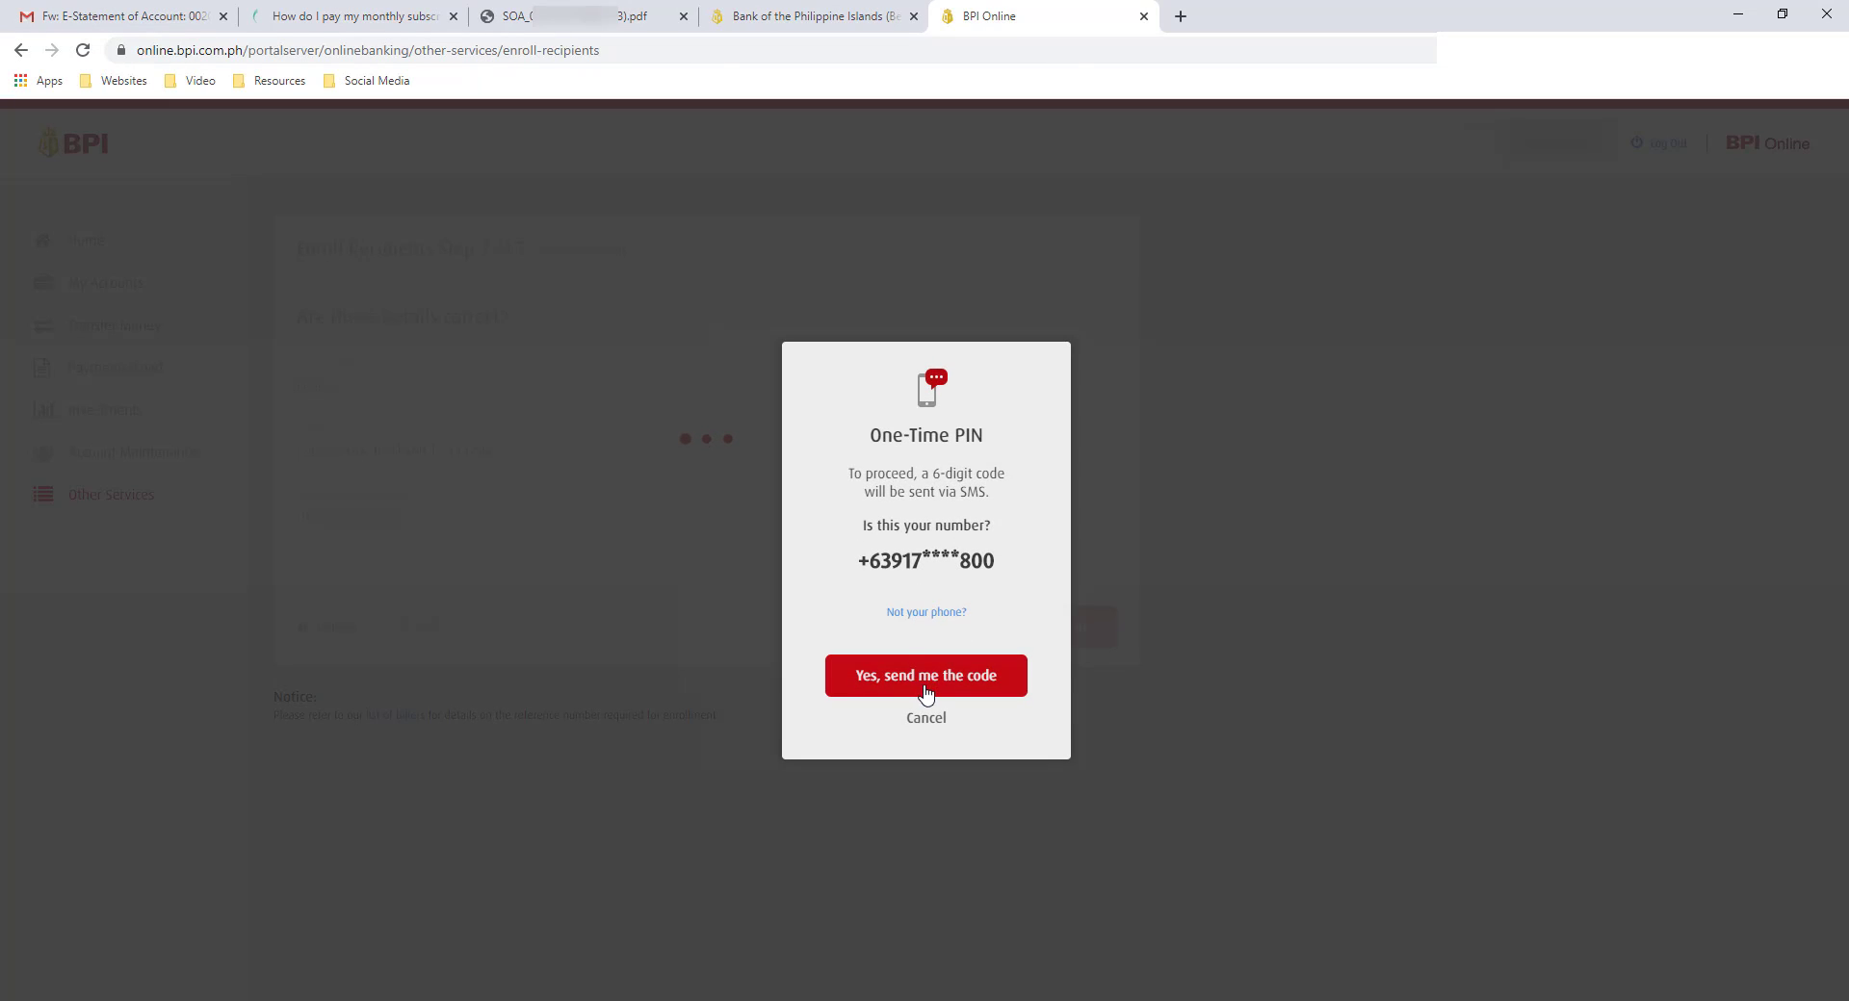
Request and submit the SMS one-time PIN to complete the enrollment
left_click(920, 692)
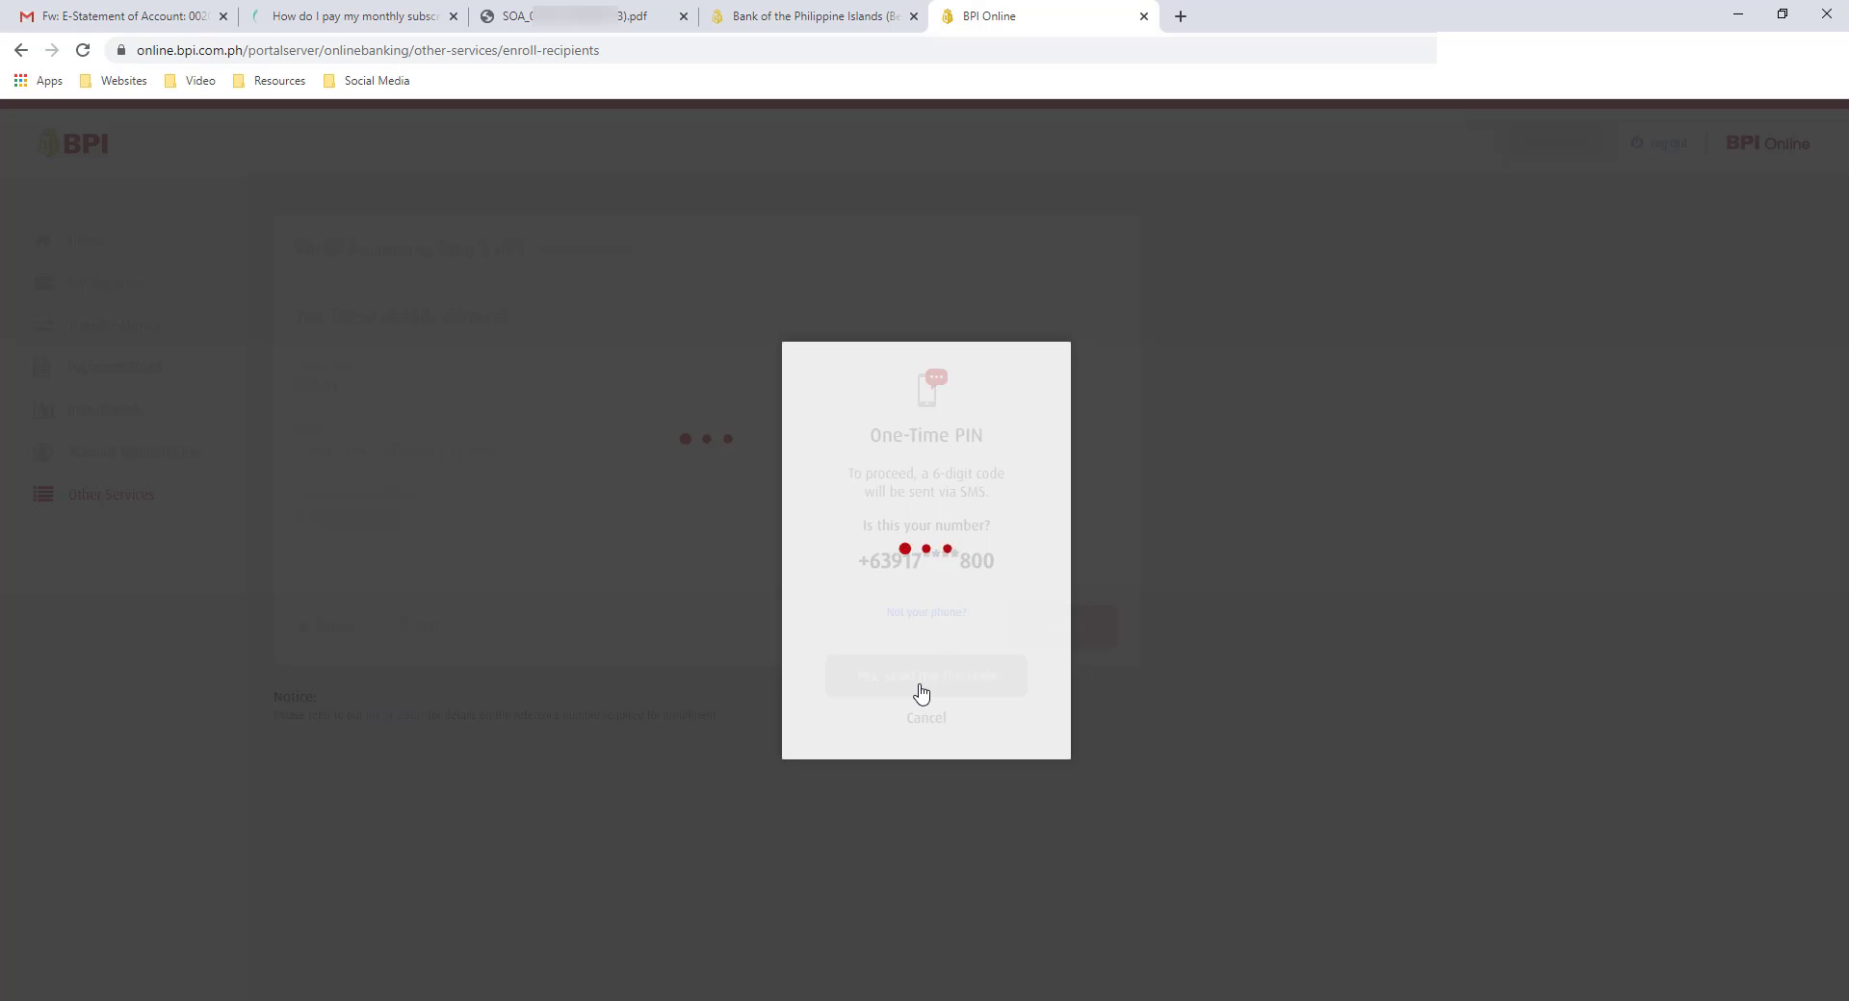
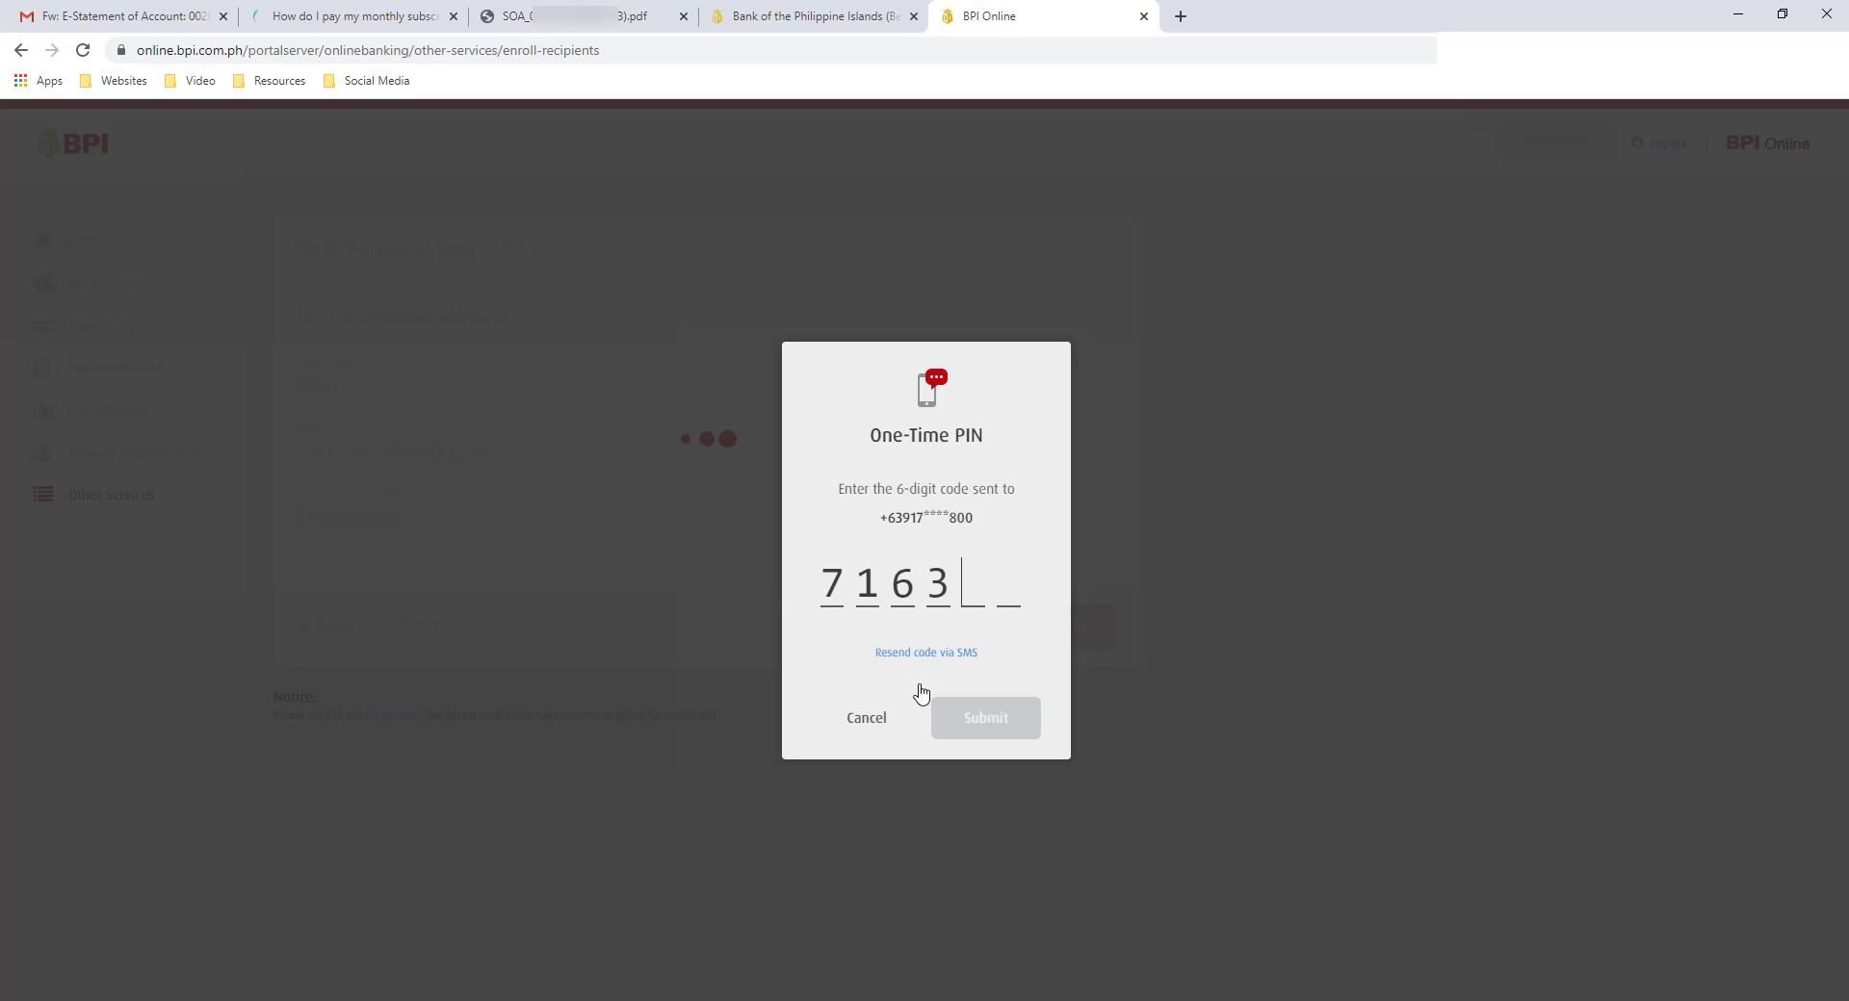
left_click(982, 732)
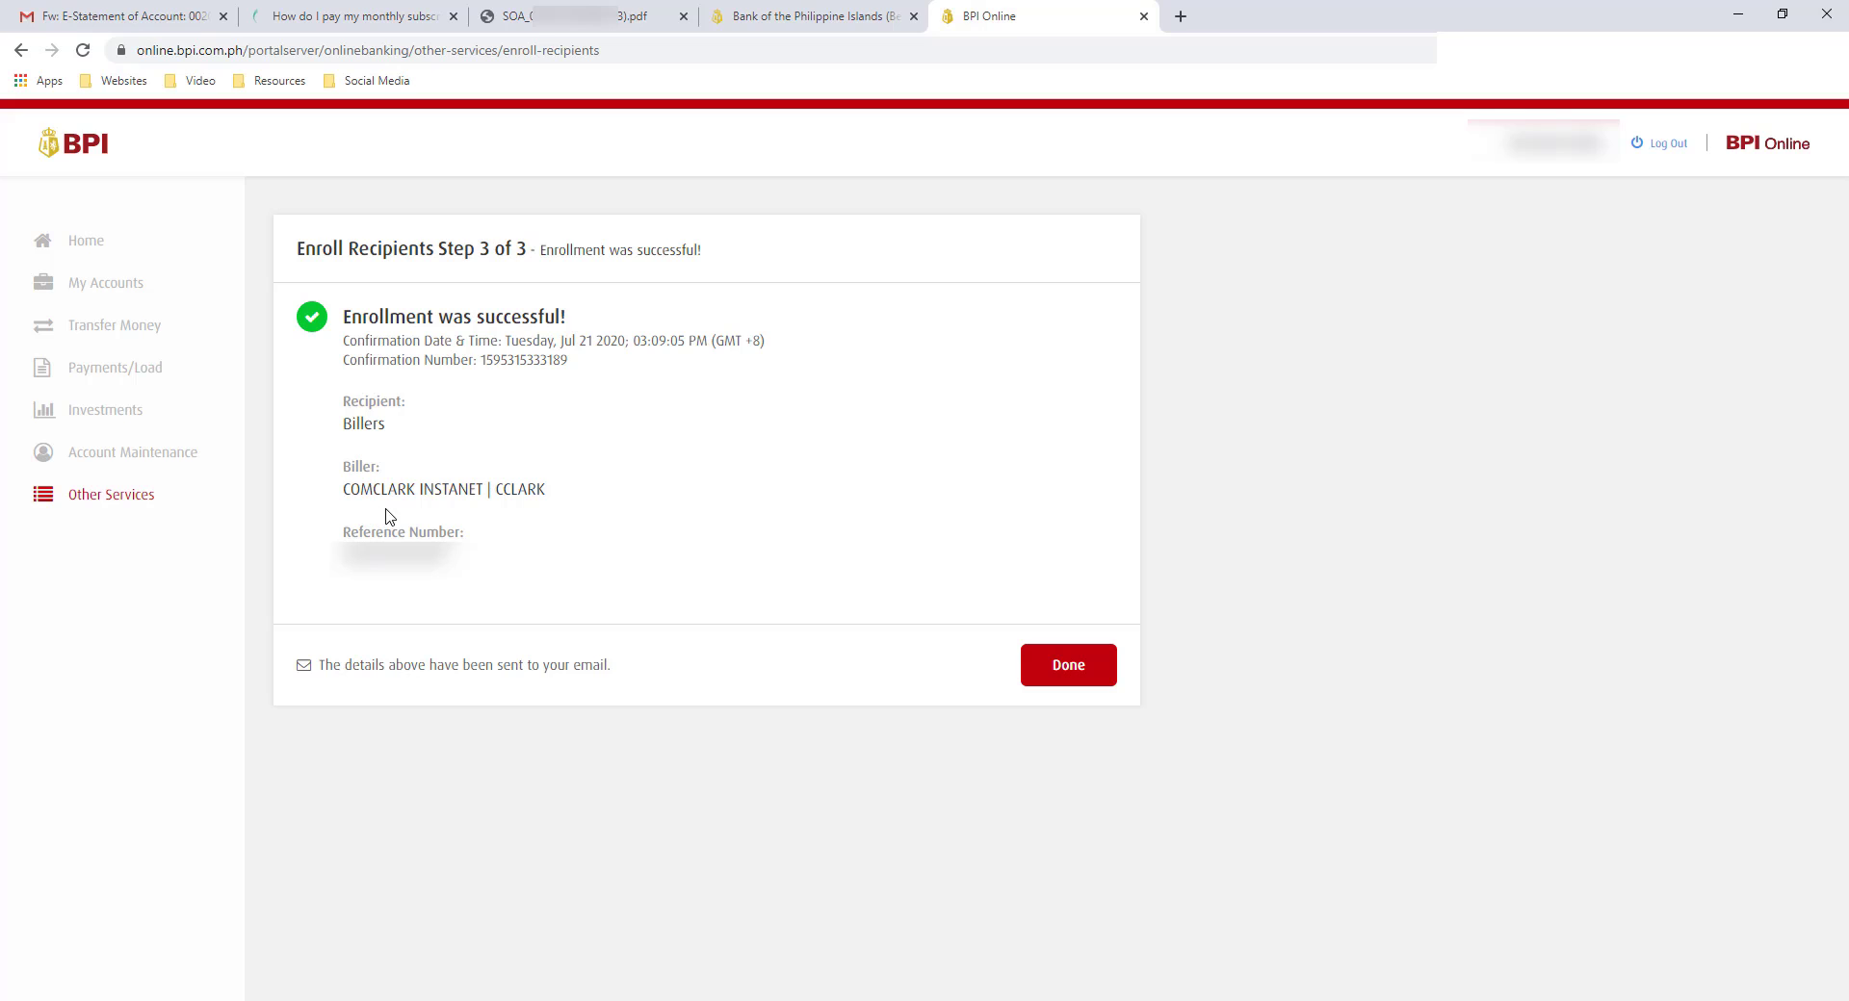
On the bill payment page, pay from the JOINT account with an amount of 1,500
left_click(113, 380)
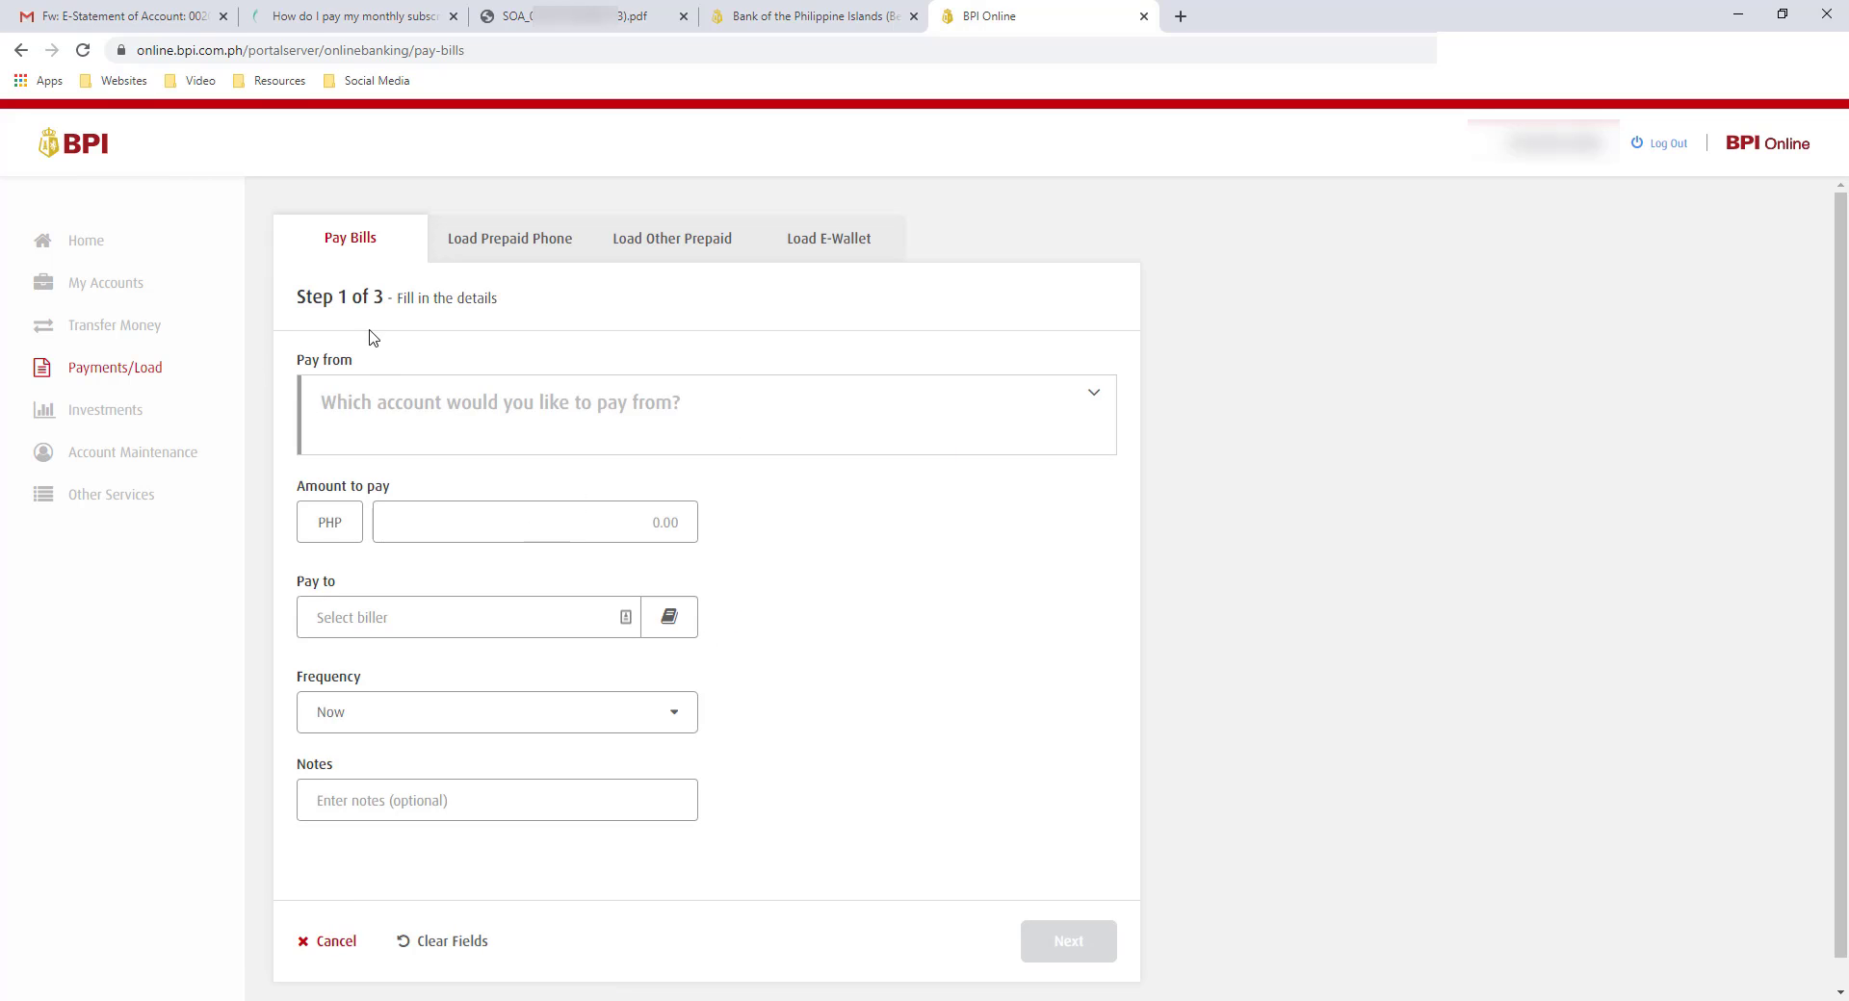
left_click(645, 438)
left_click(953, 519)
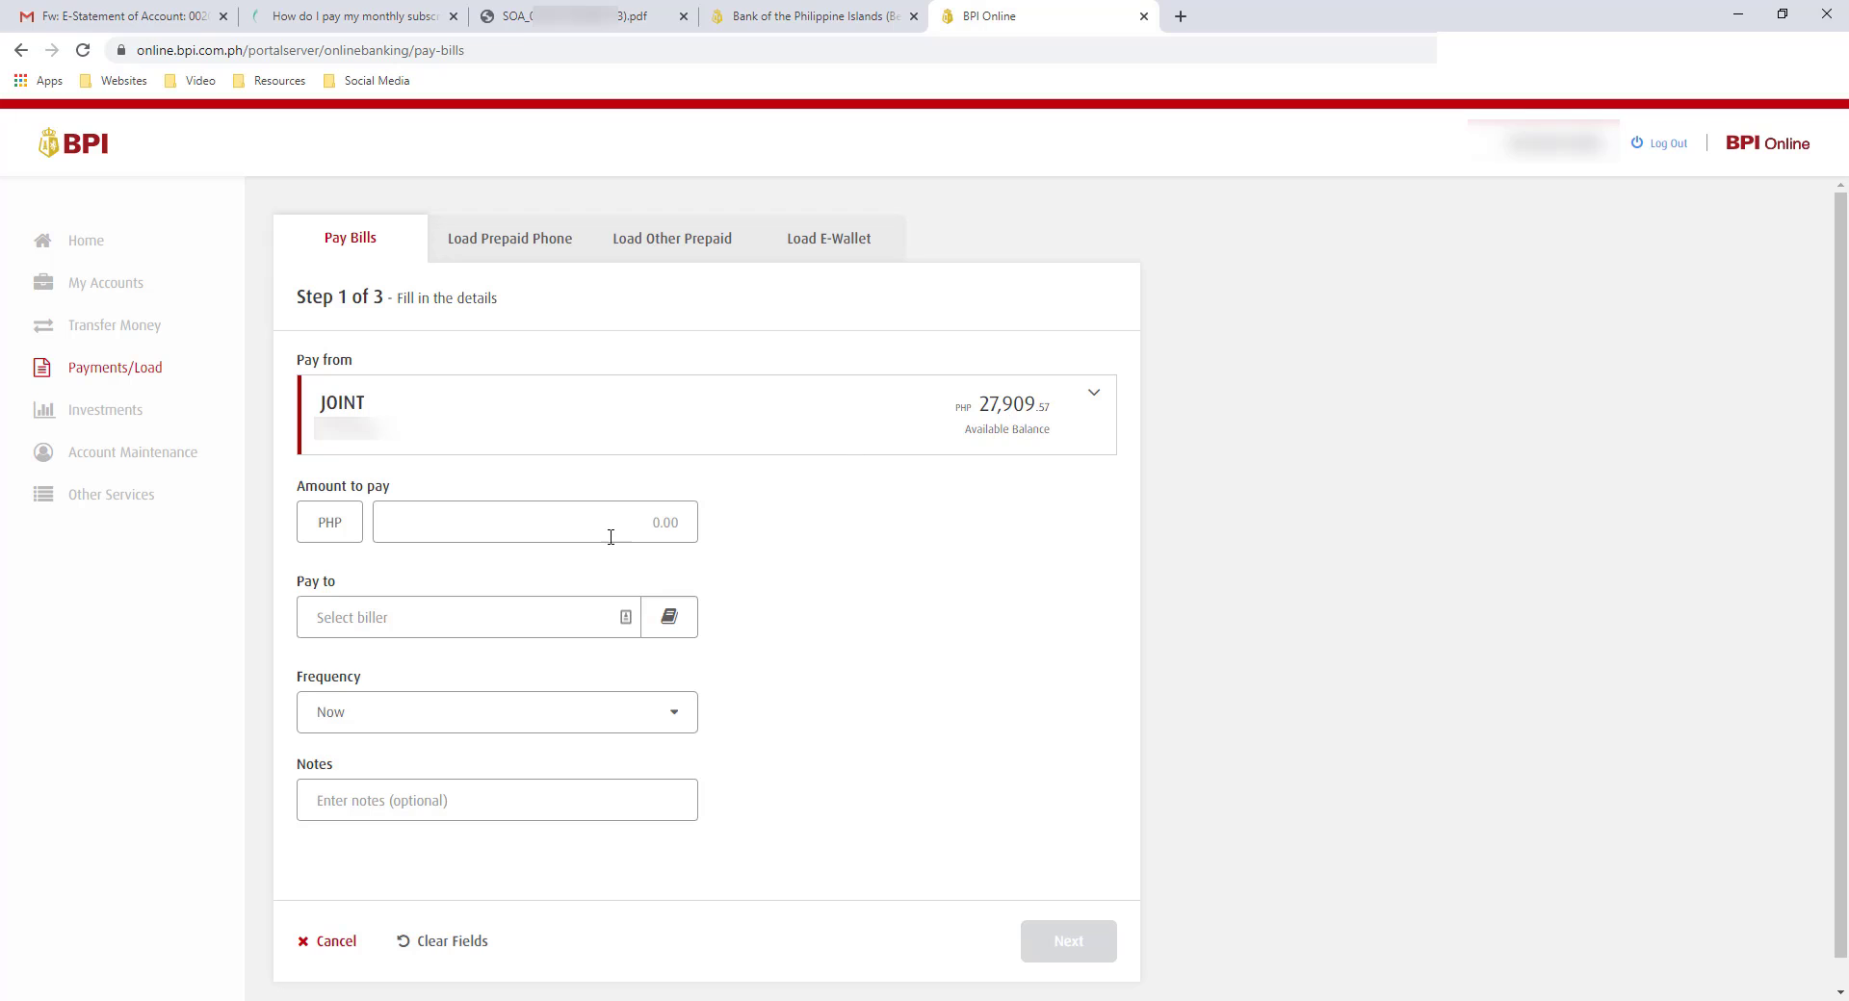
left_click(646, 516)
type("1500")
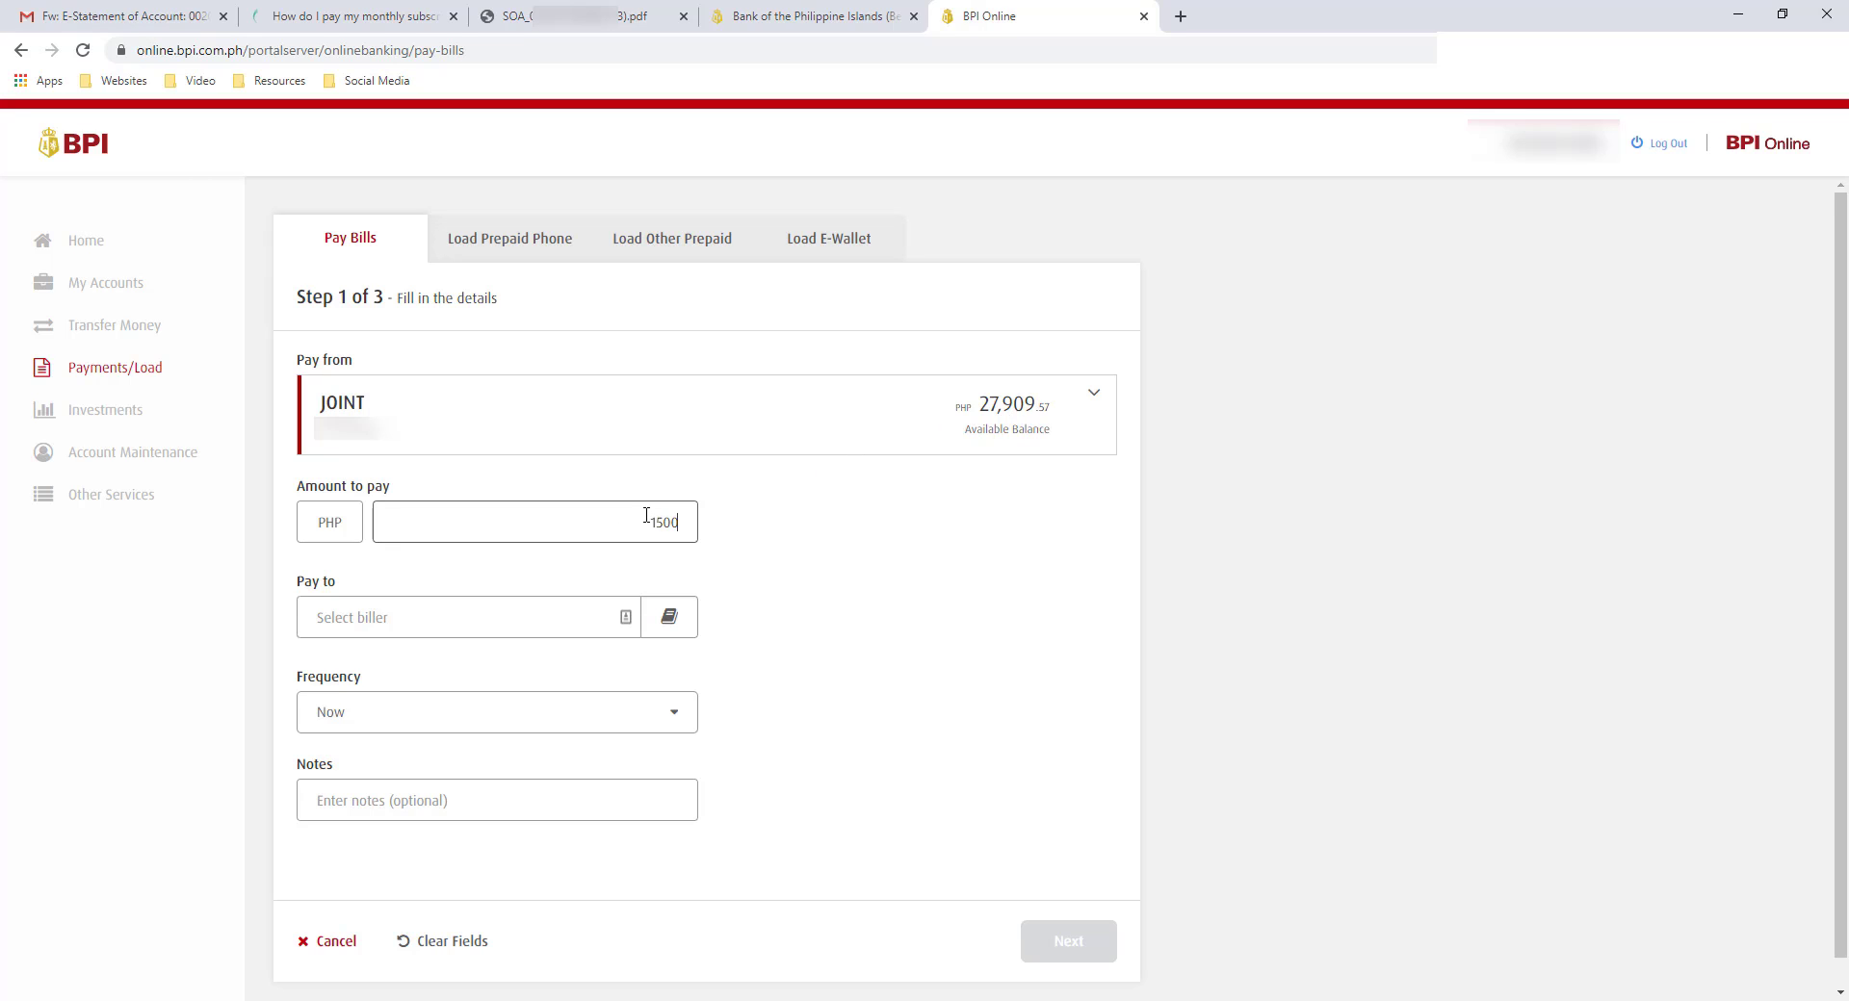
Choose the newly enrolled CCLARK biller as the payee
left_click(413, 617)
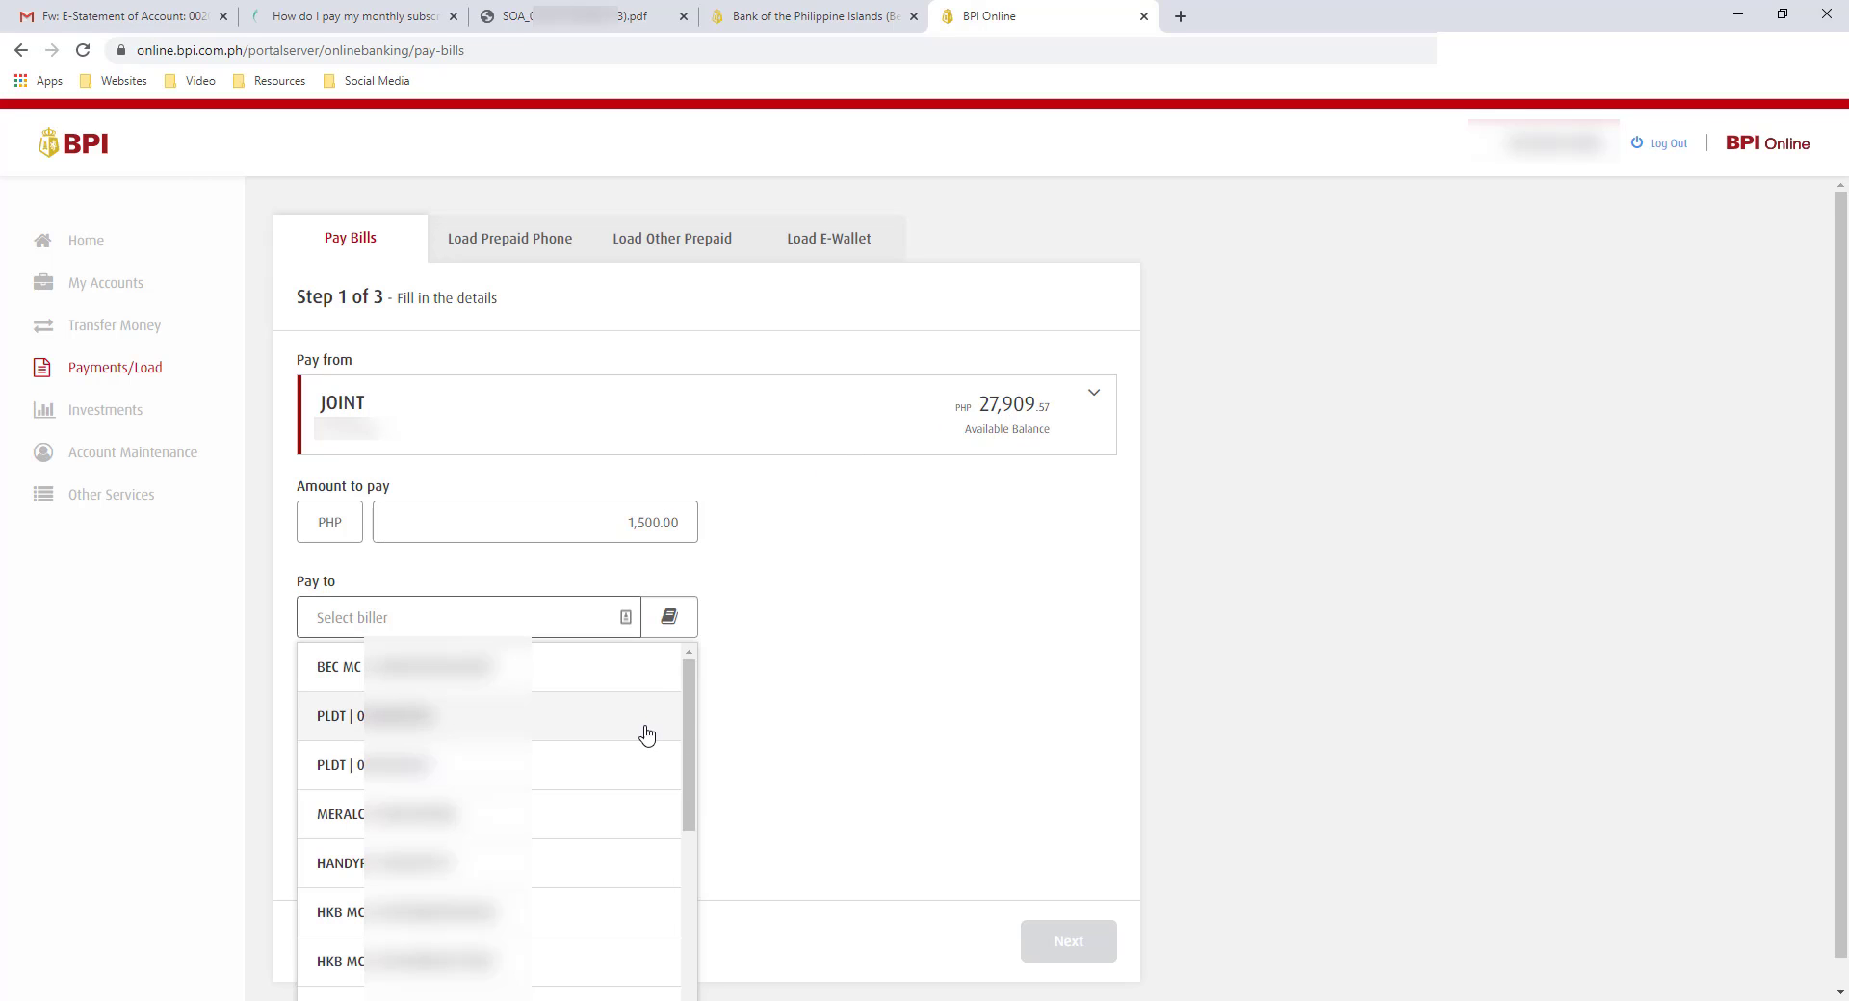
scroll(1836, 535, "down", 1)
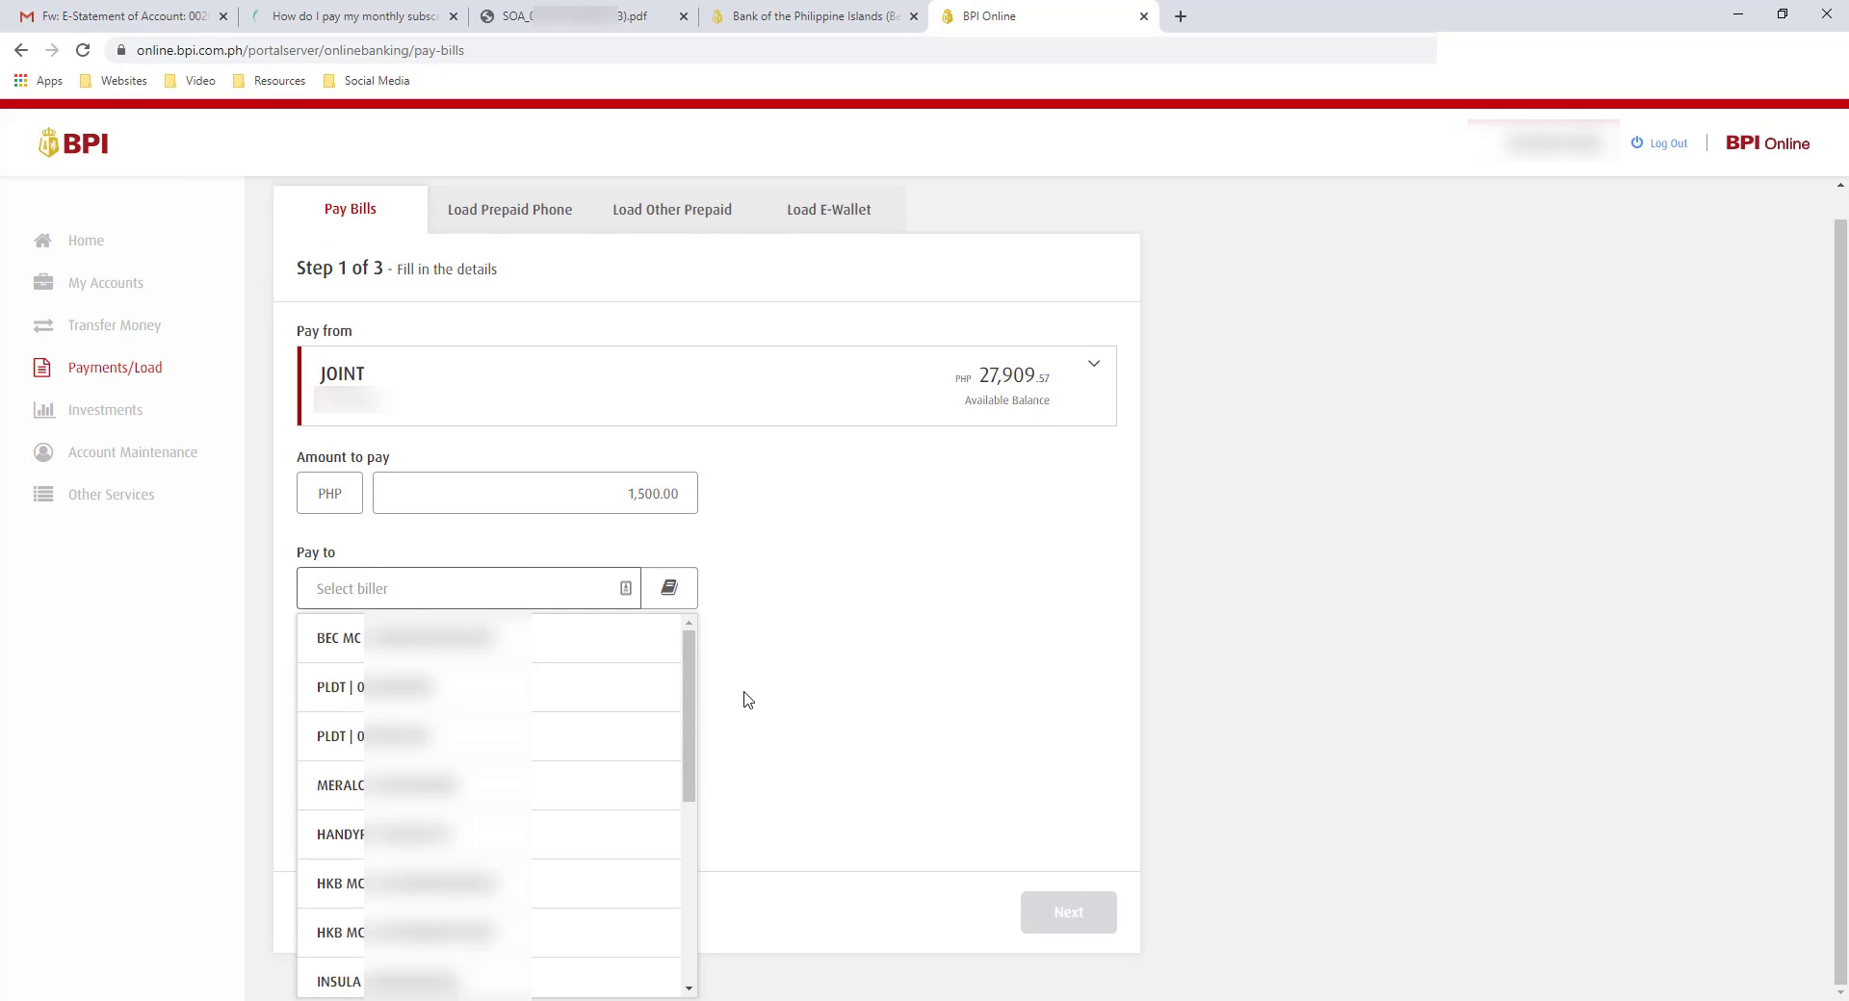
left_click_drag(691, 665, 692, 848)
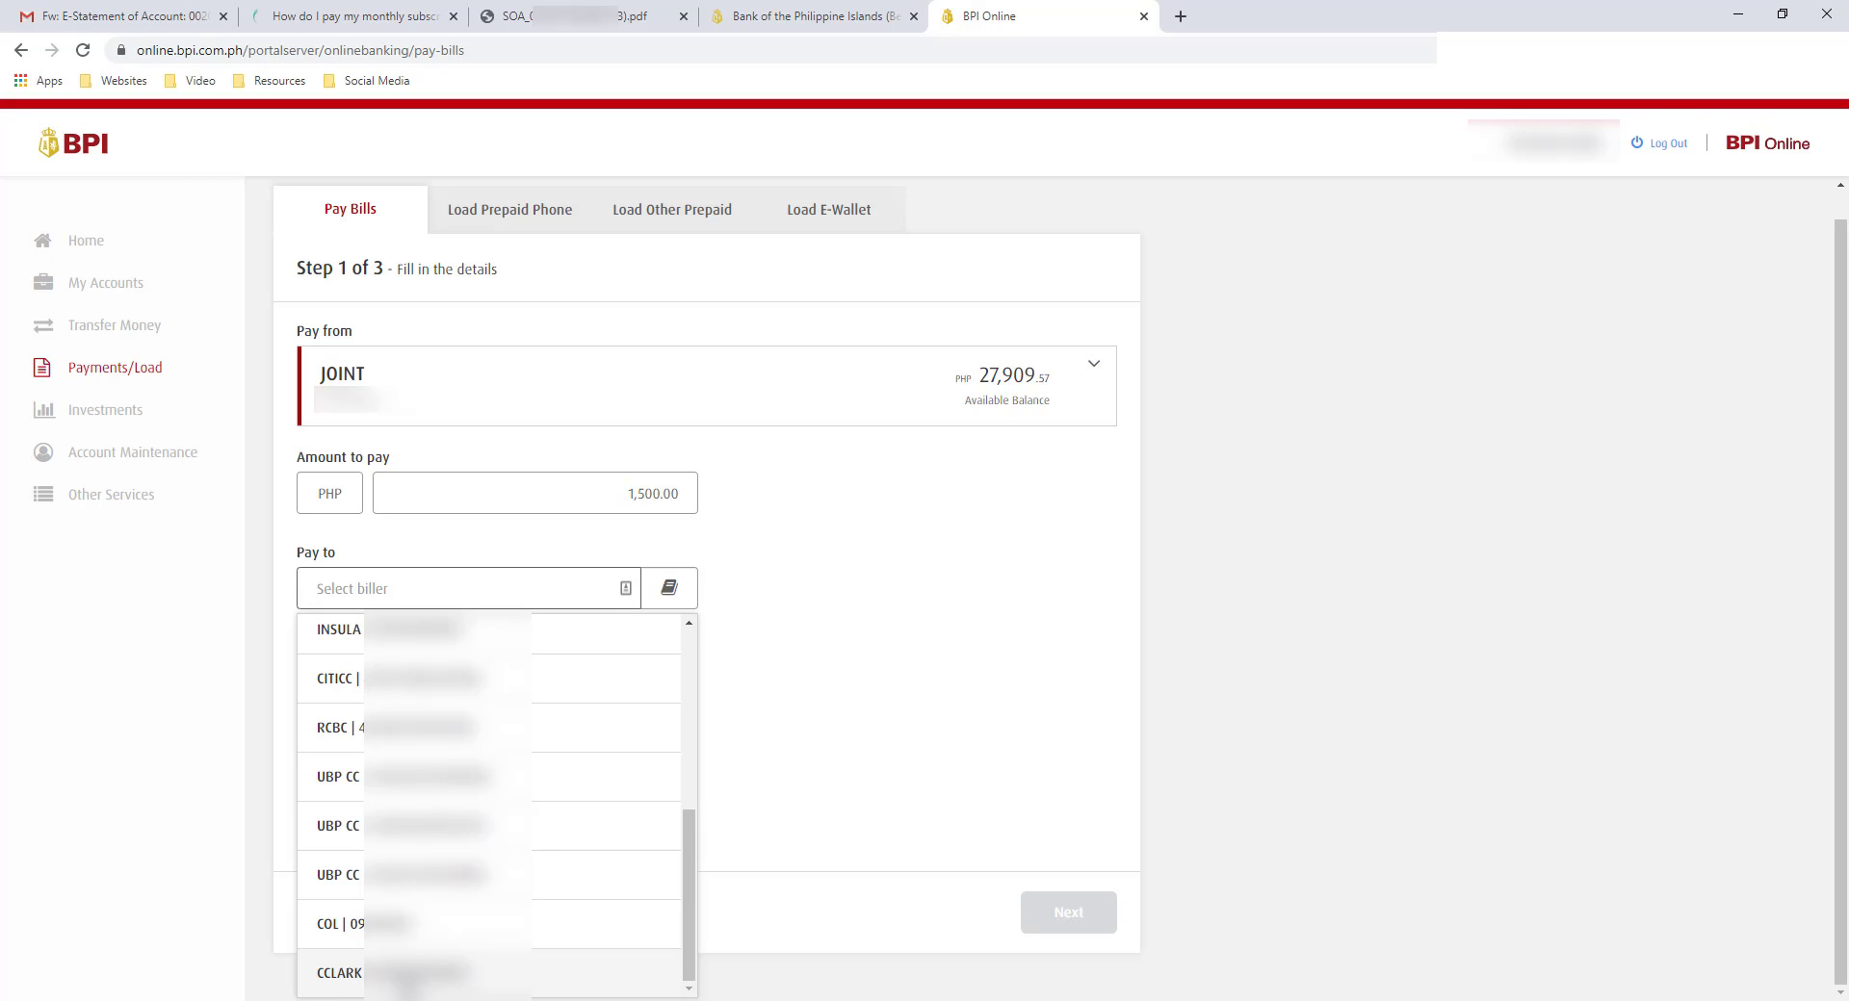
left_click(358, 974)
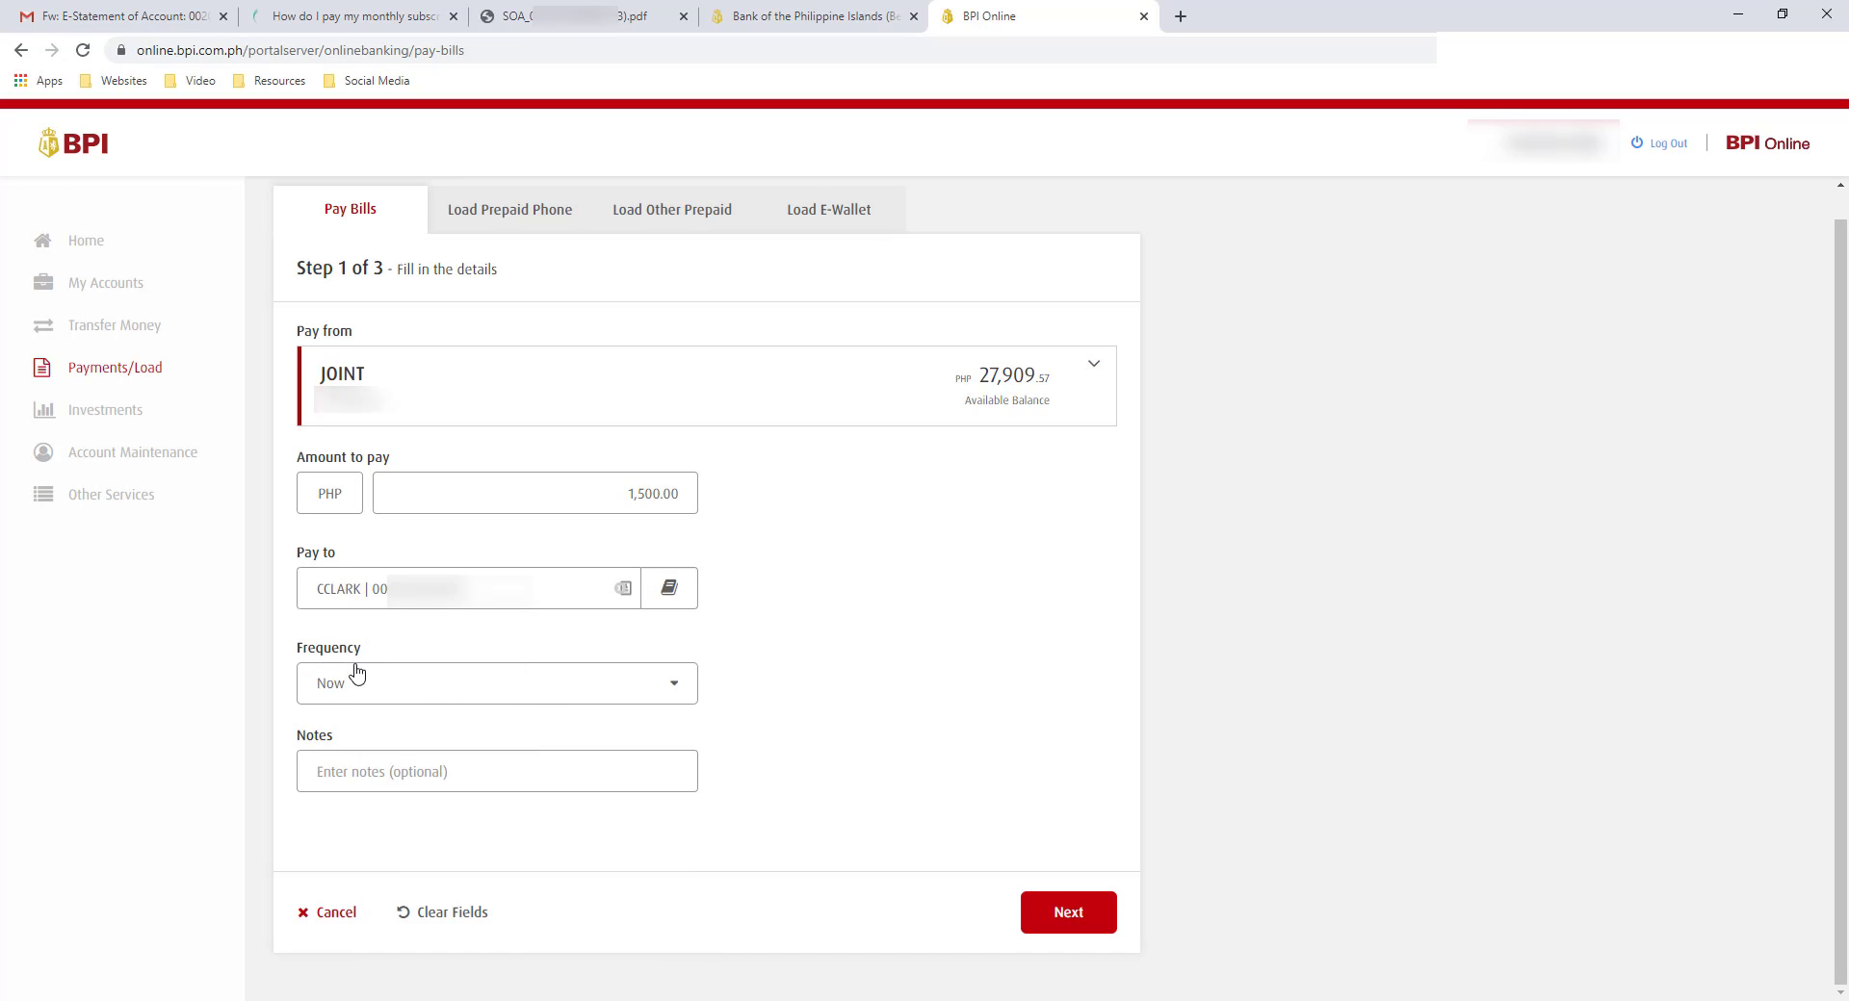
Keep the payment frequency at Now after trying One Time, and add the note 'JULY BILL CONVERGE PAYMENT'
left_click(355, 694)
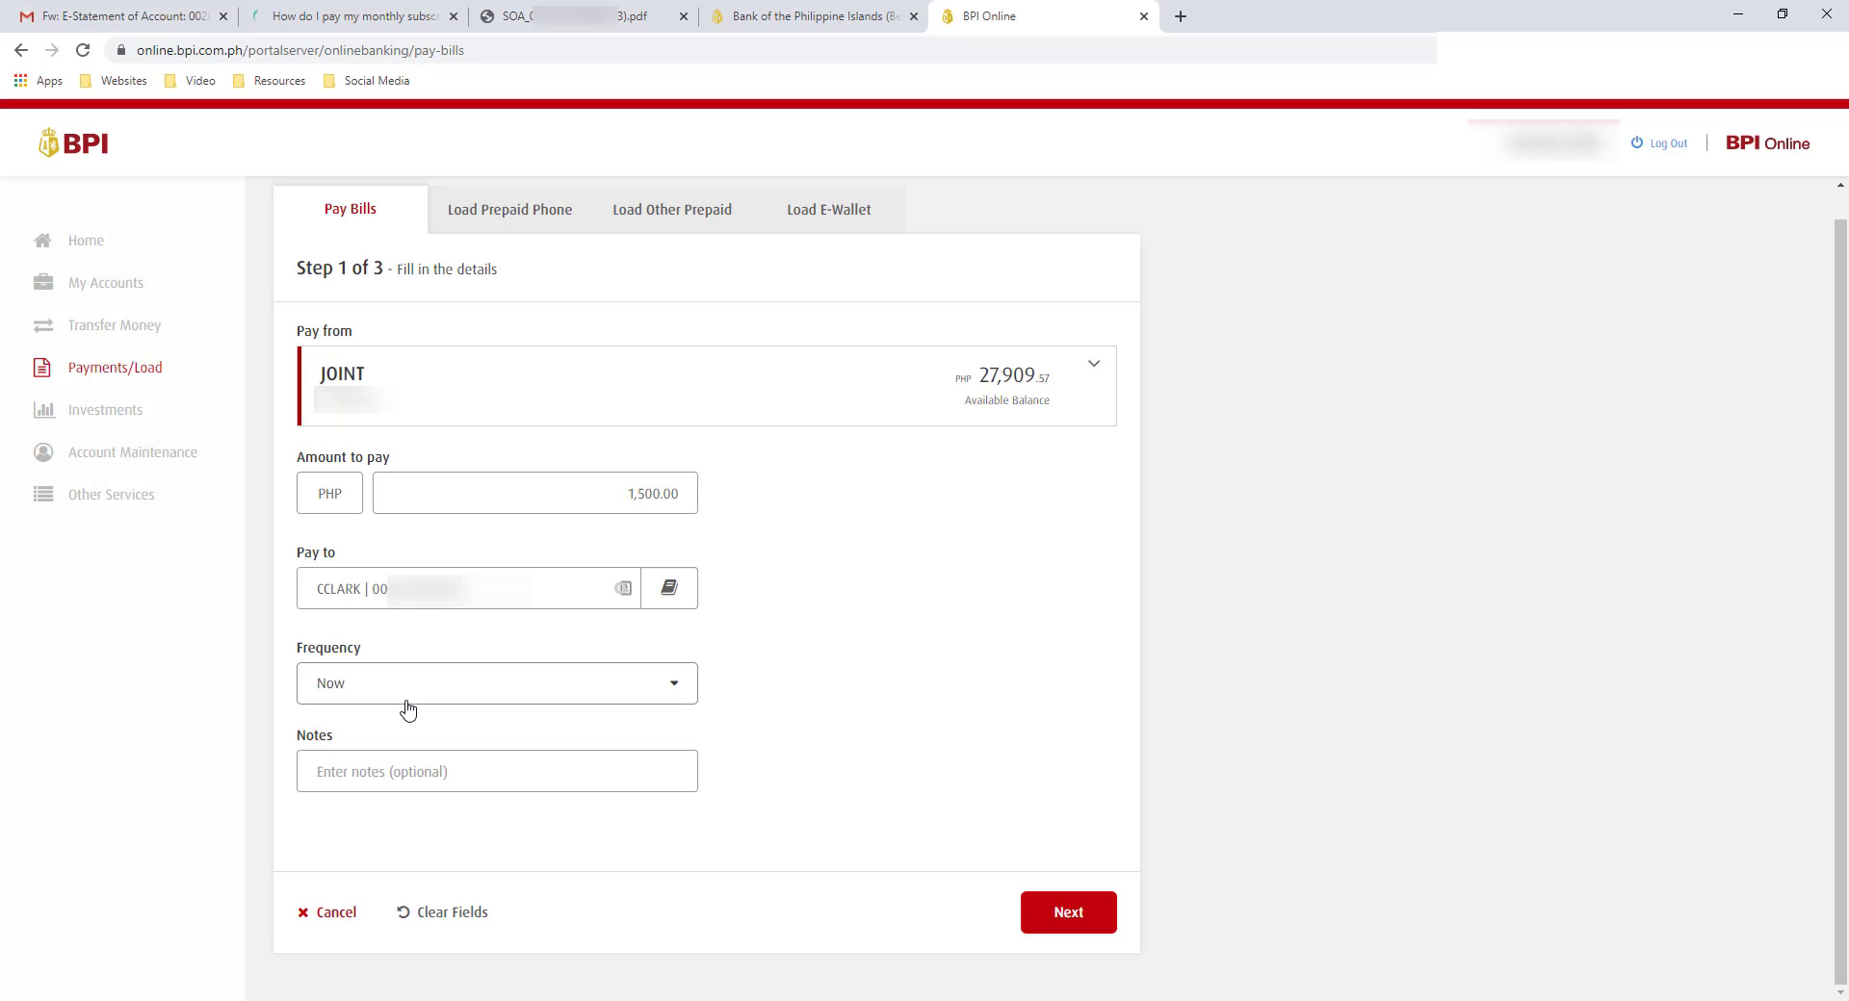
left_click(404, 701)
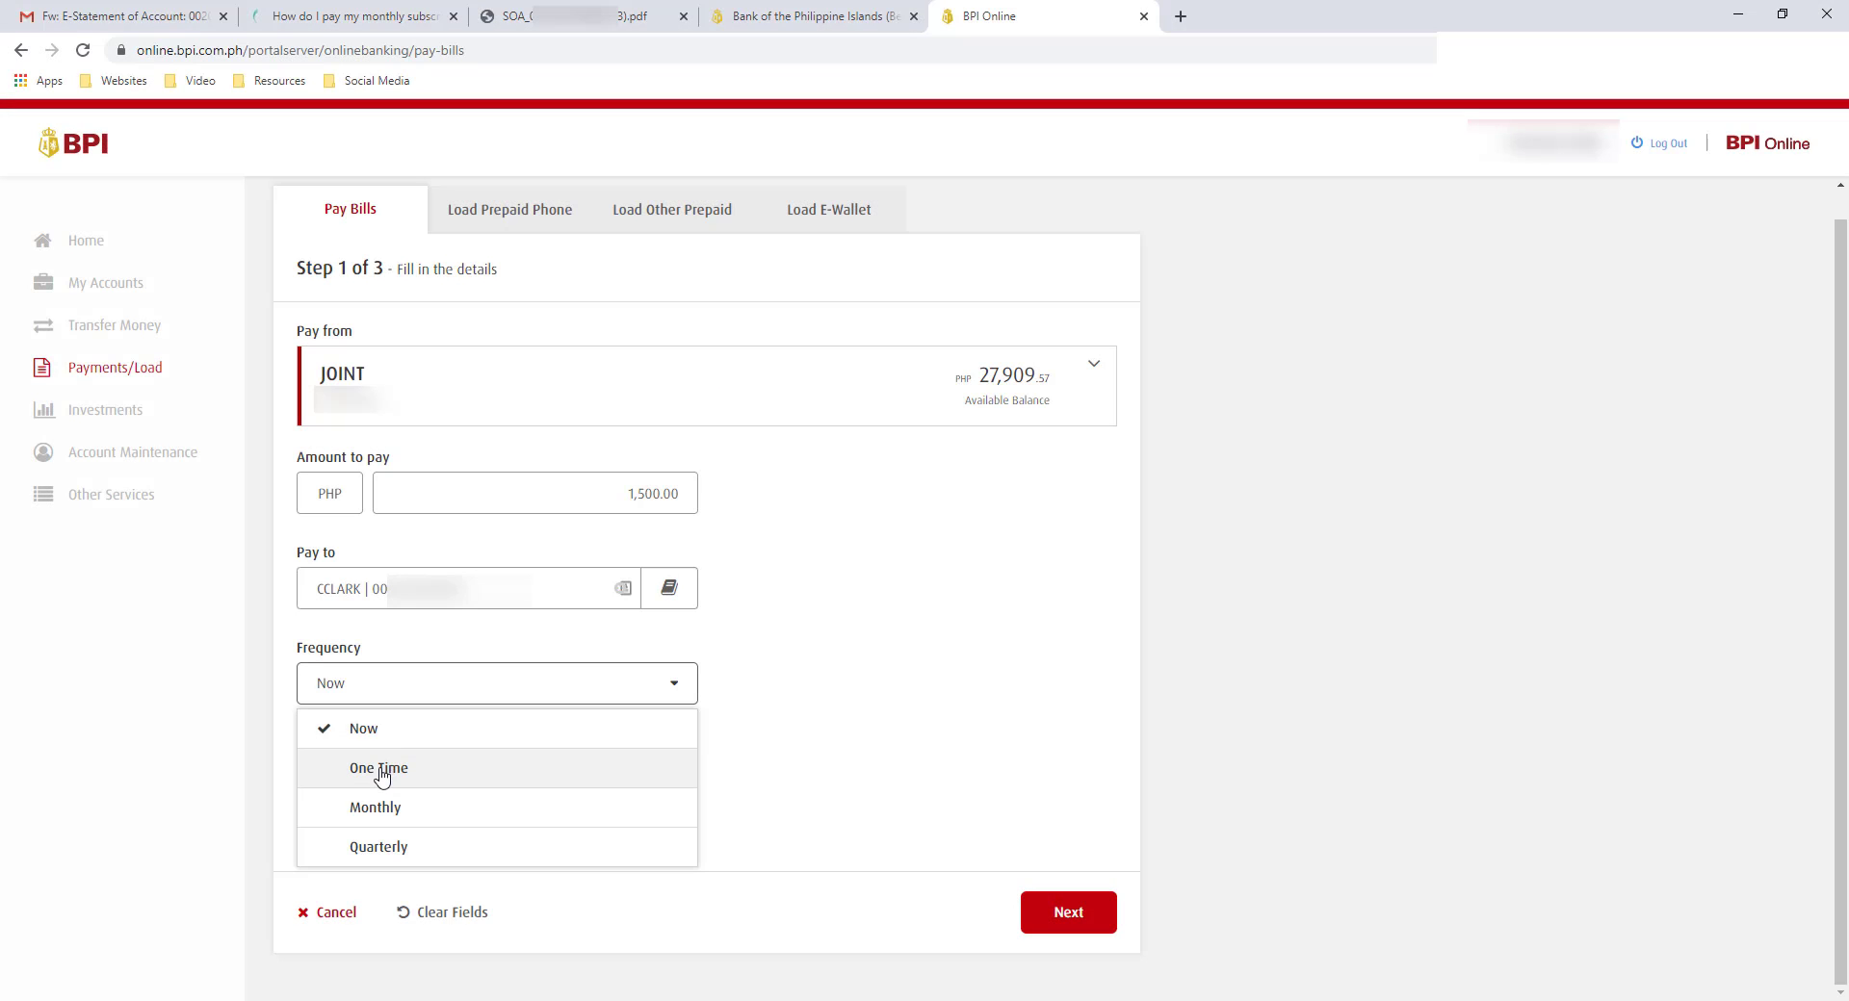
left_click(382, 771)
left_click(793, 684)
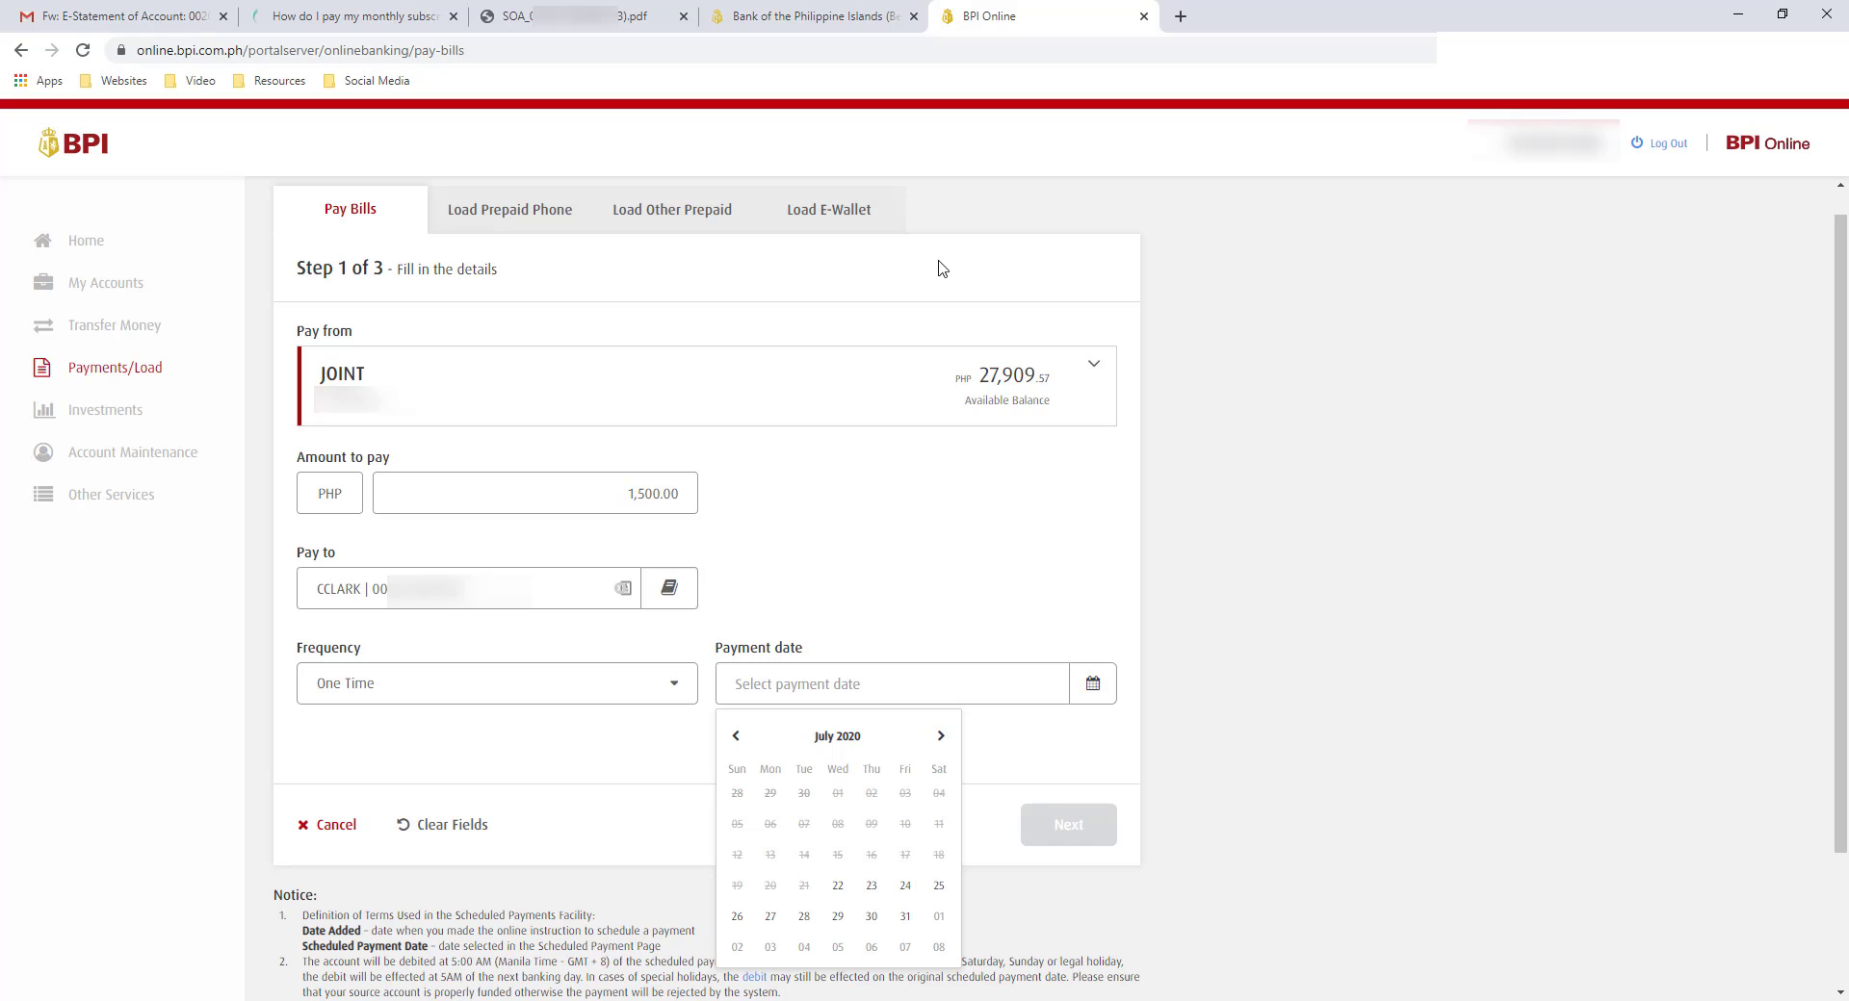
left_click(587, 722)
left_click(681, 685)
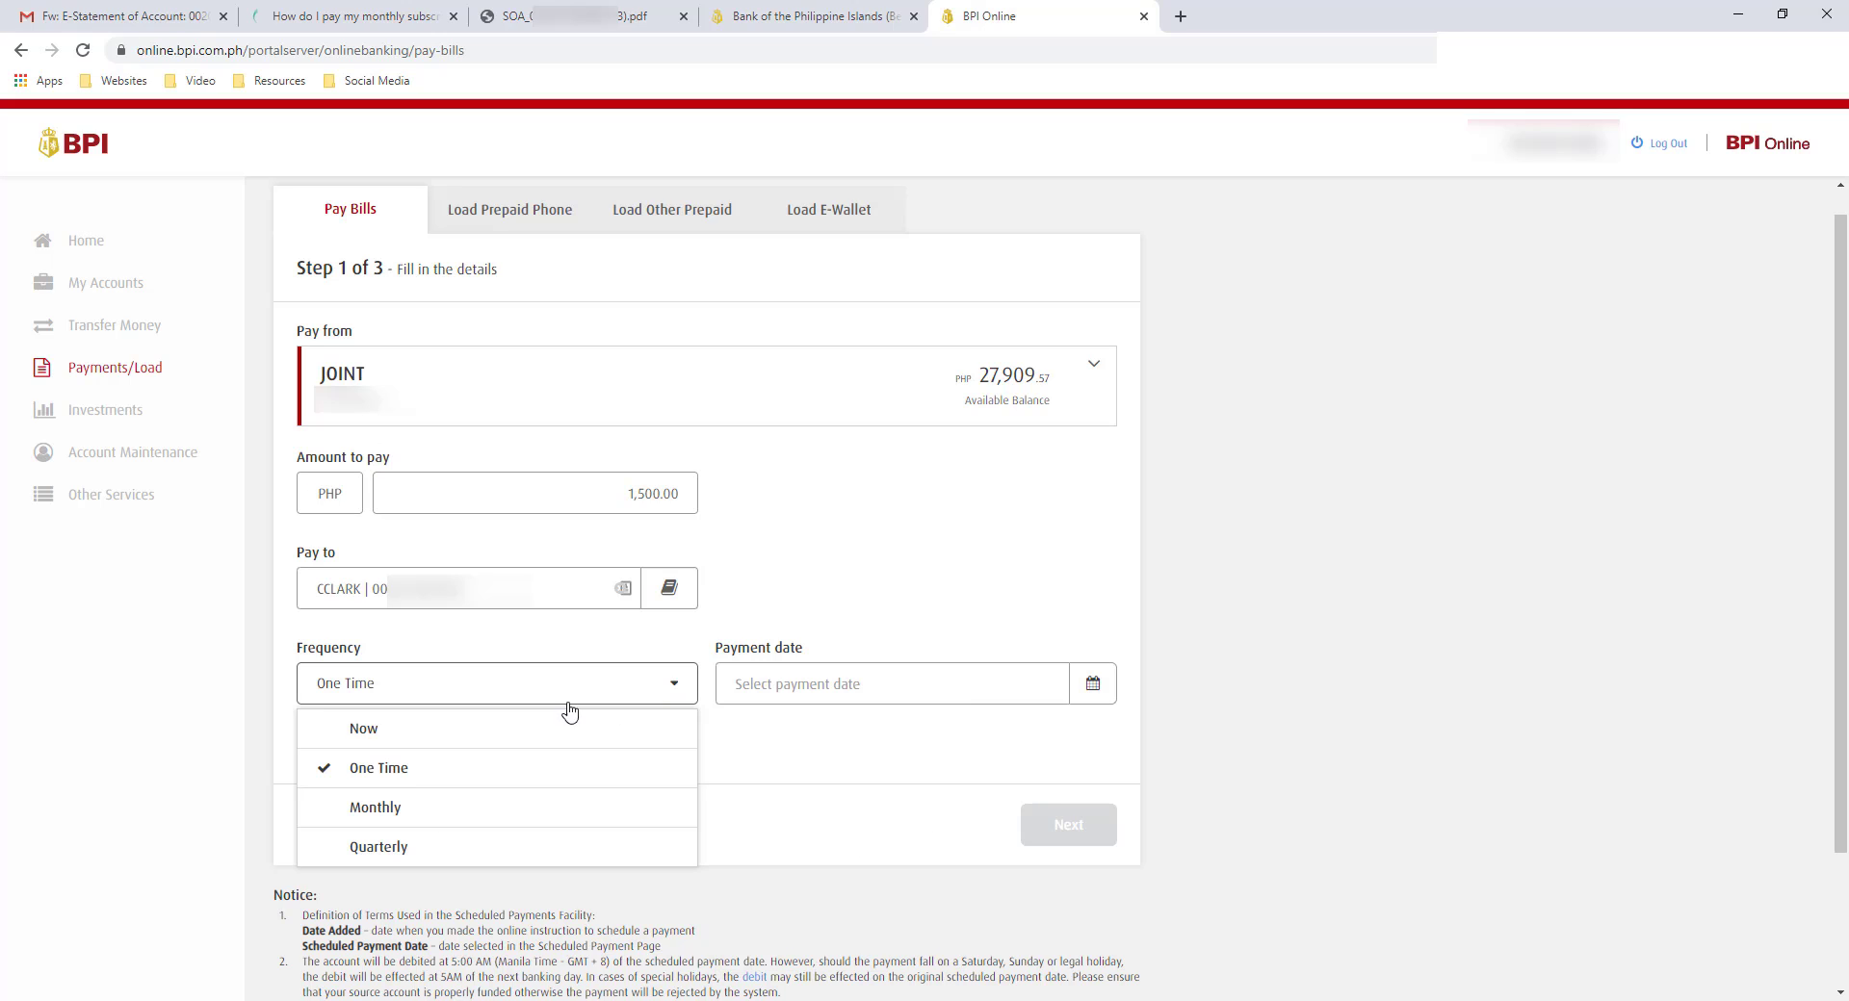
left_click(361, 732)
left_click(348, 773)
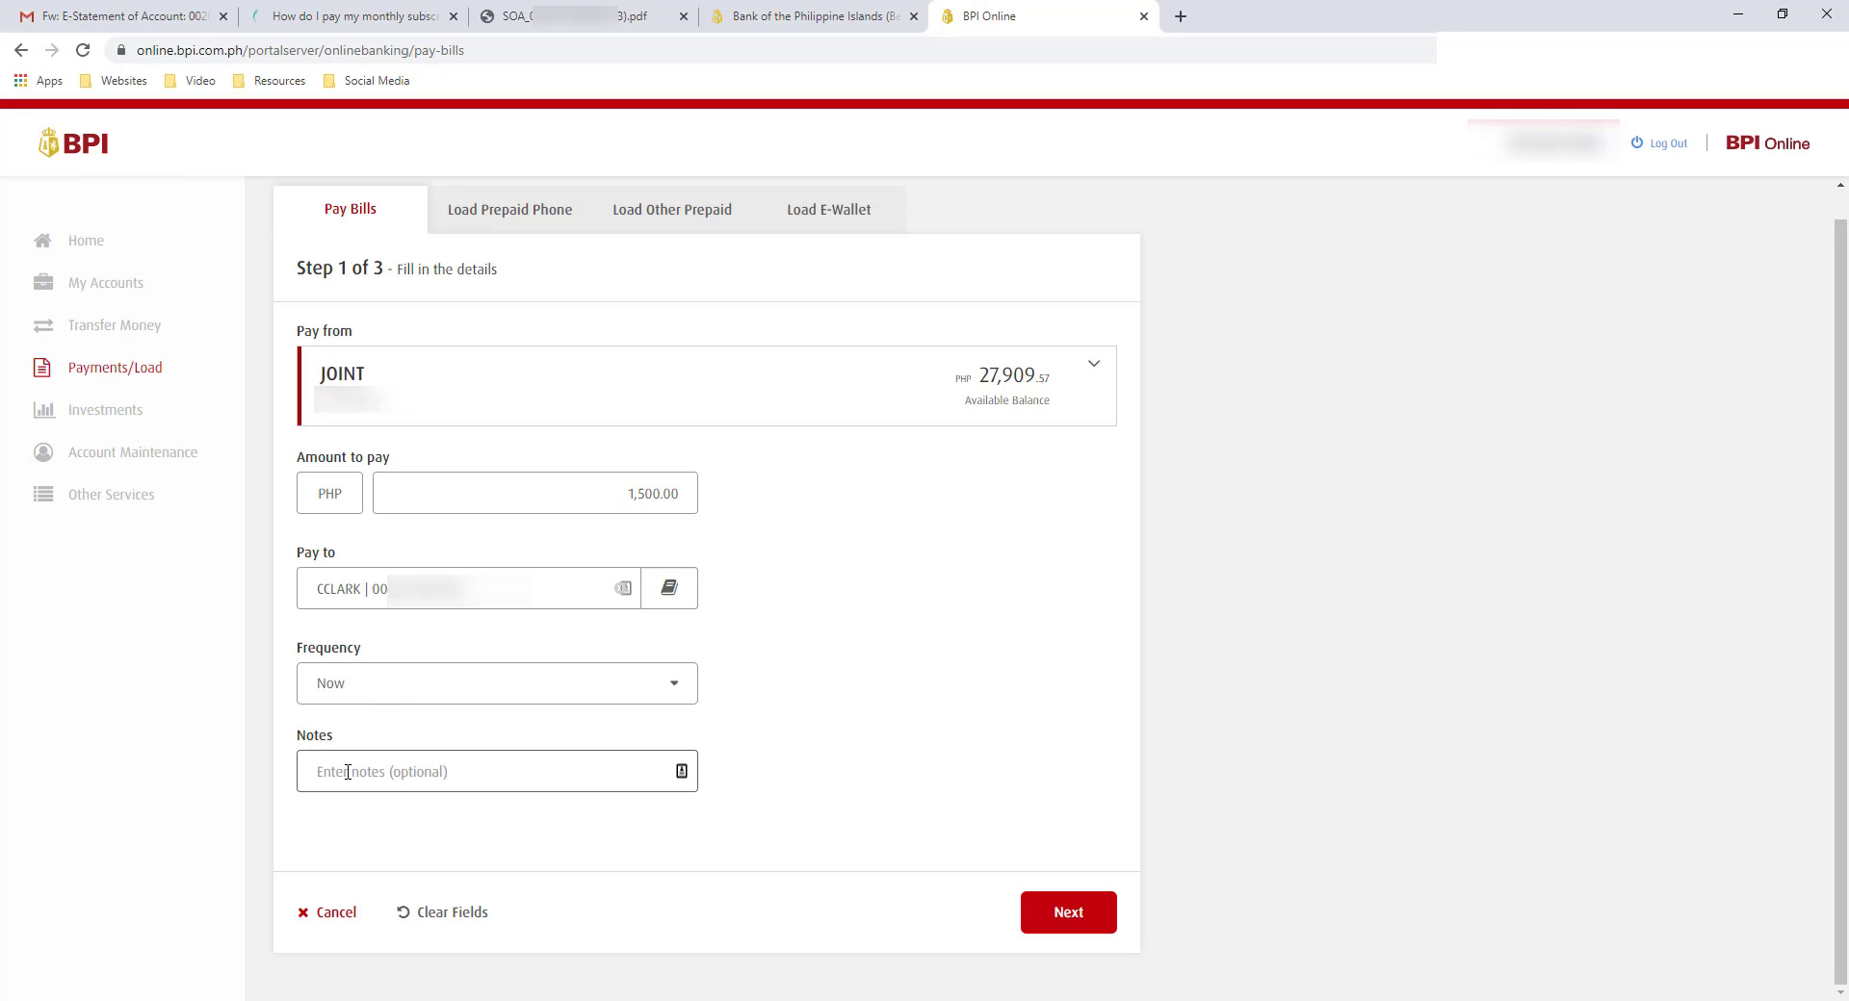
type("JULY BILL CONVERGE PAYMENT")
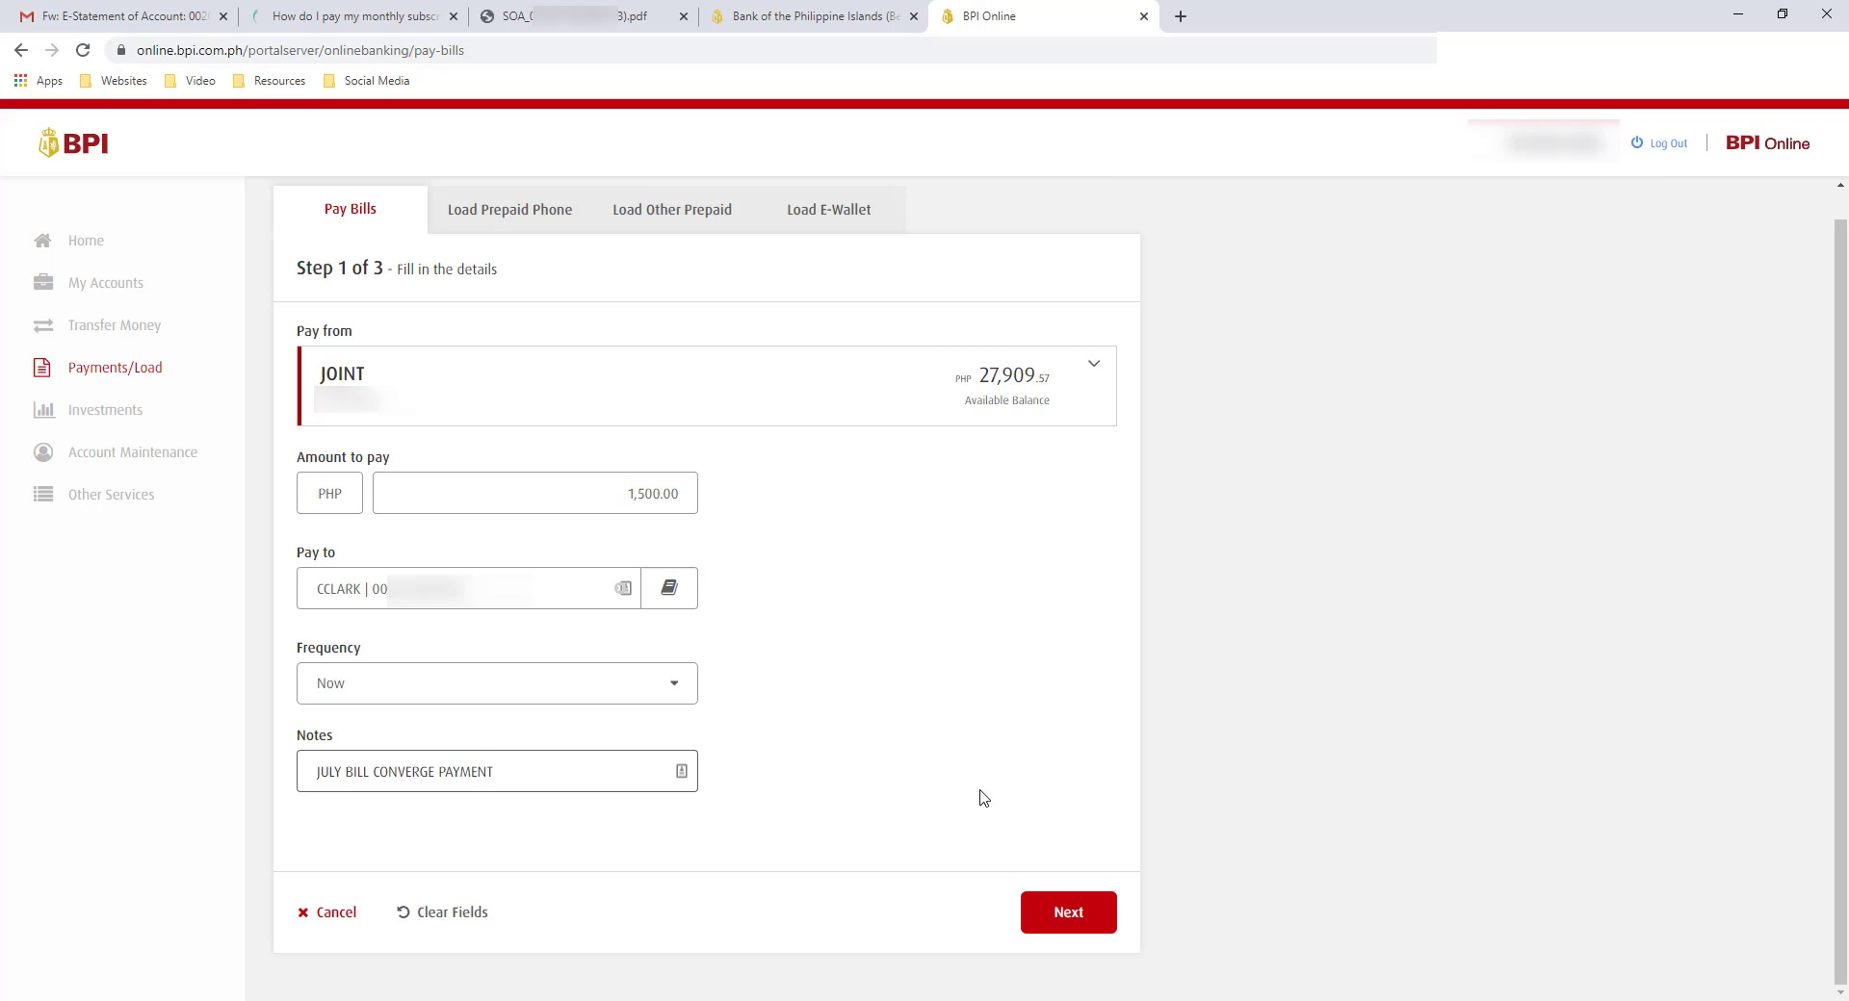
Review and confirm the PHP 1,500 payment, then request verification by SMS one-time PIN
left_click(1065, 922)
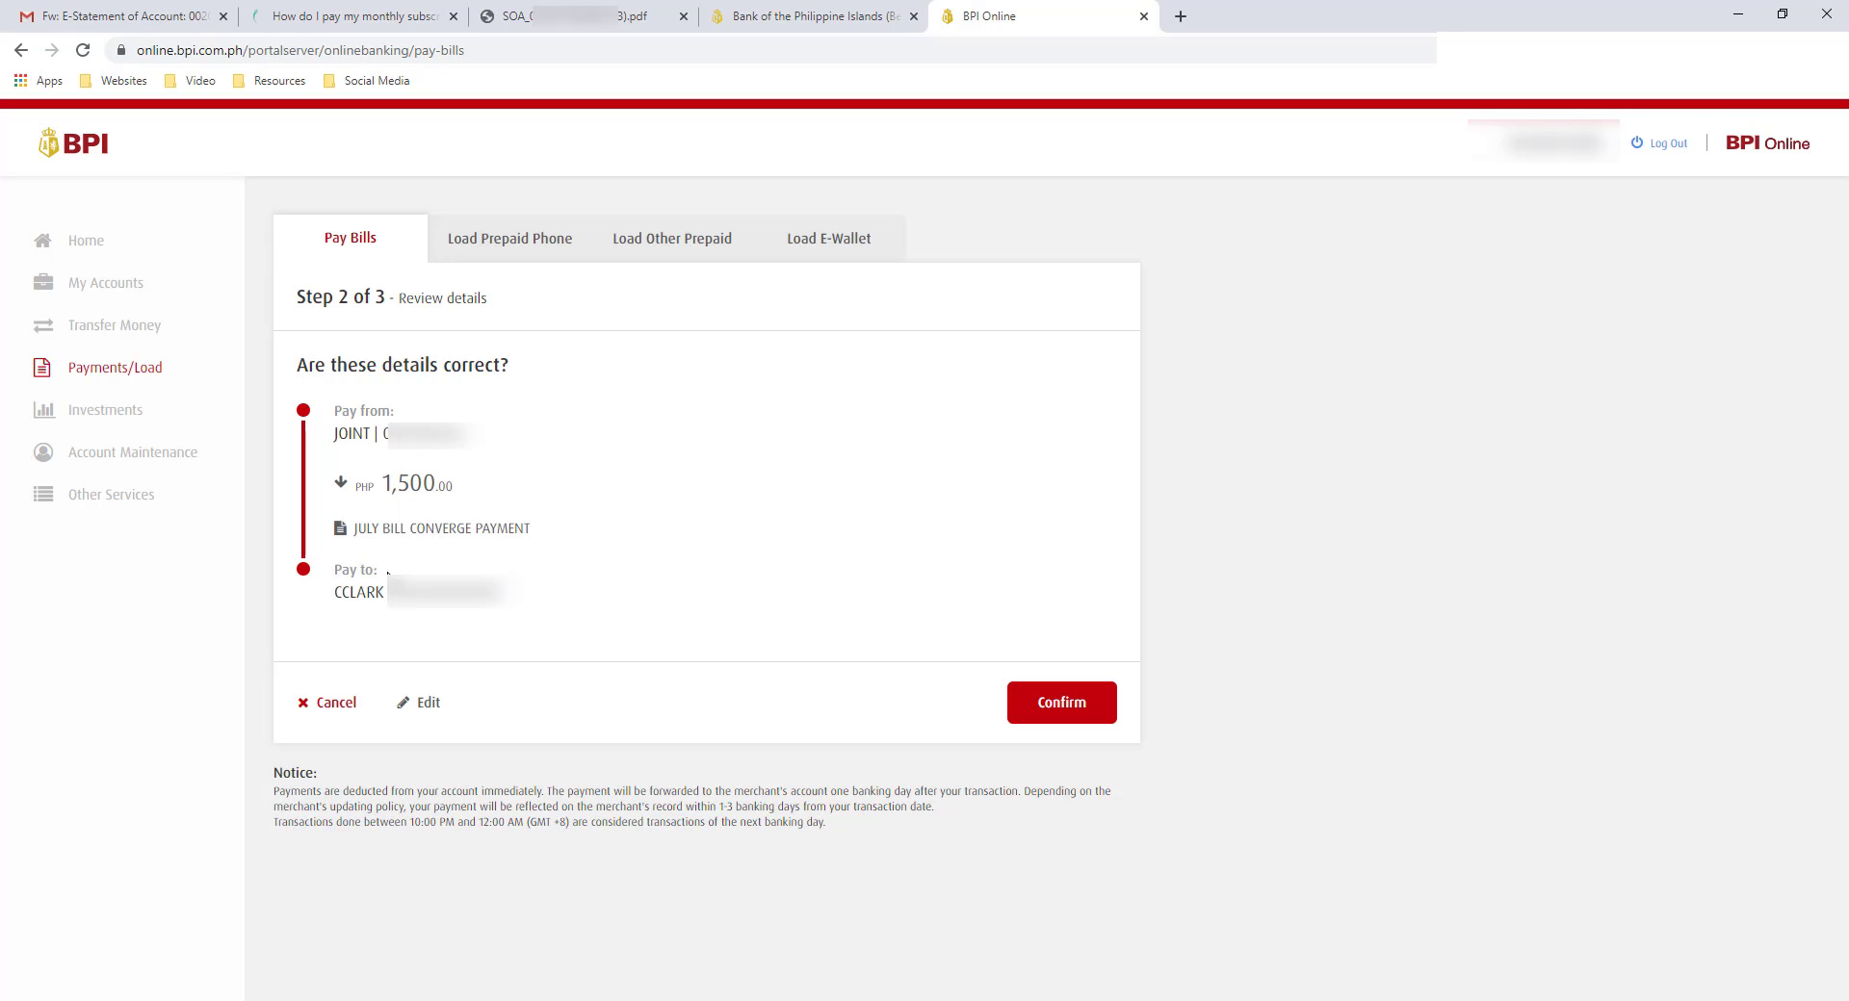
left_click(1054, 715)
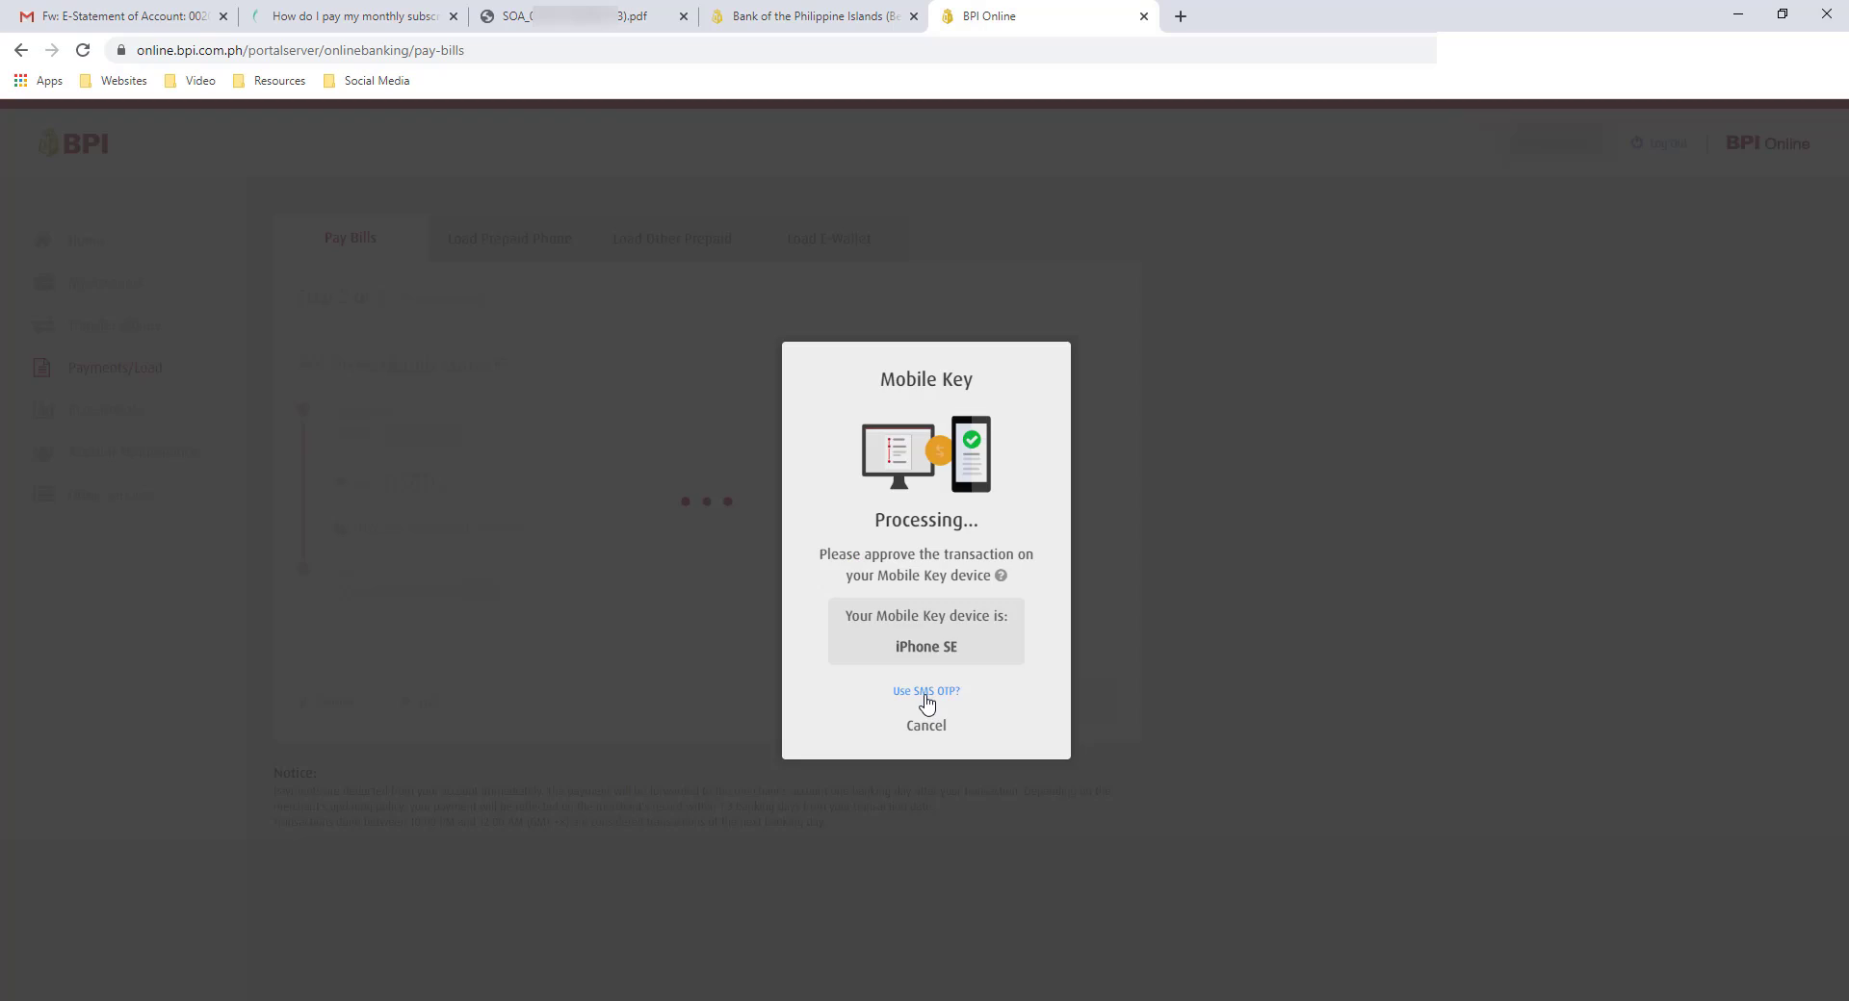
left_click(927, 692)
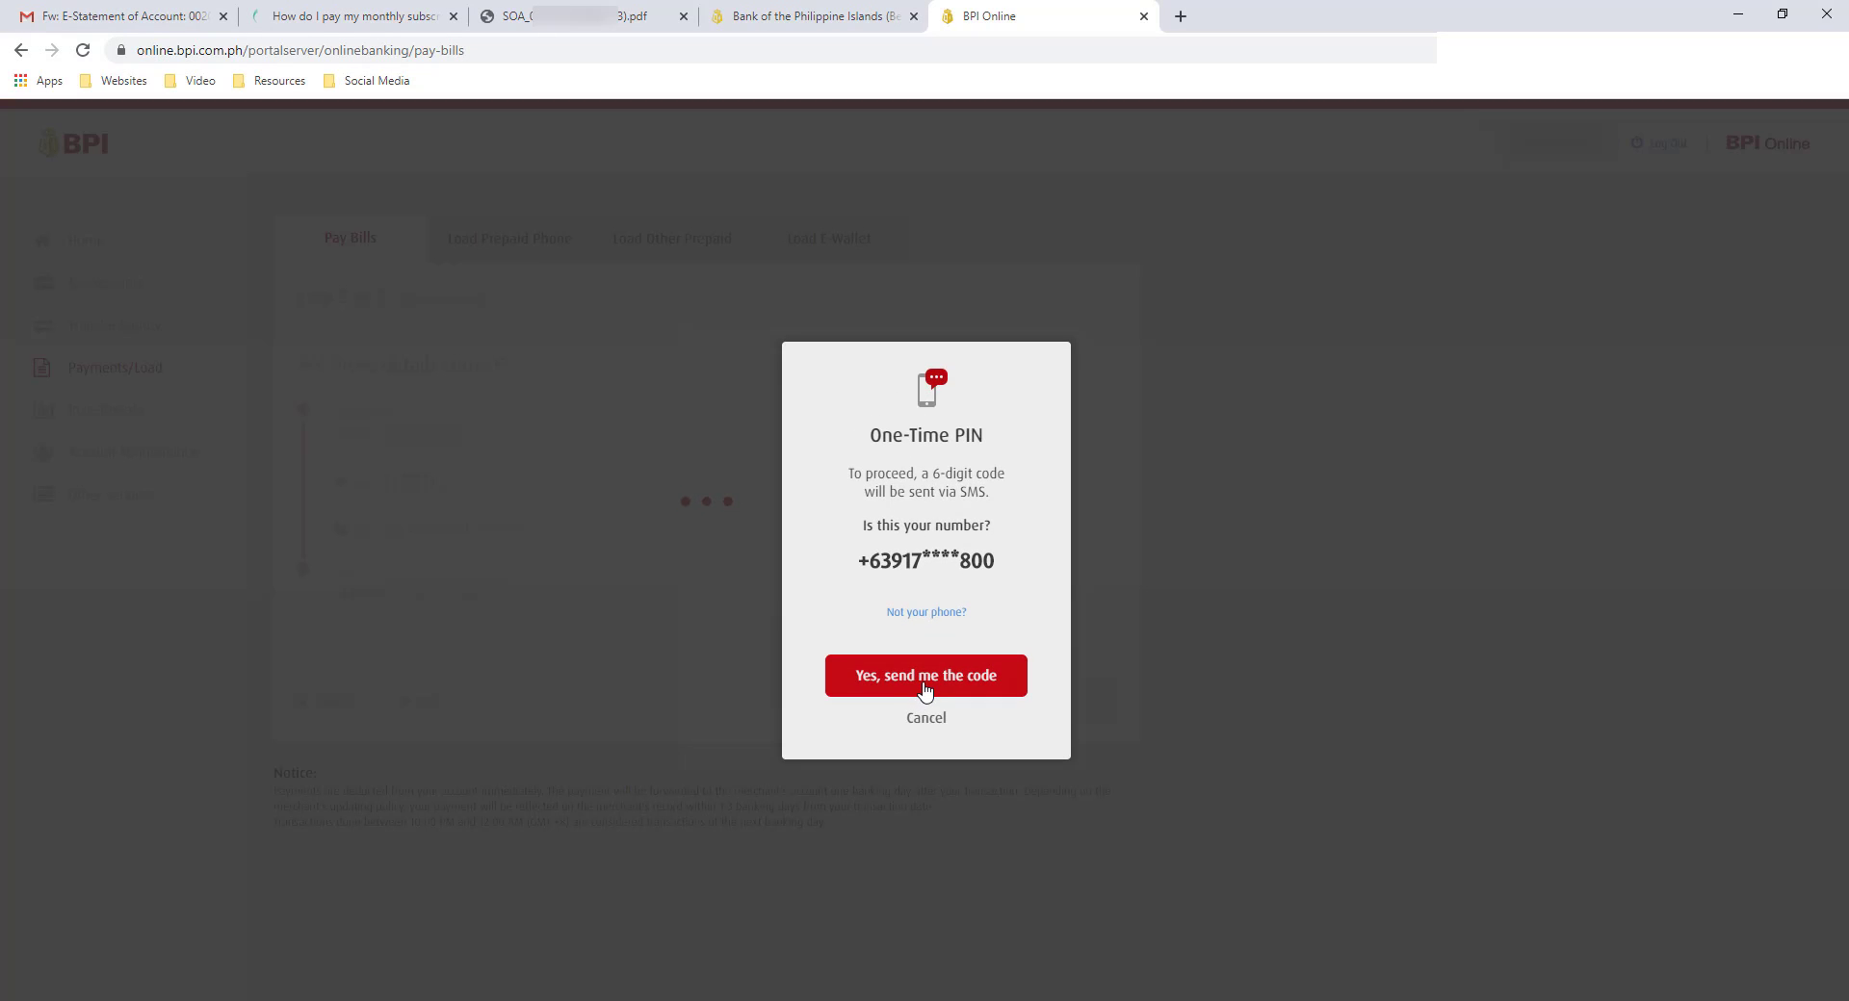
left_click(925, 687)
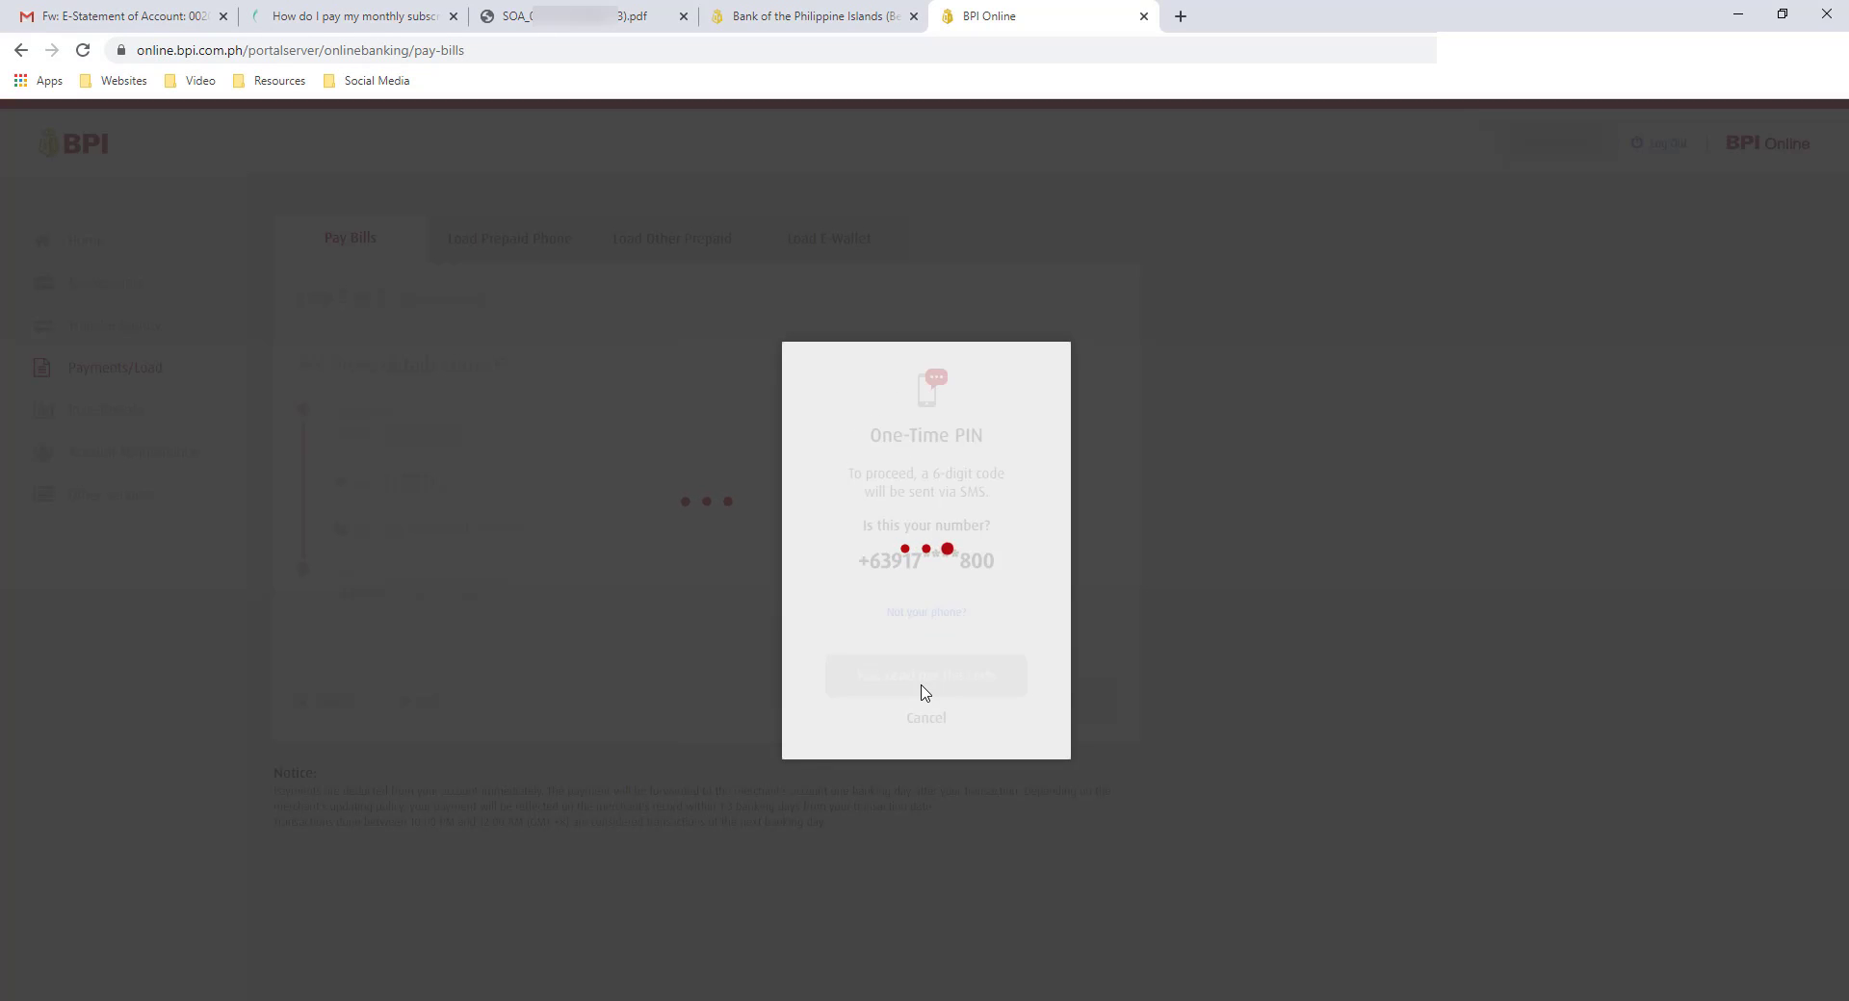
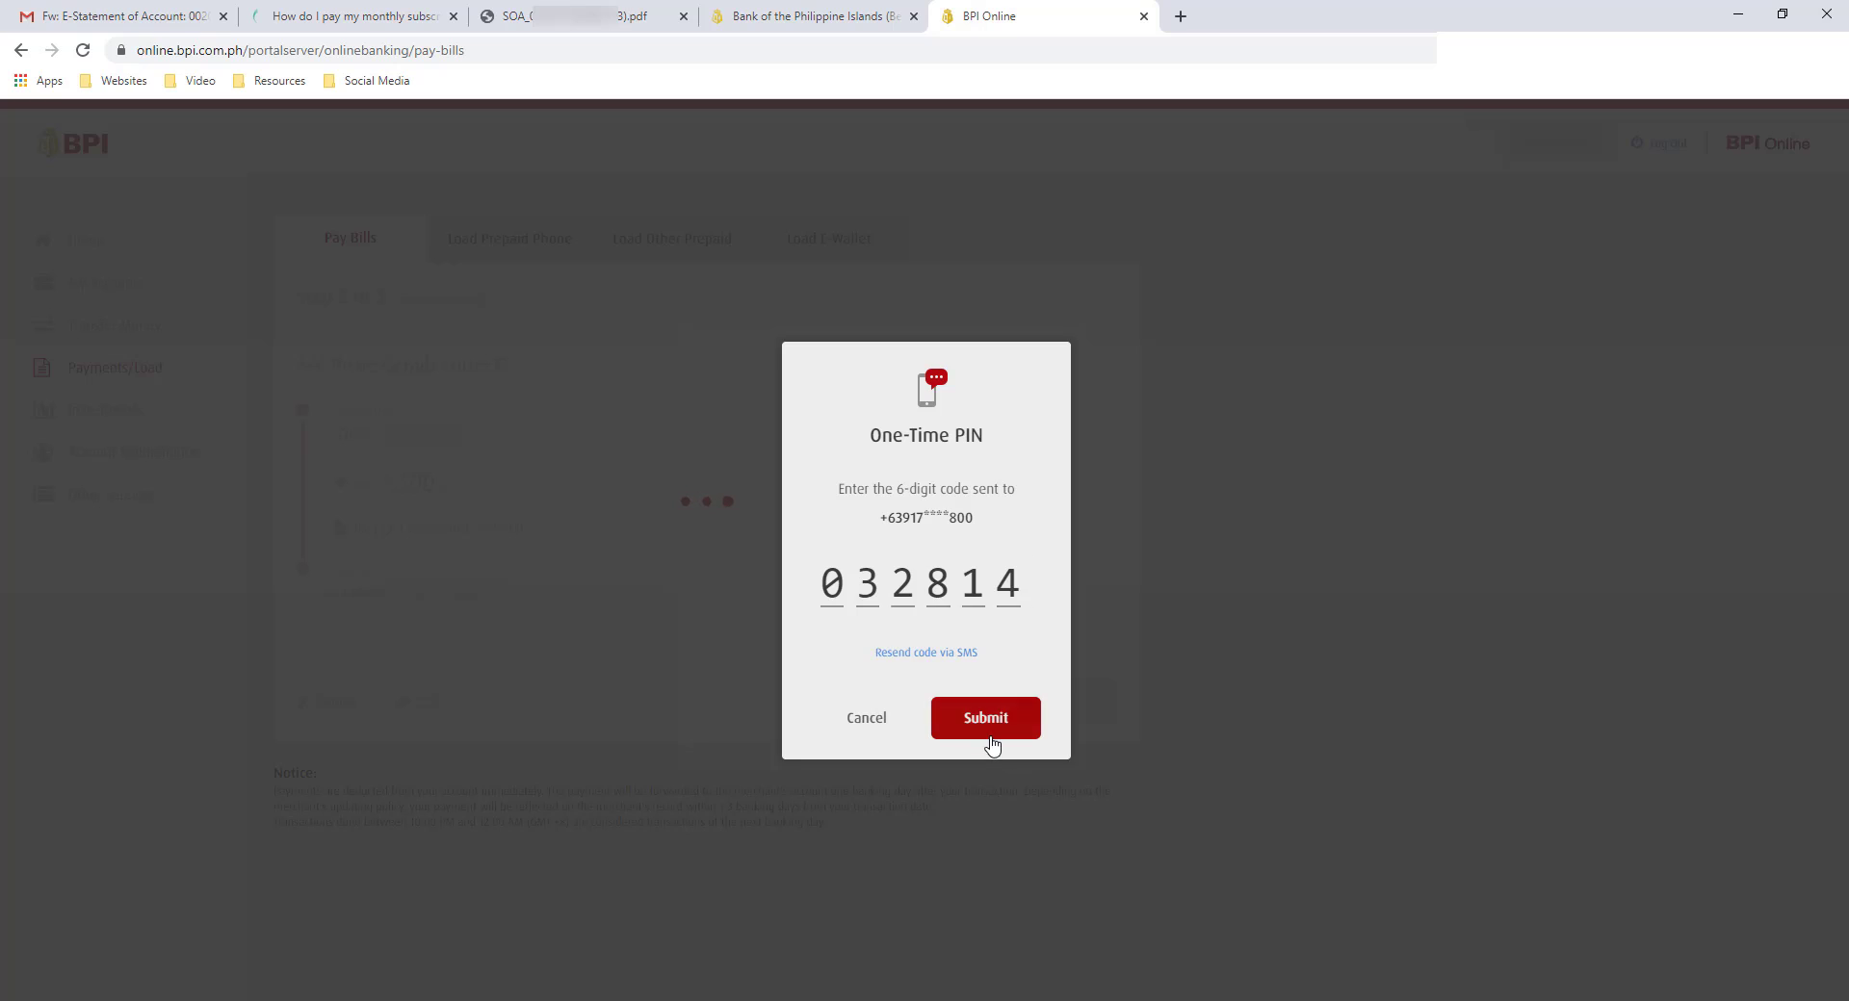
Enter and submit the 6-digit SMS PIN, then select the payment's confirmation number
left_click(989, 738)
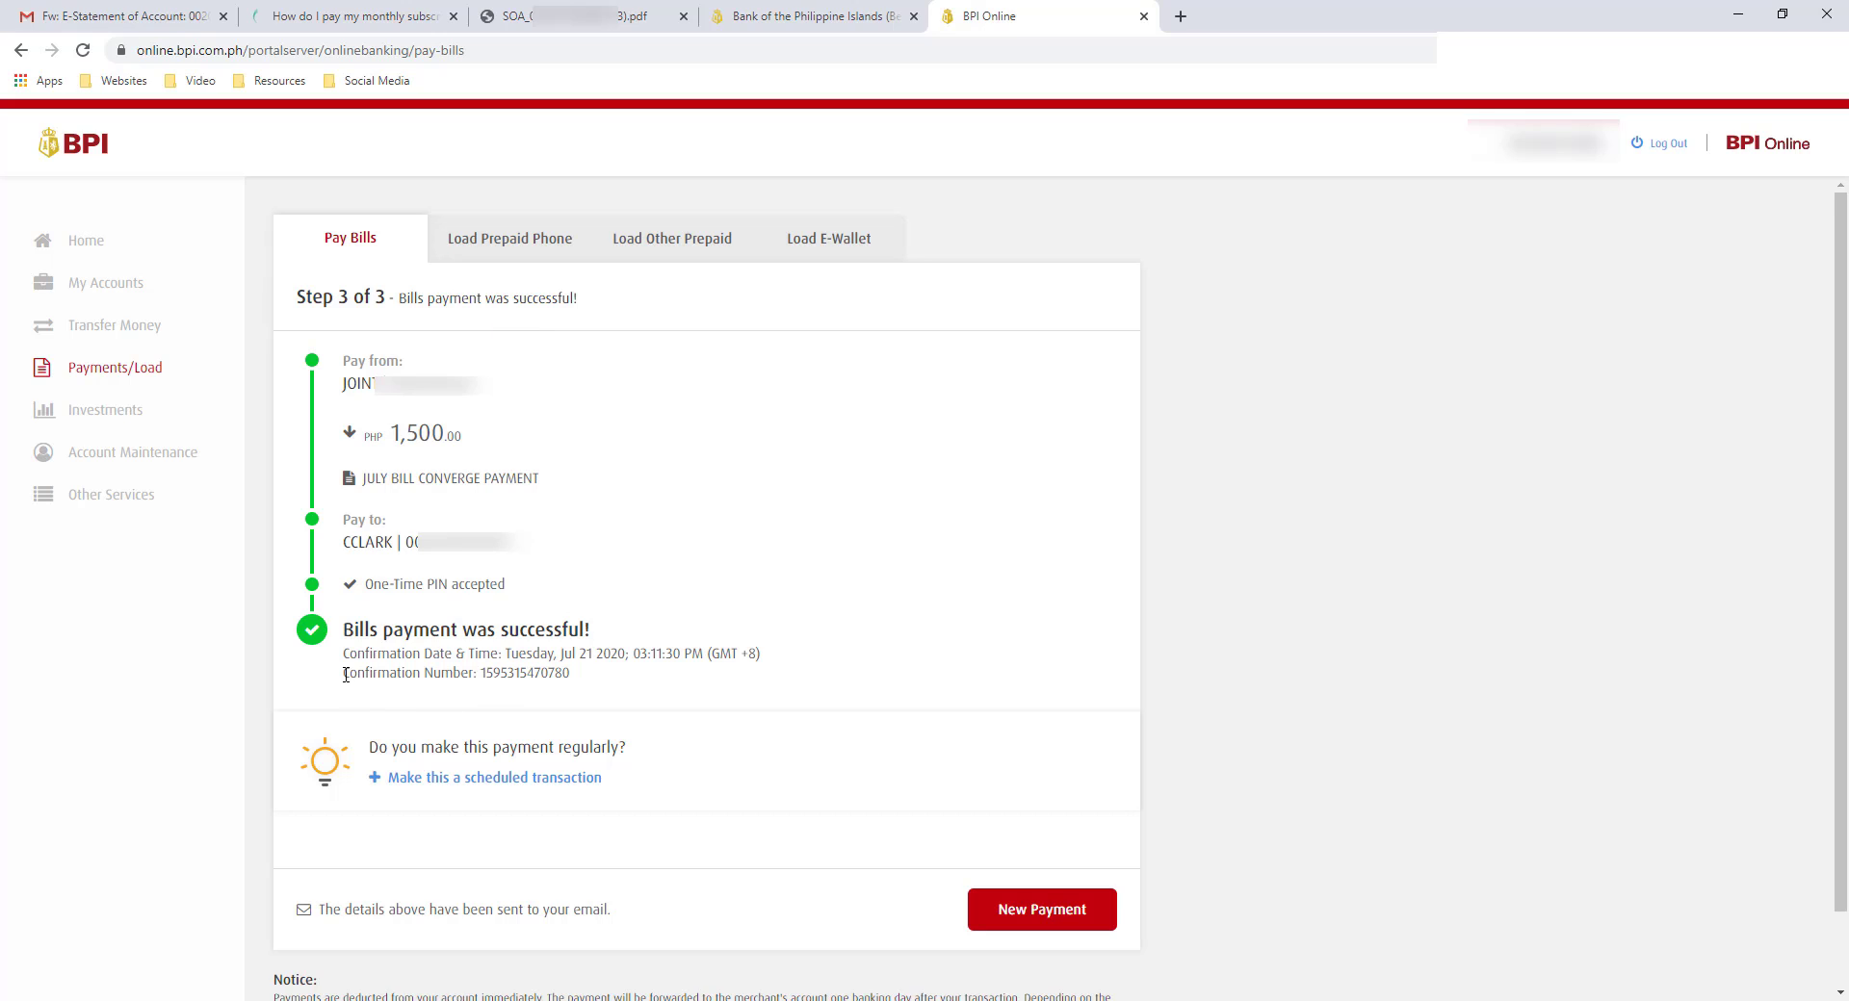
left_click_drag(345, 675, 591, 677)
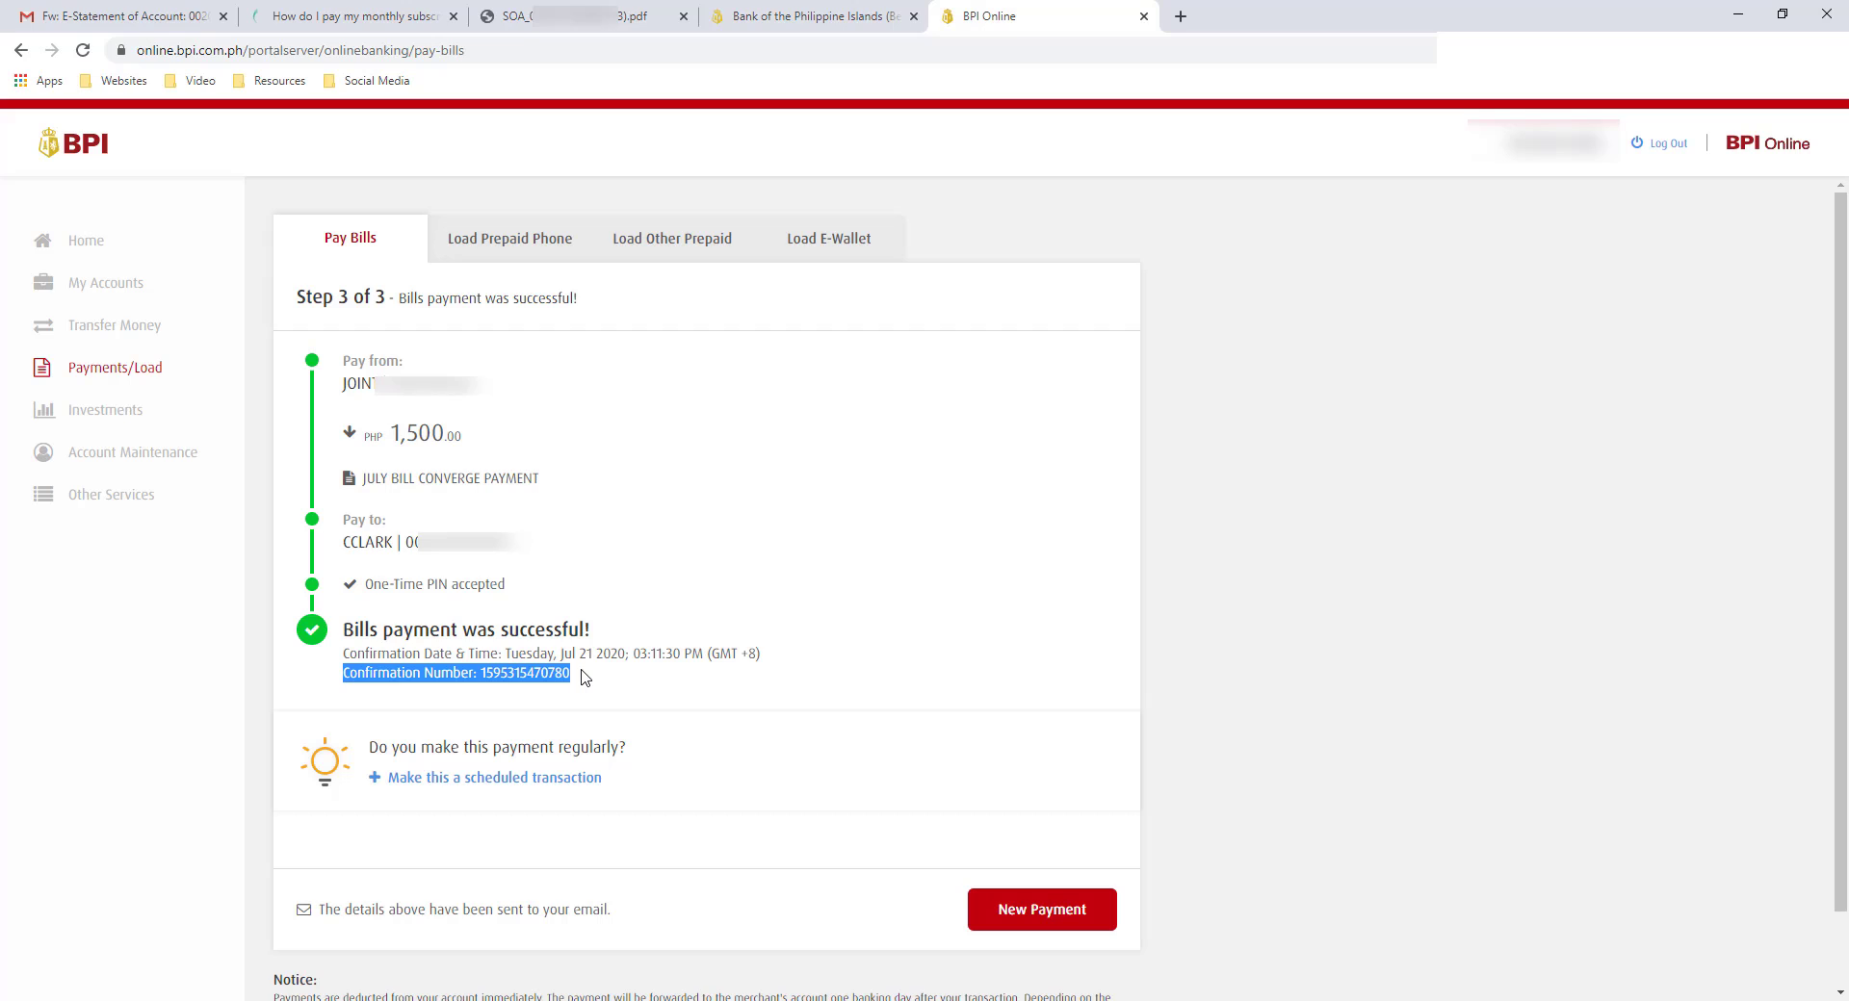